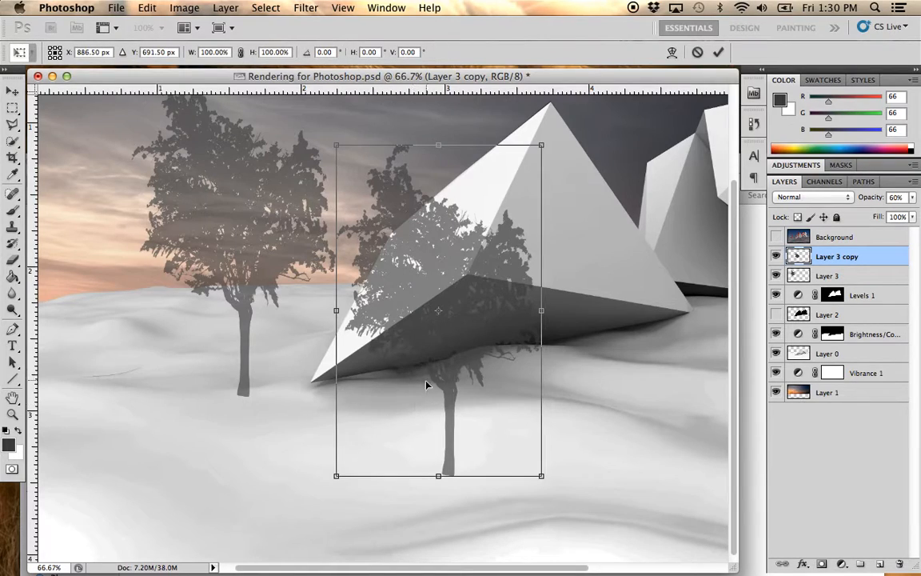
Skew and flip the copied tree down into a flattened ground shadow, attach it to the original trunk's base, and stretch it away from the tree.
{"action": "right_click", "coordinate": [418, 273]}
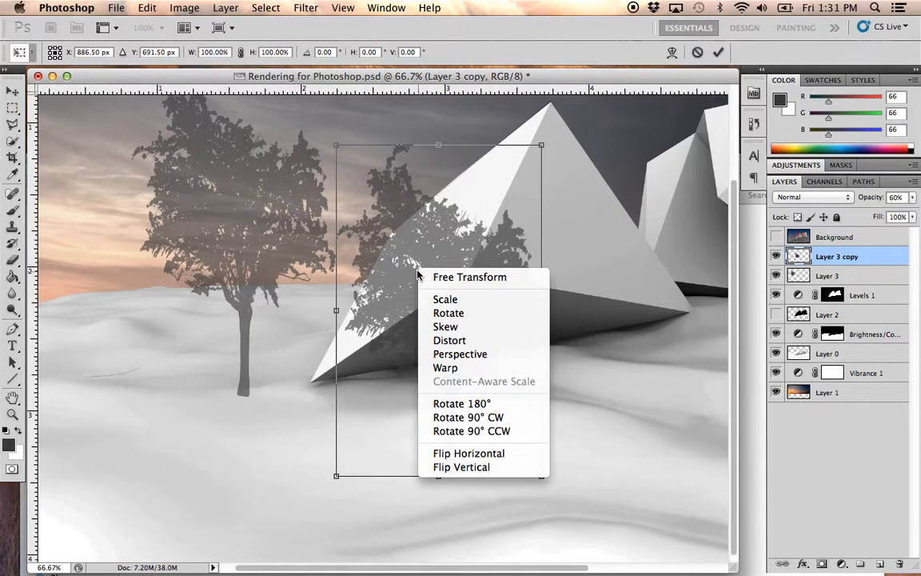
{"action": "left_click", "coordinate": [480, 328]}
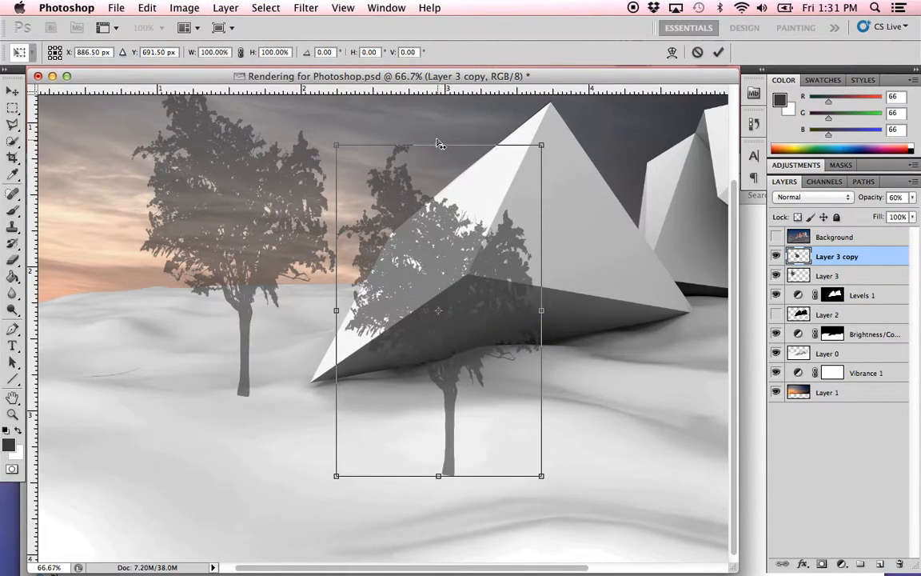
{"action": "left_click_drag", "start_coordinate": [442, 150], "coordinate": [636, 199]}
{"action": "right_click", "coordinate": [538, 261]}
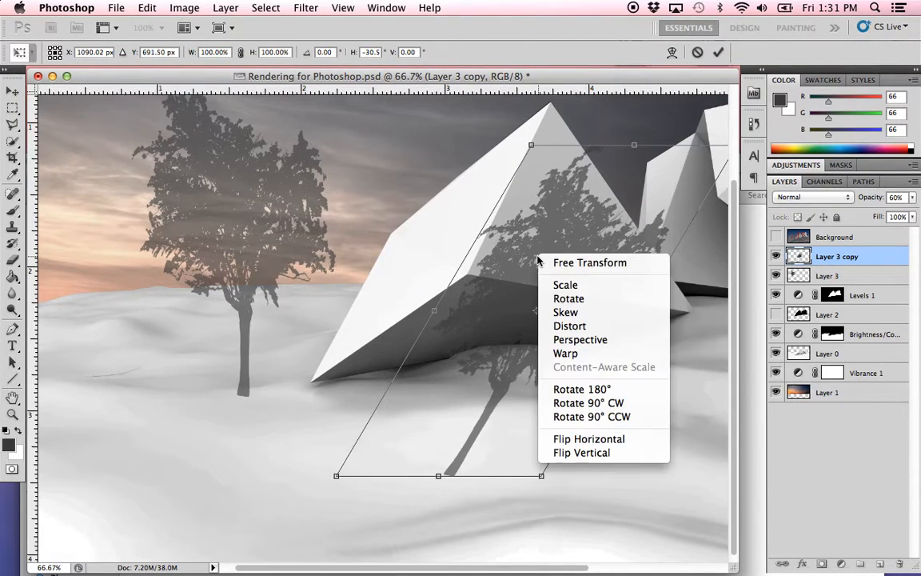
{"action": "left_click", "coordinate": [650, 136]}
{"action": "left_click_drag", "start_coordinate": [634, 149], "coordinate": [627, 557]}
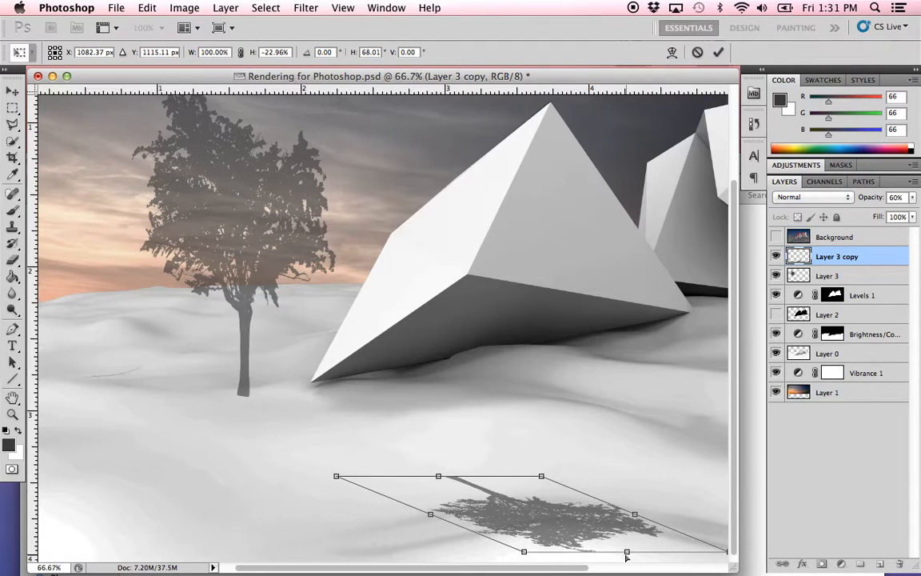
{"action": "left_click_drag", "start_coordinate": [558, 525], "coordinate": [348, 441]}
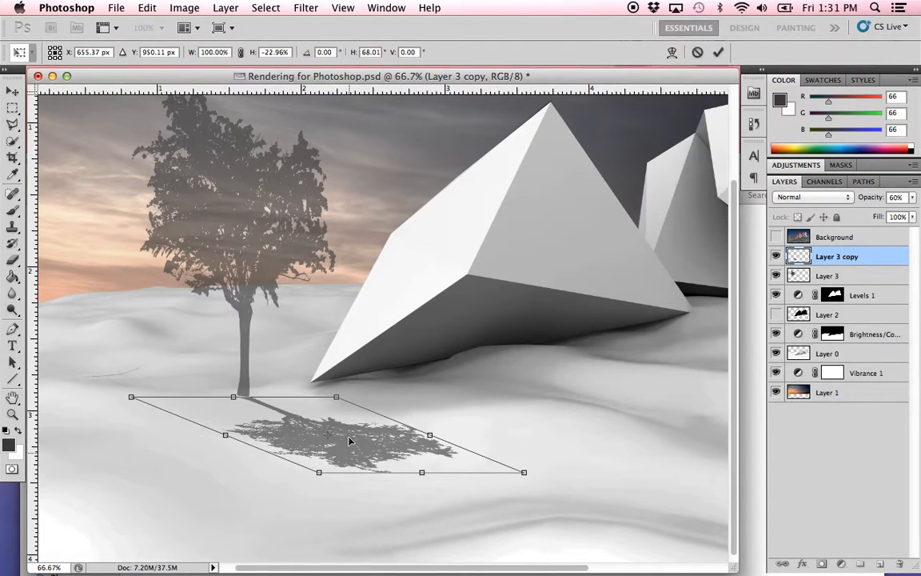
{"action": "left_click_drag", "start_coordinate": [423, 473], "coordinate": [523, 502]}
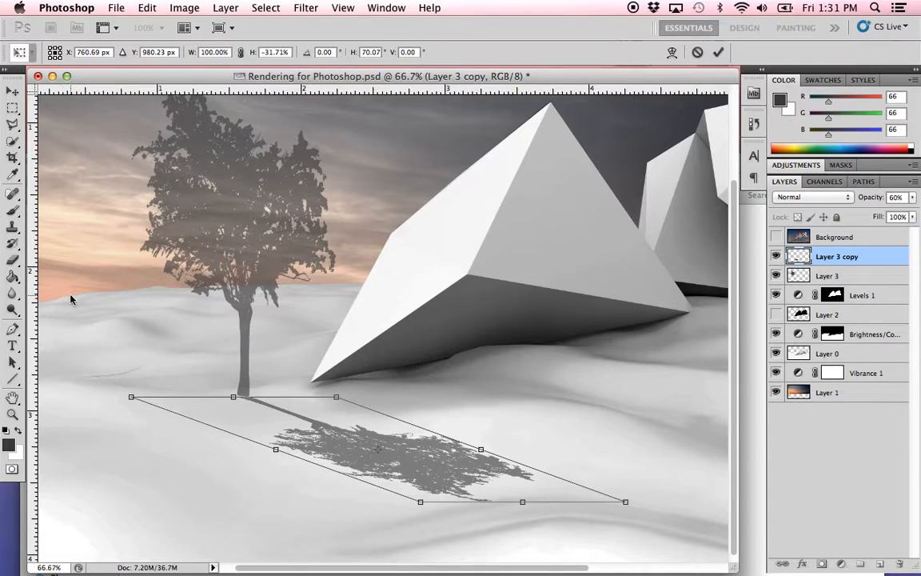
Distort the tree shadow so its far end is wider and shifted further right, and apply the transform.
{"action": "right_click", "coordinate": [436, 469]}
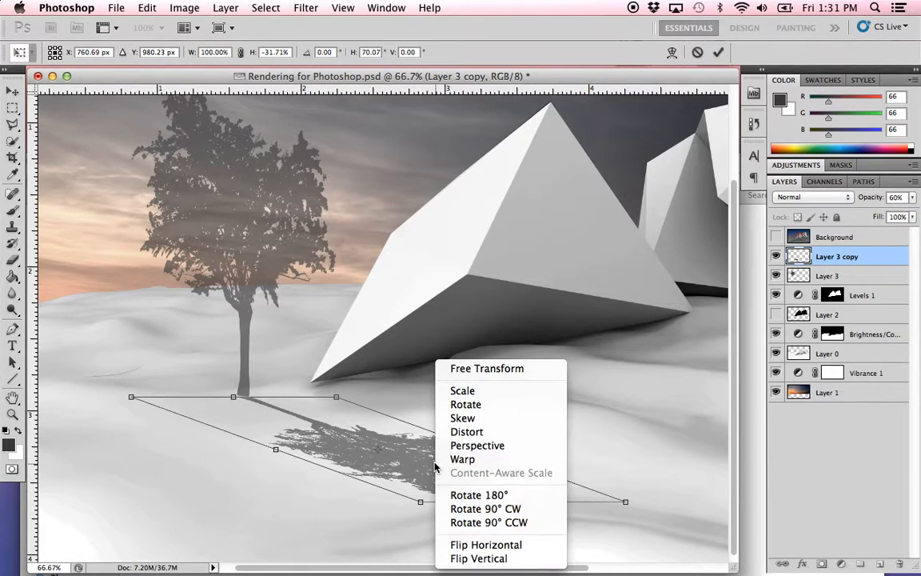
{"action": "left_click", "coordinate": [486, 431]}
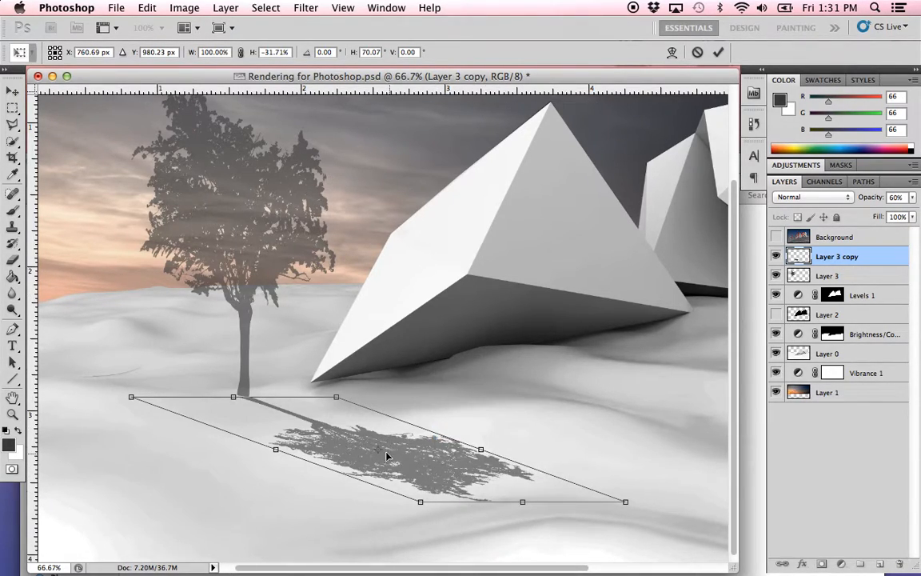
{"action": "right_click", "coordinate": [443, 480]}
{"action": "left_click", "coordinate": [516, 425]}
{"action": "left_click_drag", "start_coordinate": [625, 502], "coordinate": [663, 494]}
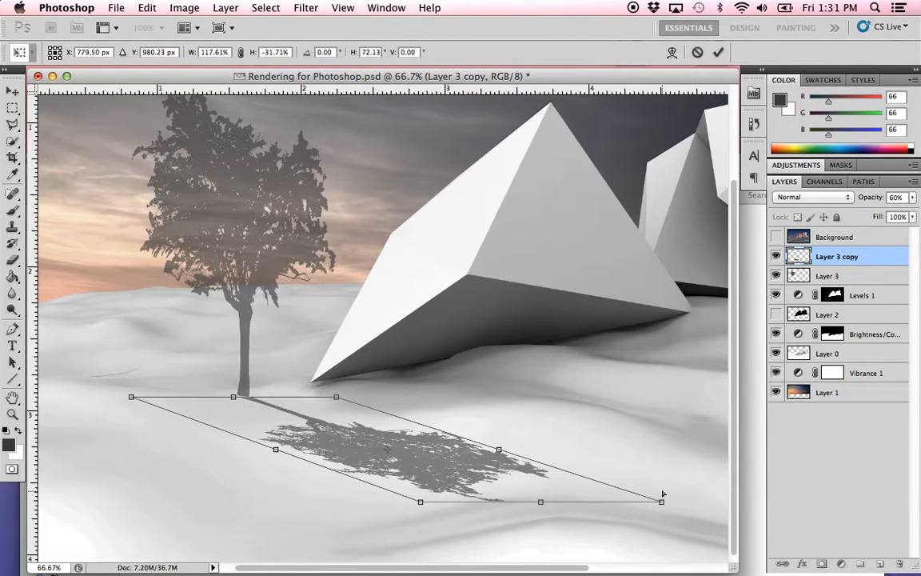
{"action": "left_click_drag", "start_coordinate": [542, 503], "coordinate": [565, 504]}
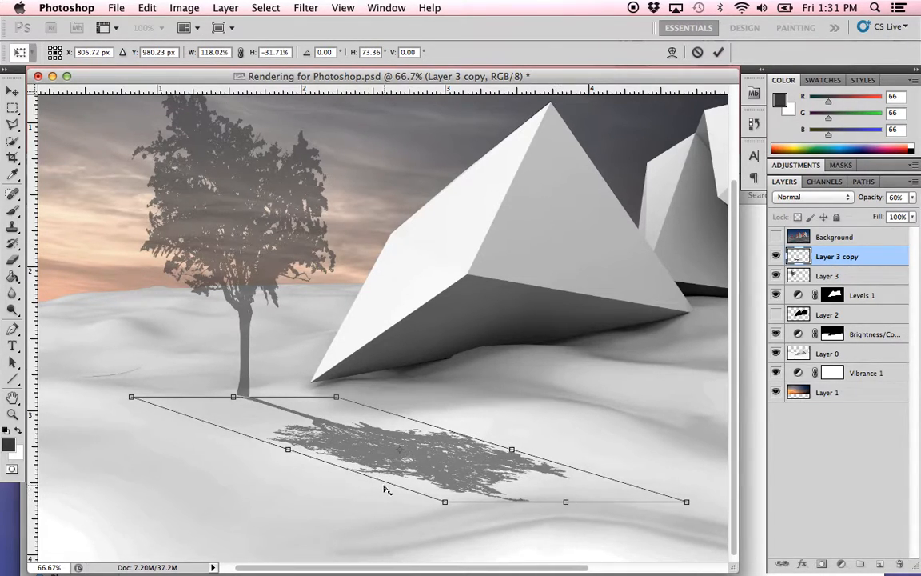
{"action": "left_click_drag", "start_coordinate": [370, 457], "coordinate": [367, 458]}
{"action": "key", "text": "super+z"}
{"action": "key", "text": "Return"}
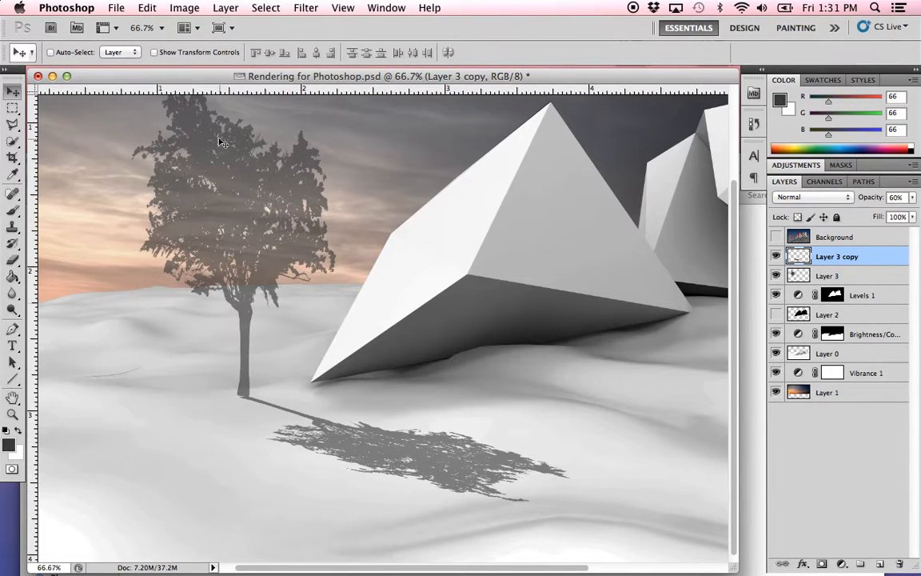
Open Gaussian Blur for the shadow layer and frame the shadow in the filter preview at 67%.
{"action": "left_click", "coordinate": [307, 10]}
{"action": "mouse_move", "coordinate": [370, 175]}
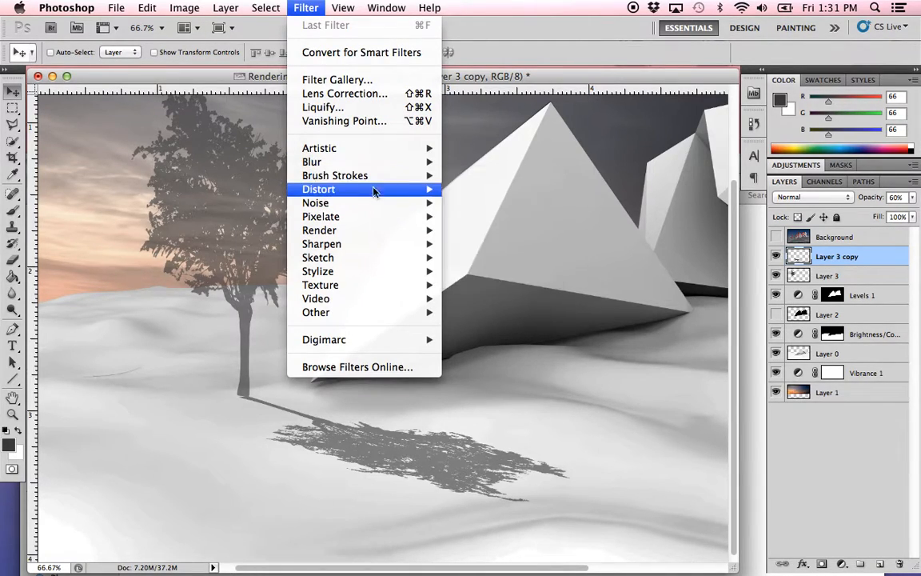
{"action": "mouse_move", "coordinate": [378, 217]}
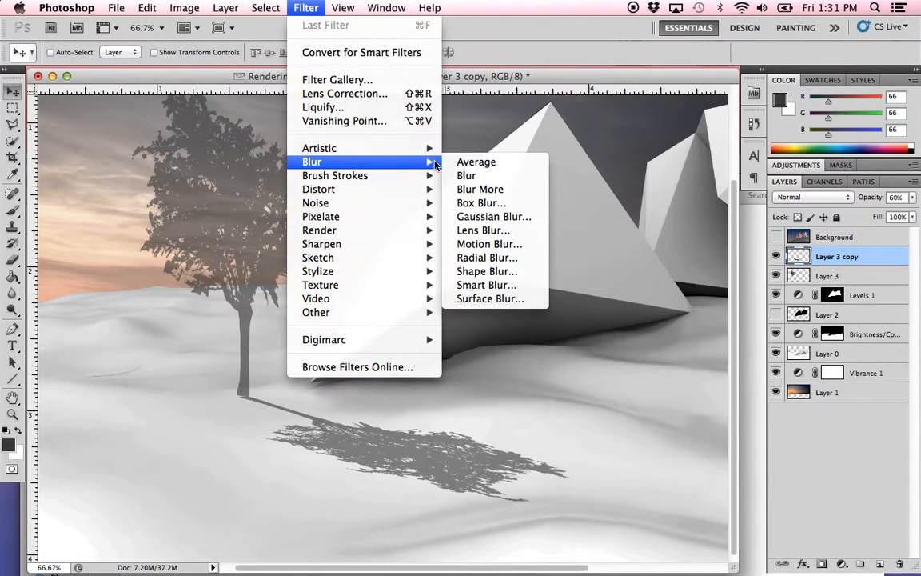
{"action": "left_click", "coordinate": [492, 216]}
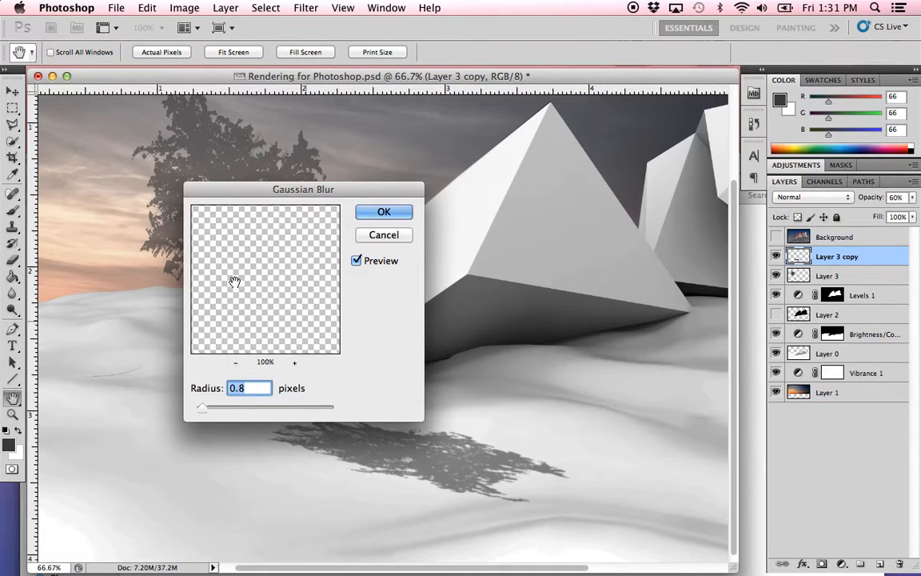
{"action": "left_click", "coordinate": [236, 364]}
{"action": "left_click", "coordinate": [236, 364]}
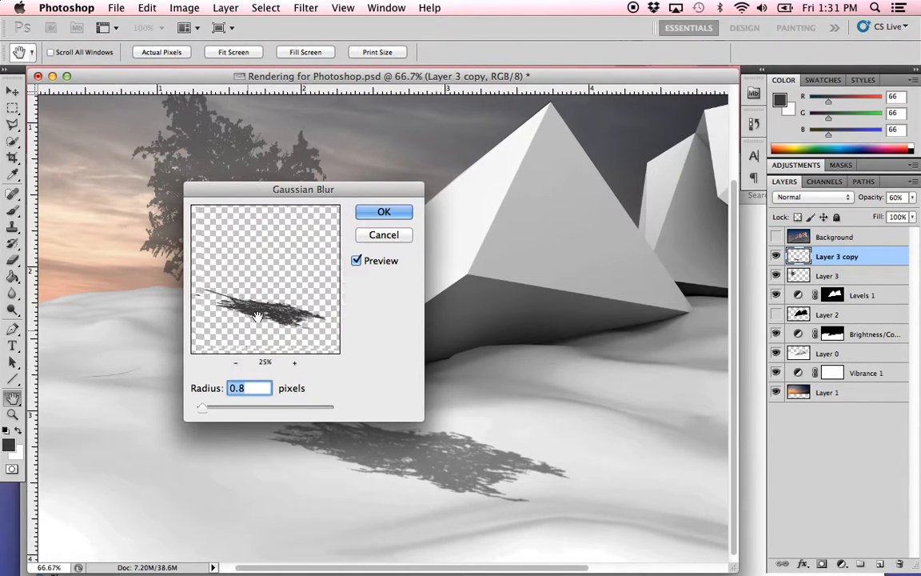
{"action": "left_click", "coordinate": [295, 364]}
{"action": "left_click", "coordinate": [294, 364]}
{"action": "left_click", "coordinate": [294, 363]}
{"action": "left_click_drag", "start_coordinate": [251, 259], "coordinate": [232, 256]}
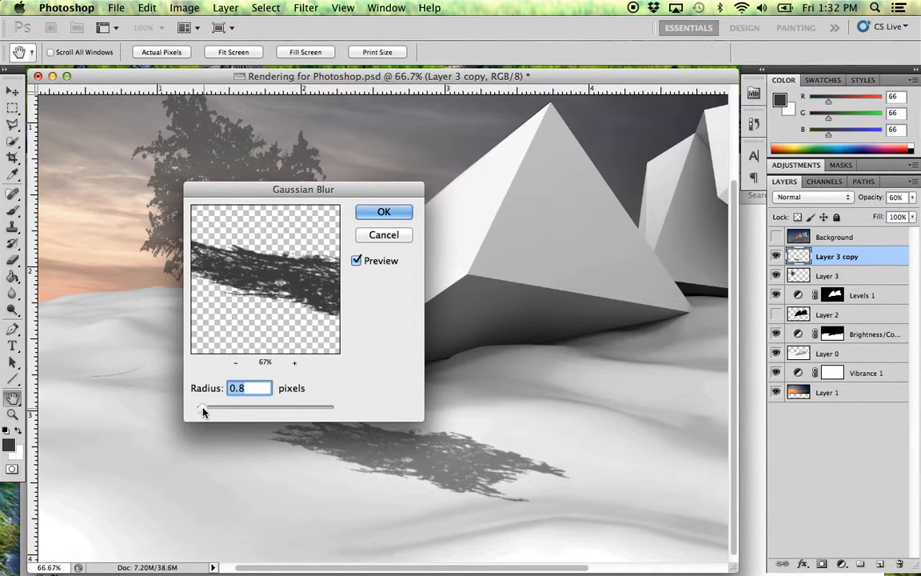
Raise the Gaussian Blur radius to slightly above 2.5 pixels and apply it to the tree shadow.
{"action": "key", "text": "Up"}
{"action": "key", "text": "Up"}
{"action": "key", "text": "Up"}
{"action": "key", "text": "Up"}
{"action": "key", "text": "Up"}
{"action": "key", "text": "Up"}
{"action": "key", "text": "Up"}
{"action": "key", "text": "Up"}
{"action": "key", "text": "Up"}
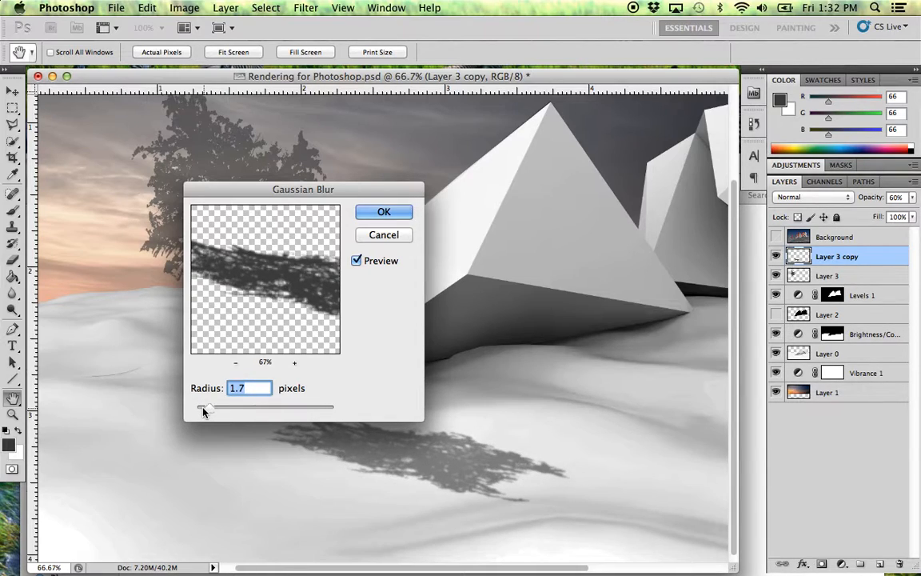
{"action": "key", "text": "Up"}
{"action": "key", "text": "Up"}
{"action": "key", "text": "Up"}
{"action": "key", "text": "Up"}
{"action": "key", "text": "Up"}
{"action": "key", "text": "Up"}
{"action": "key", "text": "Up"}
{"action": "key", "text": "Up"}
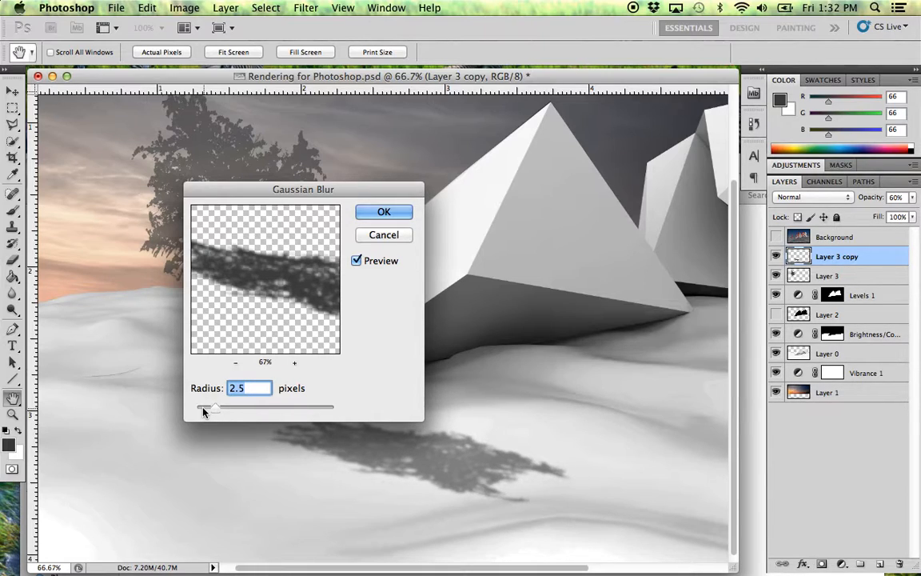
{"action": "key", "text": "Down"}
{"action": "key", "text": "Down"}
{"action": "key", "text": "Up"}
{"action": "key", "text": "Up"}
{"action": "key", "text": "Up"}
{"action": "key", "text": "Up"}
{"action": "left_click", "coordinate": [382, 212]}
{"action": "key", "text": "v"}
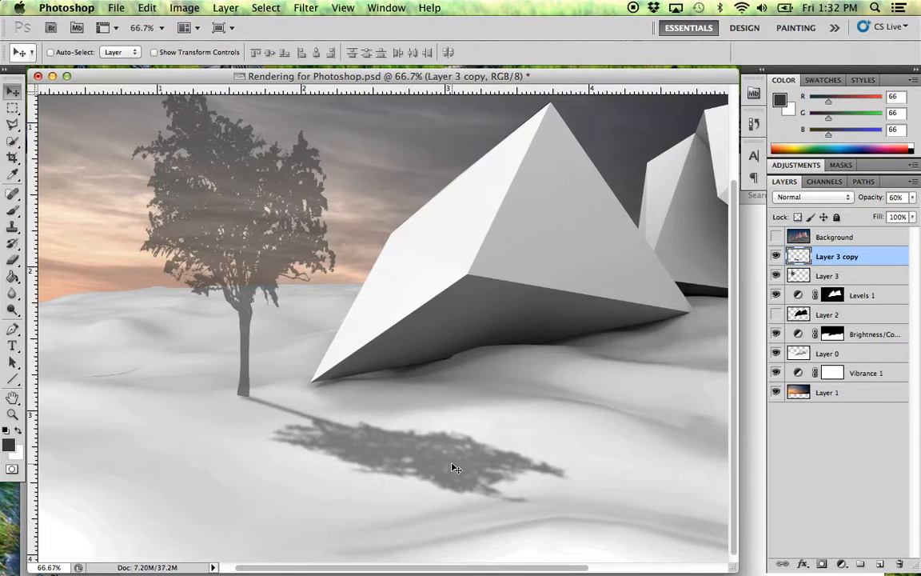
Inspect where the shadow meets the trunk and move Layer 3 copy beneath Layer 3.
{"action": "left_click_drag", "start_coordinate": [280, 415], "coordinate": [391, 466]}
{"action": "left_click_drag", "start_coordinate": [155, 291], "coordinate": [422, 371]}
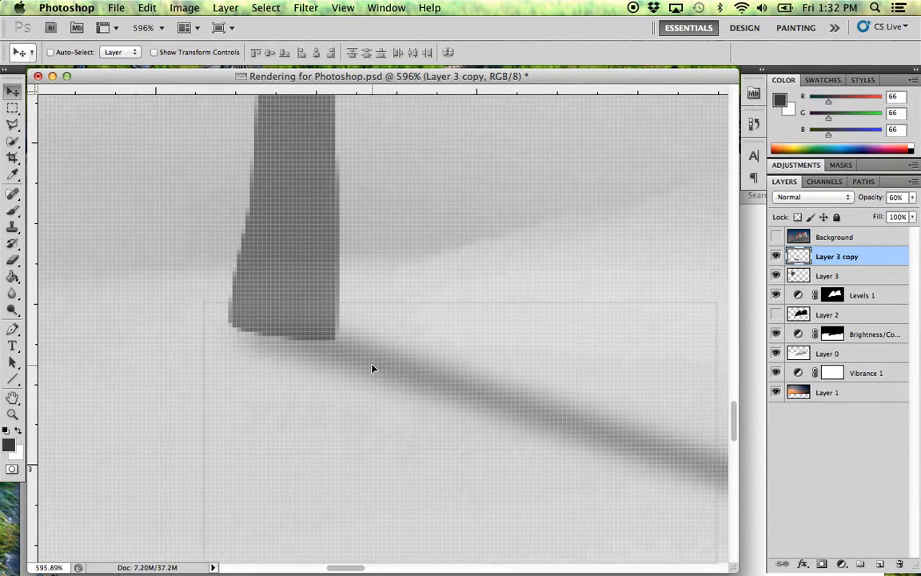
{"action": "left_click_drag", "start_coordinate": [850, 257], "coordinate": [857, 286]}
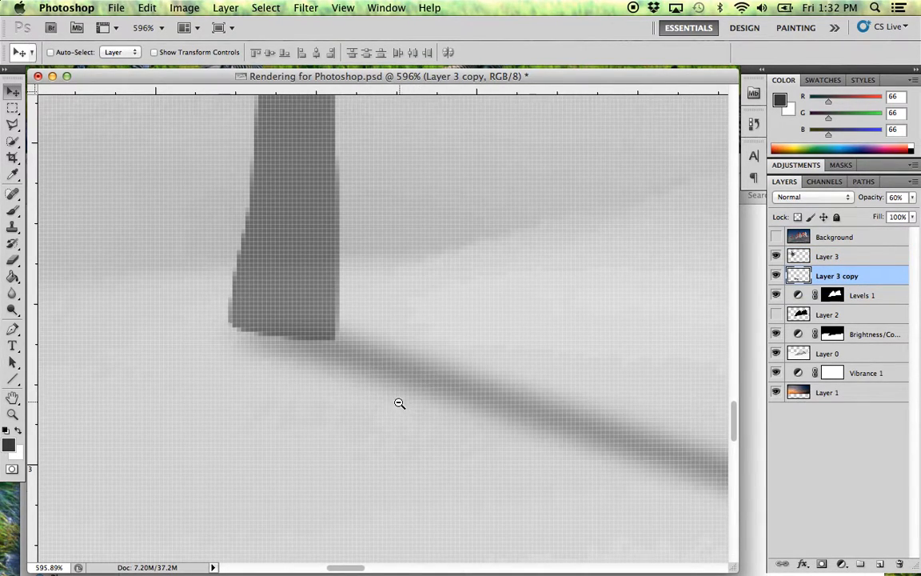
{"action": "left_click", "coordinate": [447, 397], "text": "alt"}
{"action": "left_click", "coordinate": [452, 397], "text": "alt"}
{"action": "left_click", "coordinate": [456, 399], "text": "alt"}
{"action": "left_click", "coordinate": [457, 398], "text": "alt"}
{"action": "left_click", "coordinate": [456, 399], "text": "alt"}
{"action": "left_click", "coordinate": [456, 400], "text": "alt"}
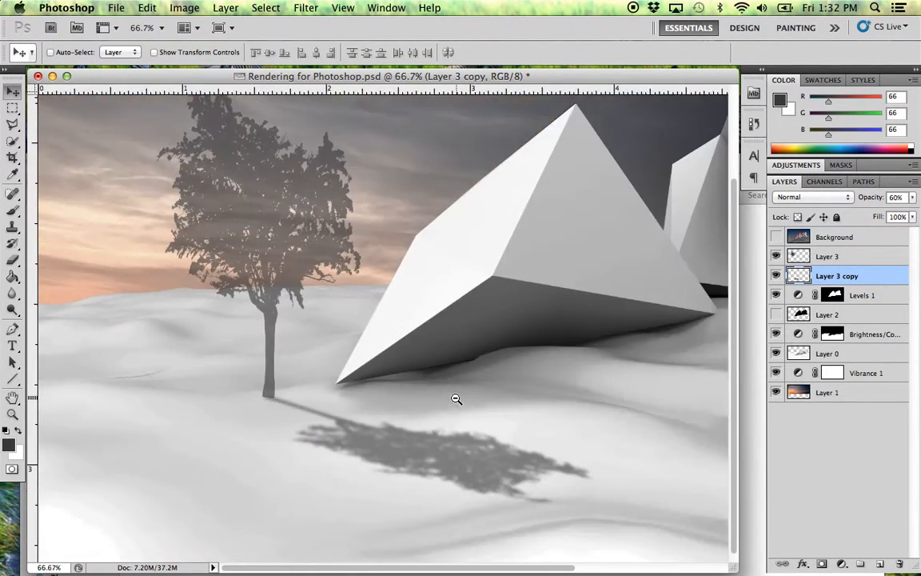
{"action": "left_click", "coordinate": [456, 400], "text": "alt"}
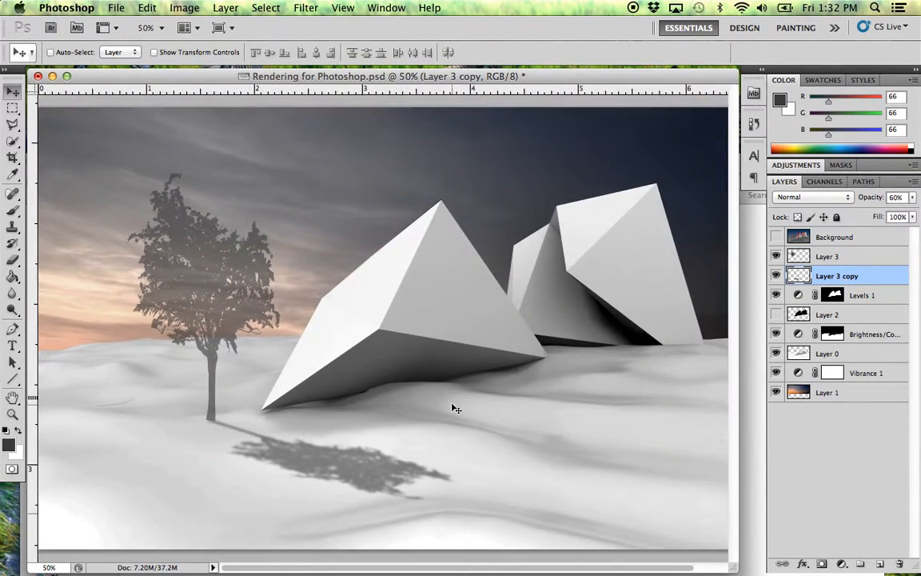
Set the opacity of the shadow on Layer 3 copy to 33%.
{"action": "left_click", "coordinate": [912, 197]}
{"action": "left_click_drag", "start_coordinate": [885, 214], "coordinate": [861, 215]}
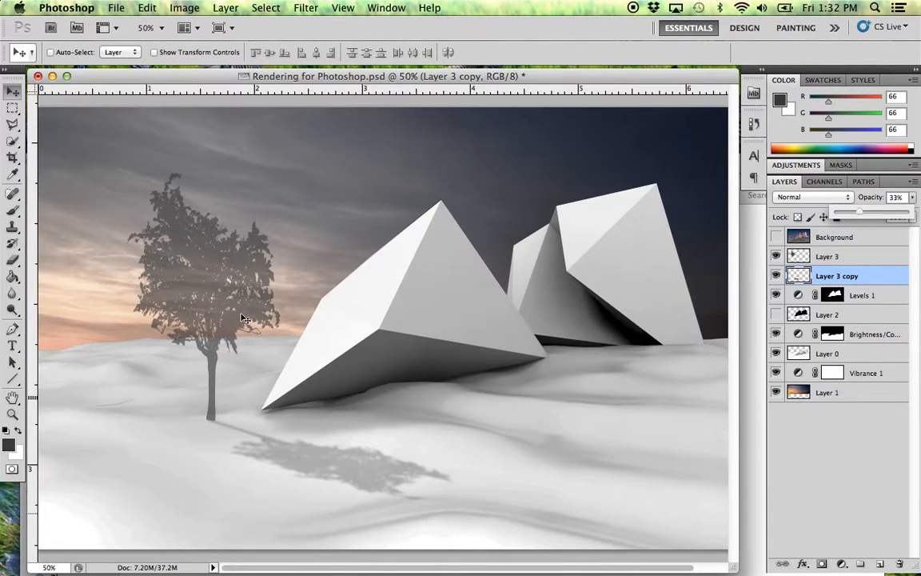
{"action": "left_click", "coordinate": [232, 285]}
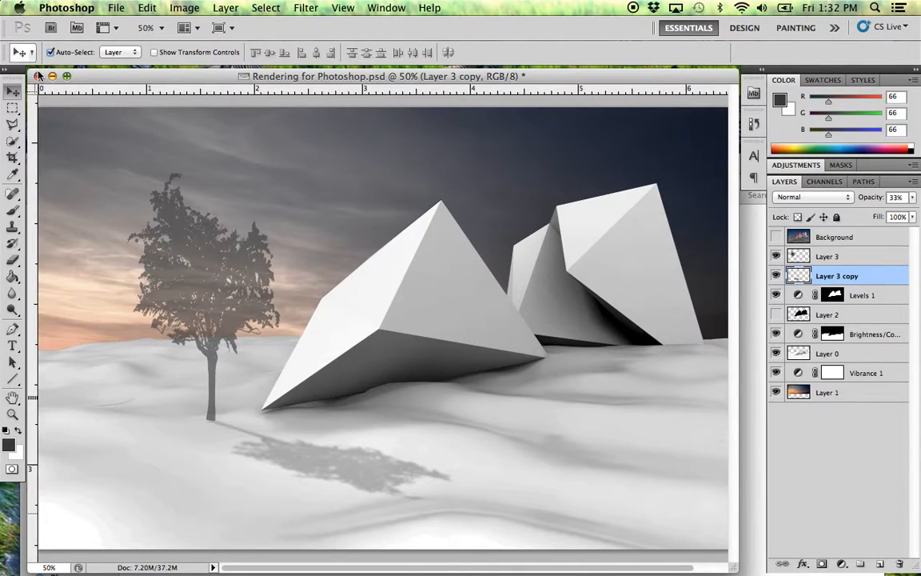
Select Layer 3 and Layer 3 copy together and duplicate the tree with its shadow up and to the right, behind the first tree.
{"action": "left_click", "coordinate": [212, 303]}
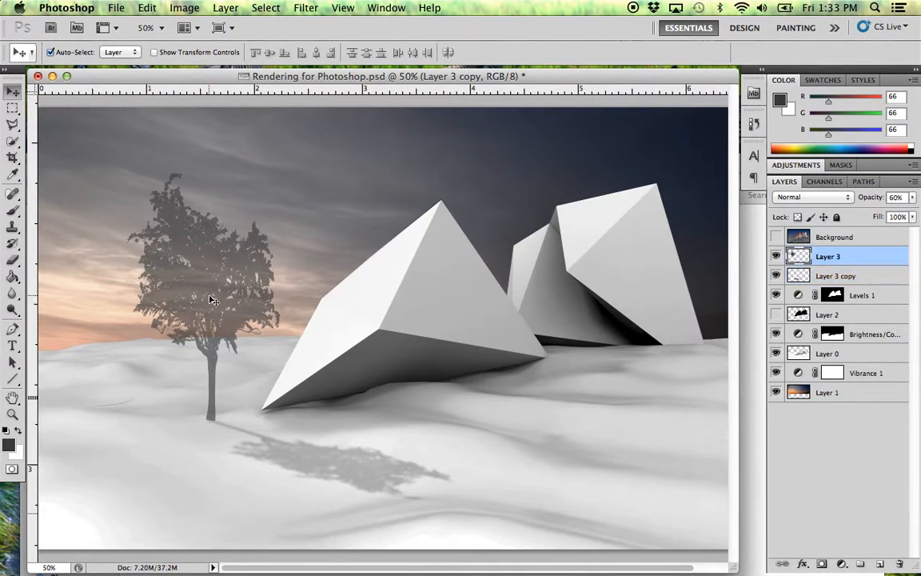
{"action": "left_click", "coordinate": [372, 483], "text": "shift"}
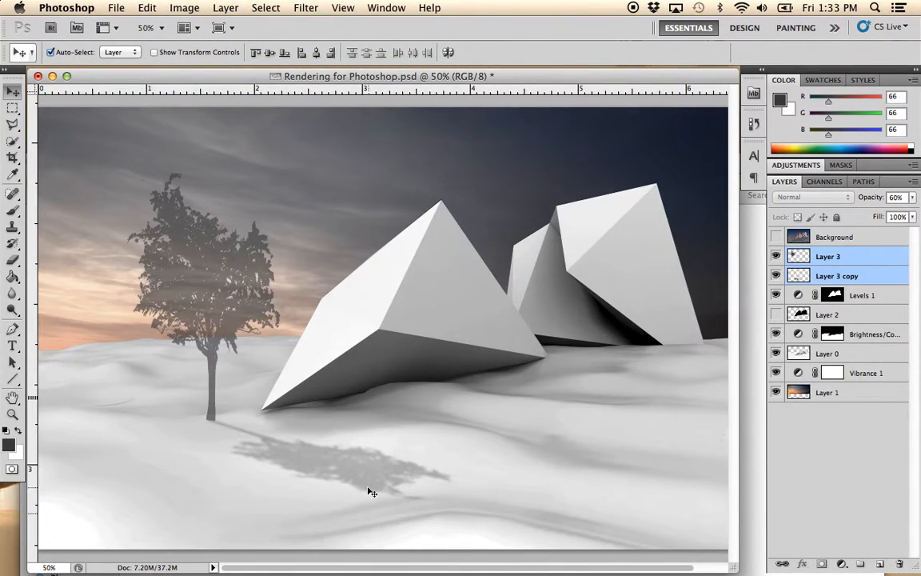
{"action": "left_click", "coordinate": [874, 285]}
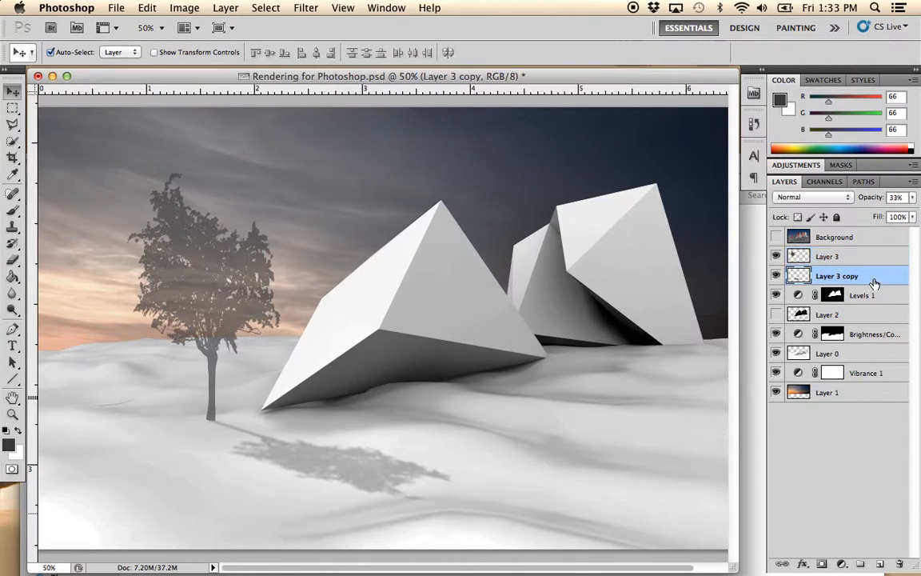
{"action": "left_click", "coordinate": [869, 260], "text": "shift"}
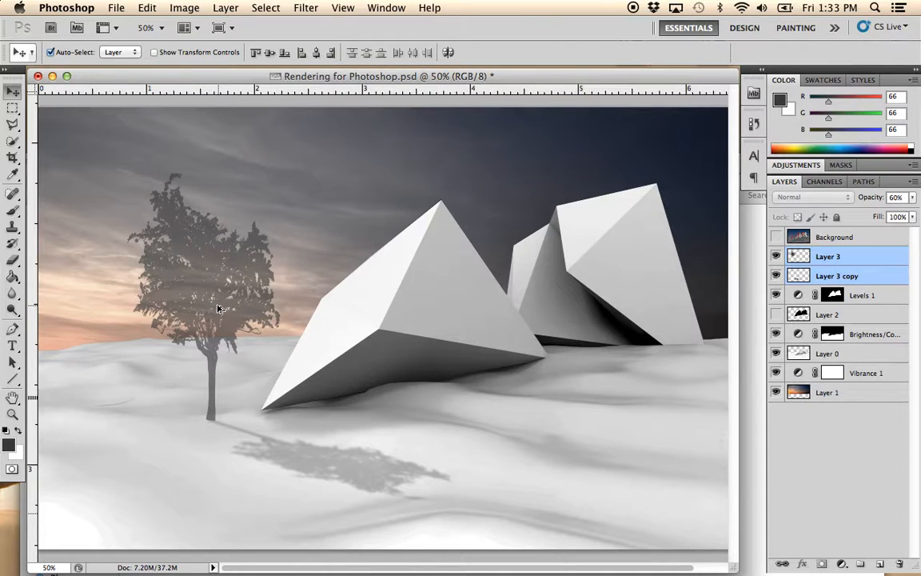
{"action": "left_click_drag", "start_coordinate": [217, 307], "coordinate": [297, 279]}
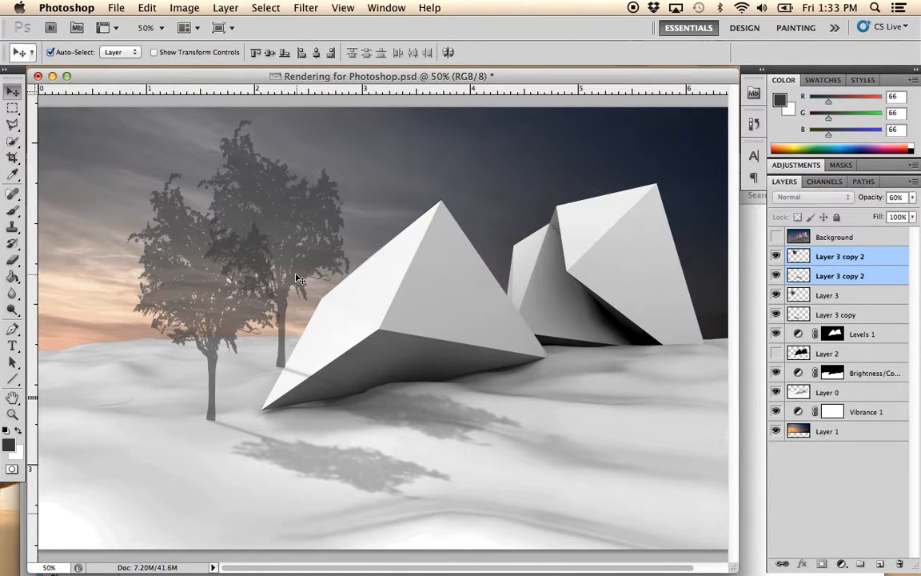
Scale the duplicated tree and shadow proportionally to about two-thirds size and place them on the ground near the front pyramid's left edge.
{"action": "key", "text": "super+t"}
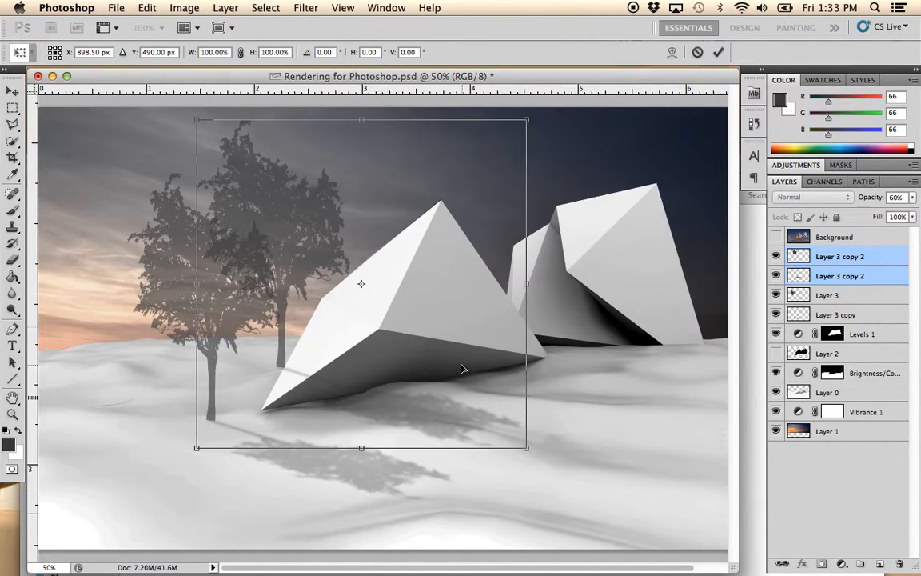
{"action": "left_click_drag", "start_coordinate": [526, 448], "coordinate": [444, 391], "text": "shift"}
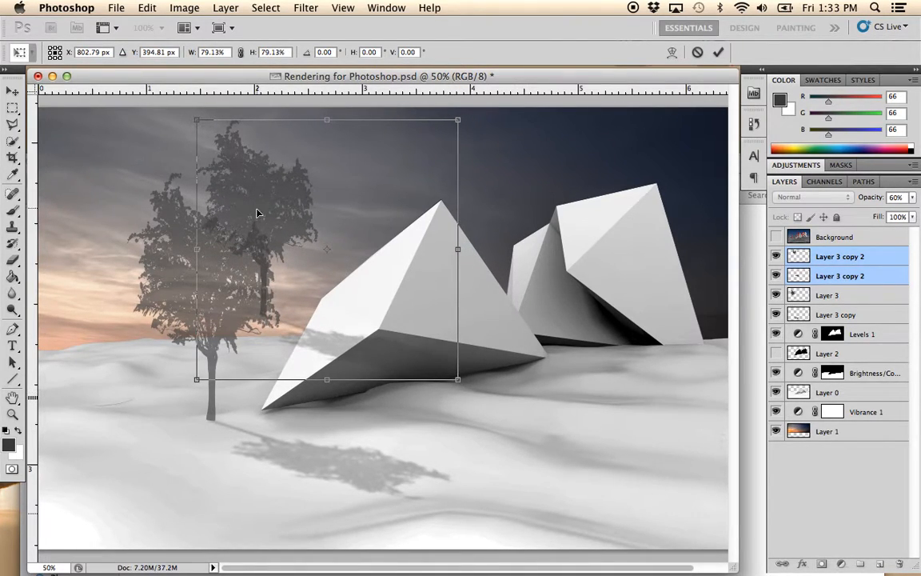
{"action": "left_click_drag", "start_coordinate": [259, 192], "coordinate": [277, 248]}
{"action": "left_click_drag", "start_coordinate": [214, 183], "coordinate": [235, 207]}
{"action": "left_click_drag", "start_coordinate": [301, 281], "coordinate": [300, 280]}
{"action": "key", "text": "Left"}
{"action": "key", "text": "Left"}
{"action": "key", "text": "Left"}
{"action": "key", "text": "Left"}
{"action": "key", "text": "Left"}
{"action": "key", "text": "Left"}
{"action": "key", "text": "Left"}
{"action": "key", "text": "Return"}
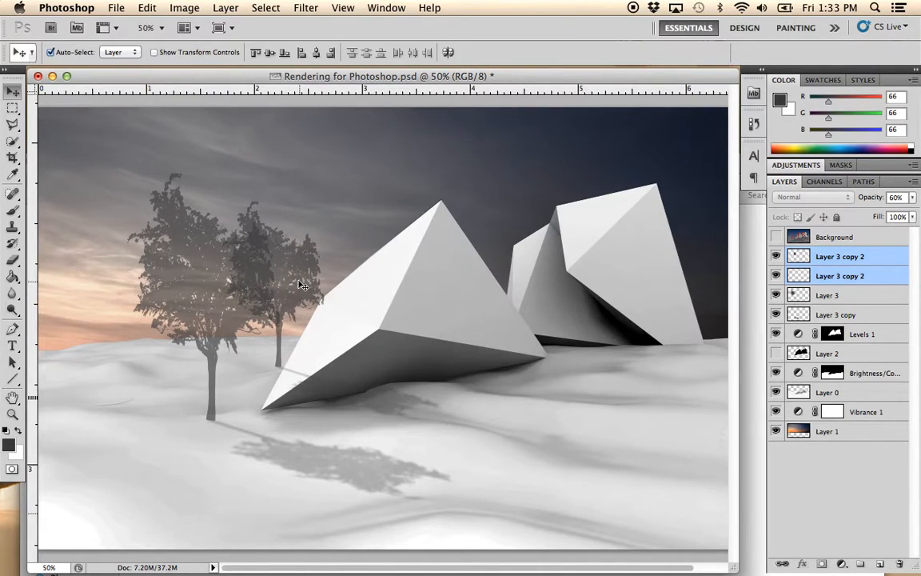
Move the original tree and its shadow together to the left, clear of the smaller tree.
{"action": "left_click", "coordinate": [206, 271]}
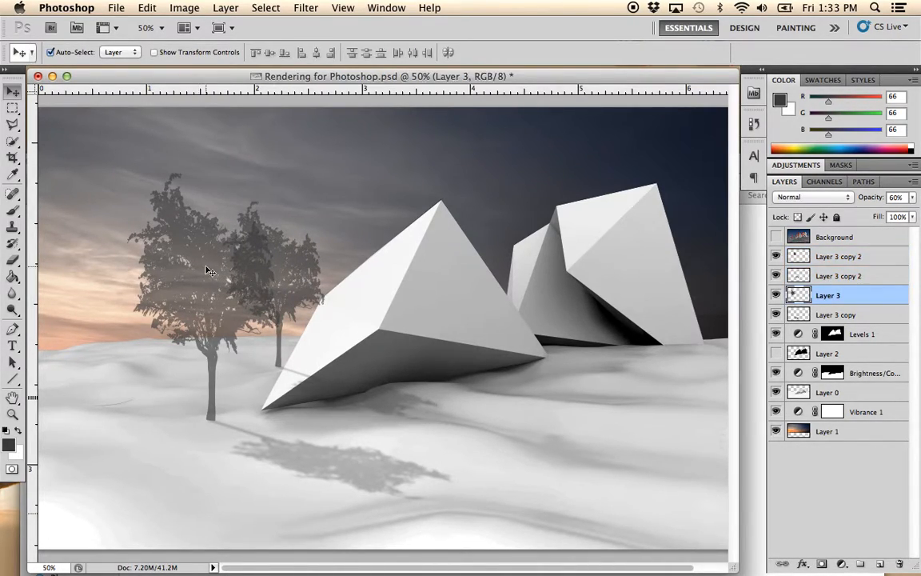
{"action": "left_click", "coordinate": [355, 460], "text": "shift"}
{"action": "left_click_drag", "start_coordinate": [346, 468], "coordinate": [290, 471]}
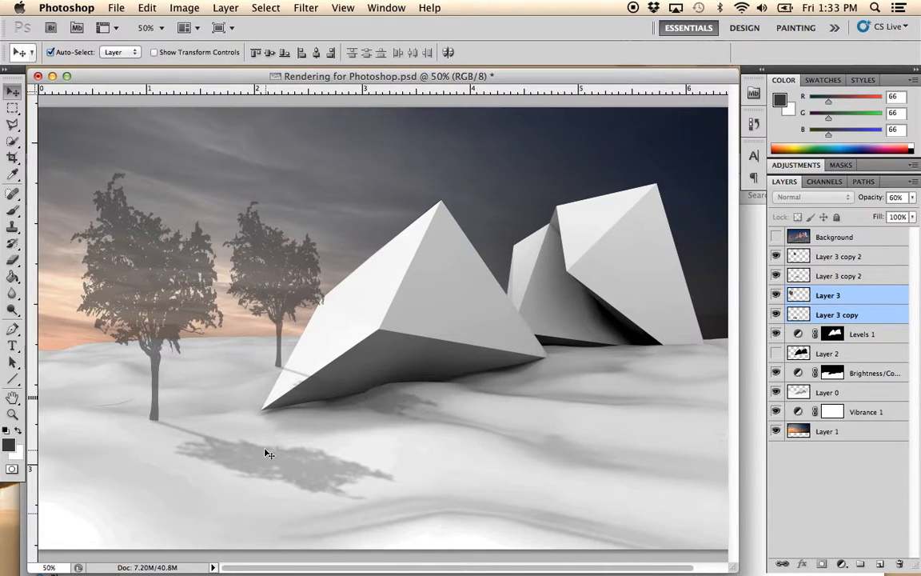
Select the original tree and its shadow together and duplicate them in front of the front pyramid.
{"action": "left_click", "coordinate": [300, 466]}
{"action": "left_click", "coordinate": [300, 471]}
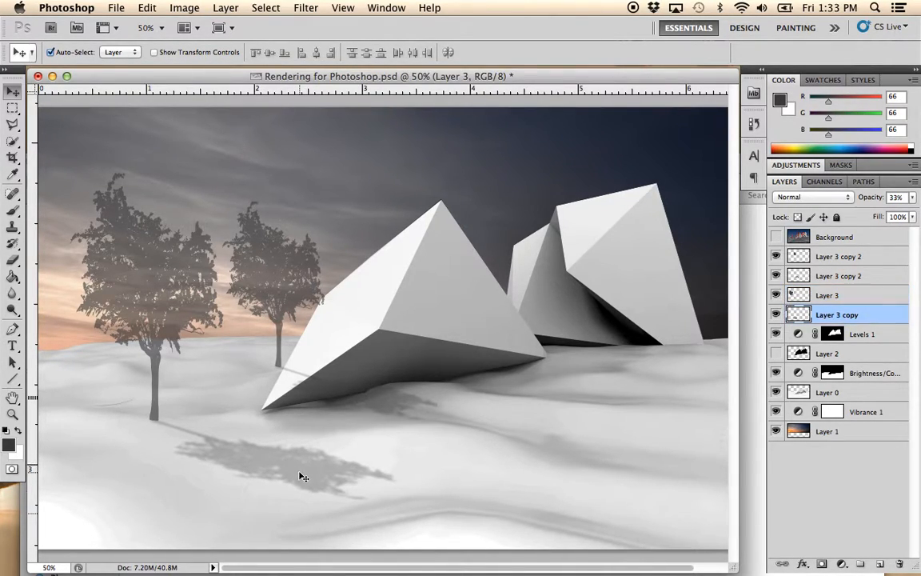
{"action": "left_click", "coordinate": [172, 326], "text": "shift"}
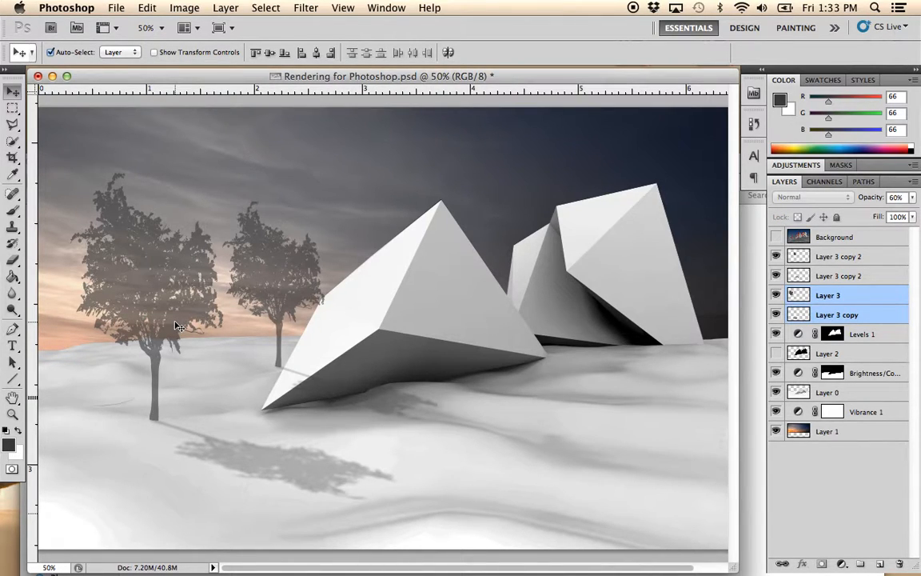
{"action": "left_click_drag", "start_coordinate": [169, 322], "coordinate": [417, 342]}
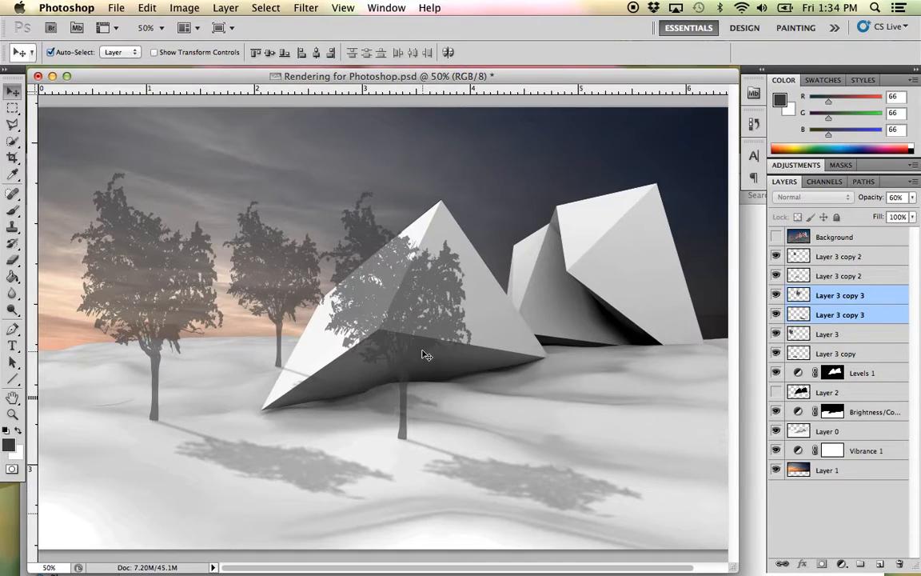
Scale the new tree and shadow to about 130% width and 125% height, standing on the ground before the front pyramid.
{"action": "key", "text": "super+t"}
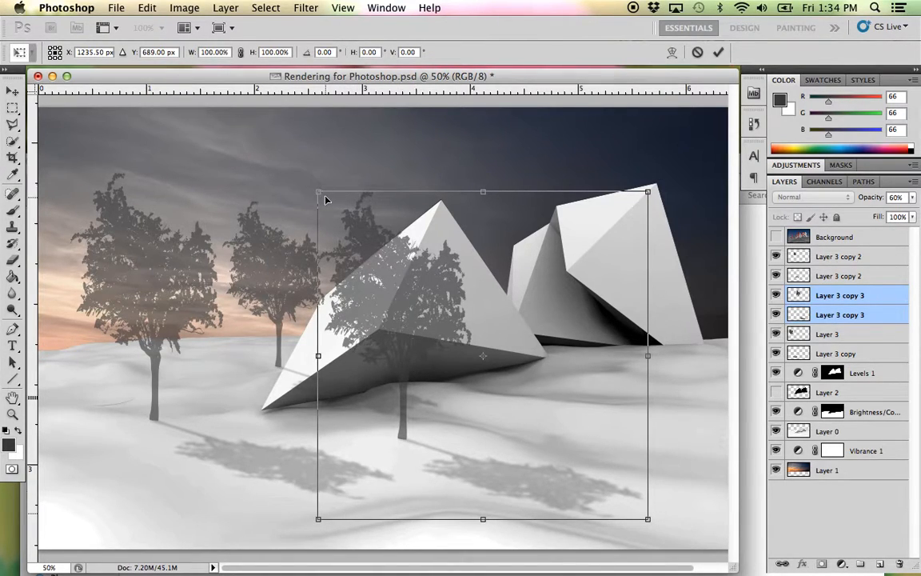
{"action": "left_click_drag", "start_coordinate": [318, 193], "coordinate": [226, 142]}
{"action": "left_click_drag", "start_coordinate": [350, 300], "coordinate": [387, 288]}
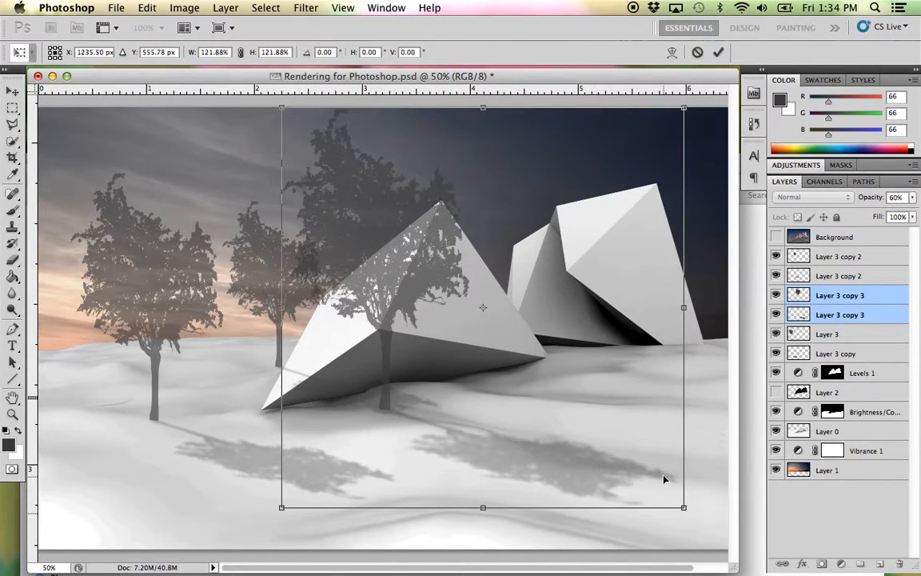
{"action": "left_click_drag", "start_coordinate": [683, 507], "coordinate": [704, 530]}
{"action": "left_click_drag", "start_coordinate": [707, 534], "coordinate": [710, 533]}
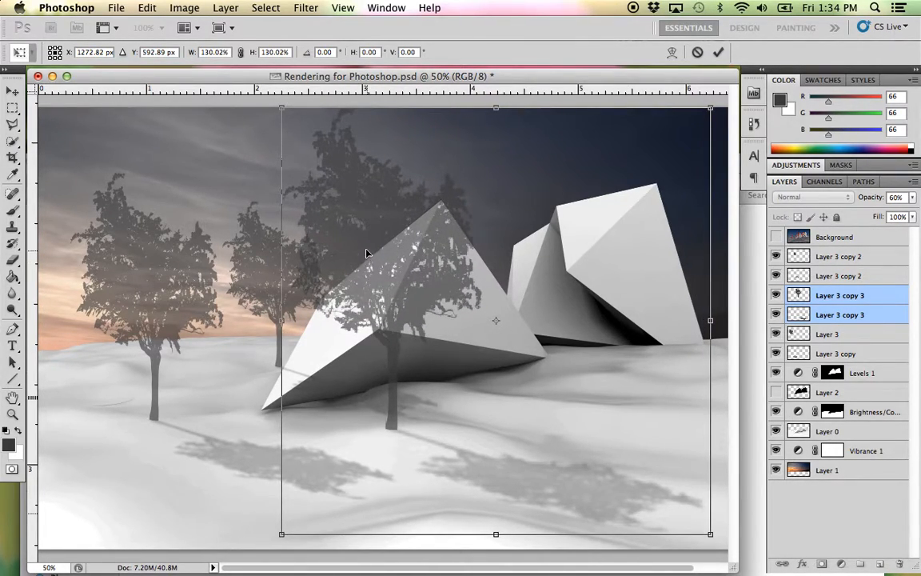
{"action": "key", "text": "super+minus"}
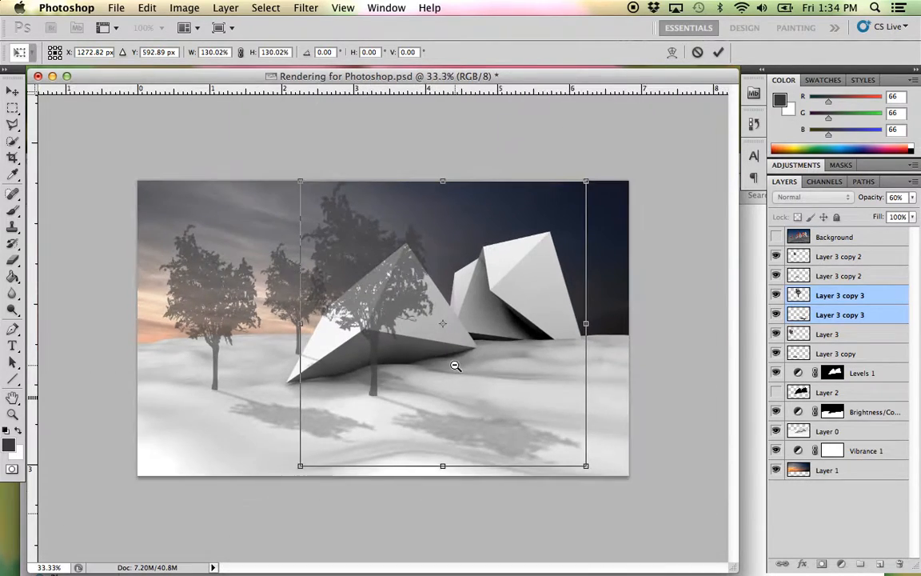
{"action": "left_click_drag", "start_coordinate": [359, 256], "coordinate": [375, 269]}
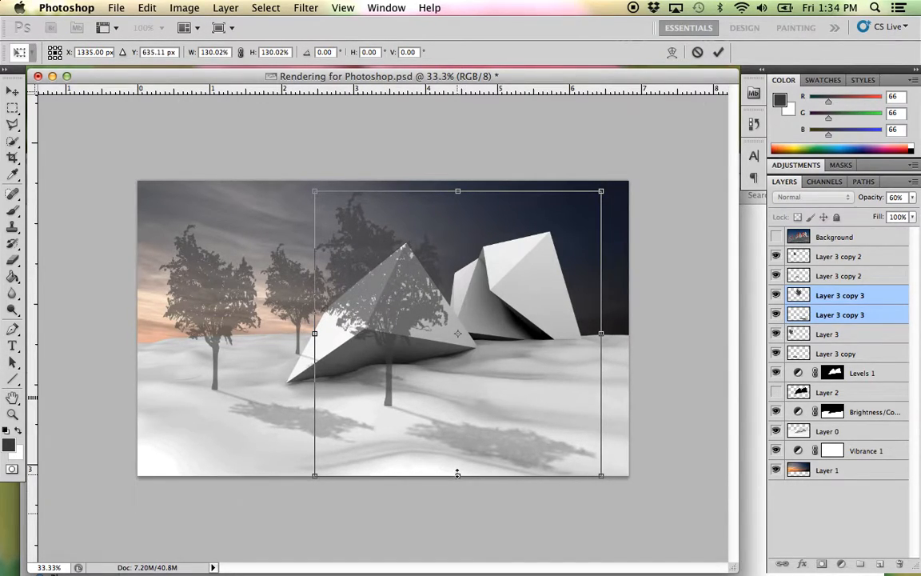
{"action": "left_click_drag", "start_coordinate": [457, 473], "coordinate": [458, 464]}
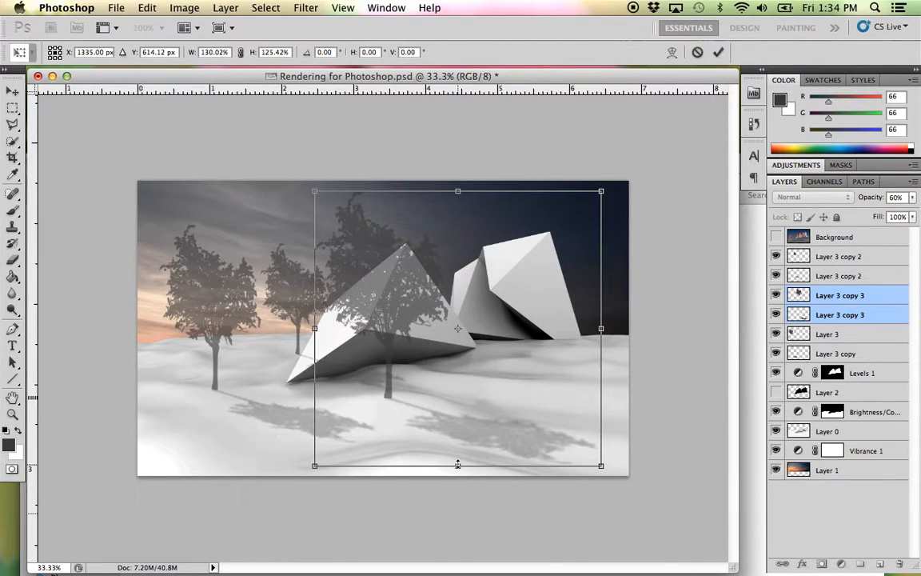
{"action": "key", "text": "Return"}
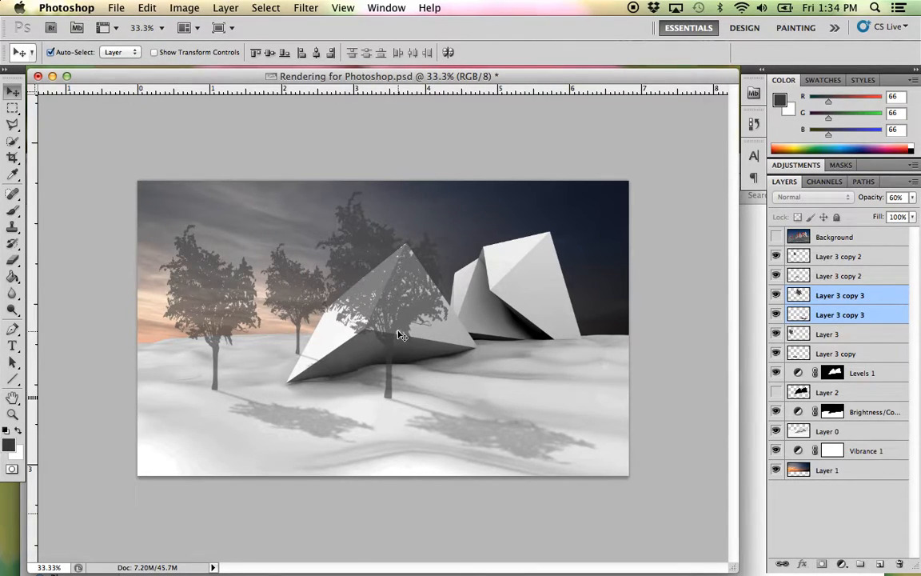
Duplicate the large tree with its shadow and scale the copy to about 71%, placed between the front and rear pyramids.
{"action": "left_click", "coordinate": [518, 441]}
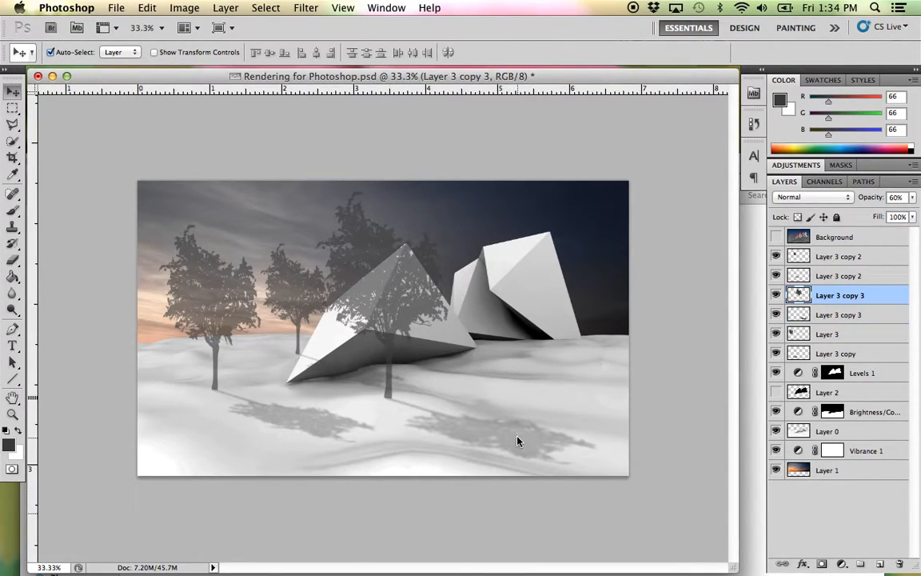
{"action": "left_click", "coordinate": [375, 279], "text": "shift"}
{"action": "left_click_drag", "start_coordinate": [380, 273], "coordinate": [449, 226]}
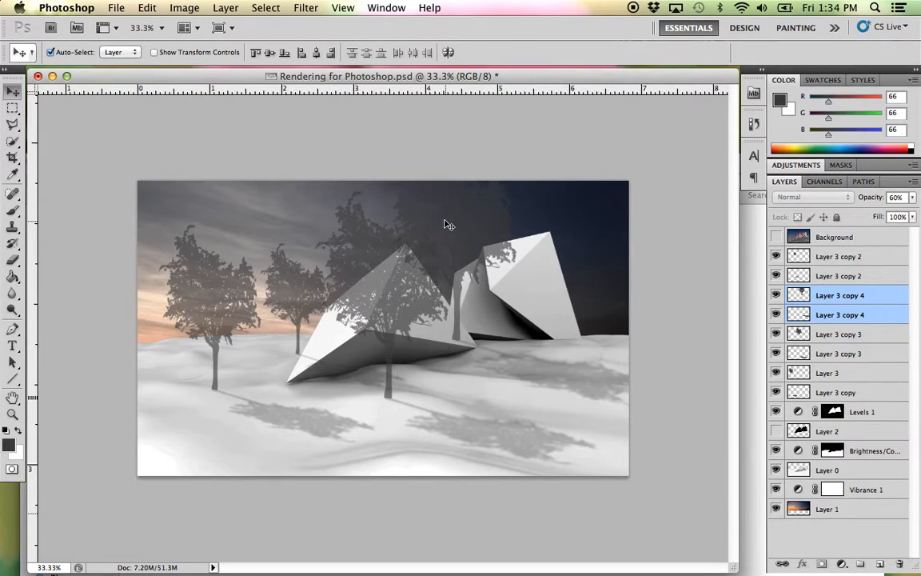
{"action": "key", "text": "super+t"}
{"action": "left_click_drag", "start_coordinate": [670, 134], "coordinate": [604, 234]}
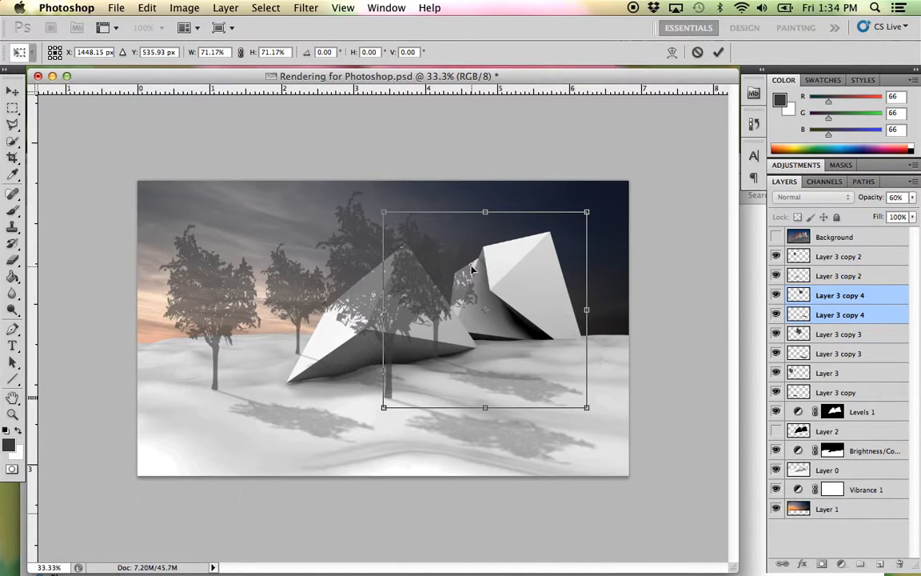
{"action": "left_click_drag", "start_coordinate": [453, 279], "coordinate": [484, 266]}
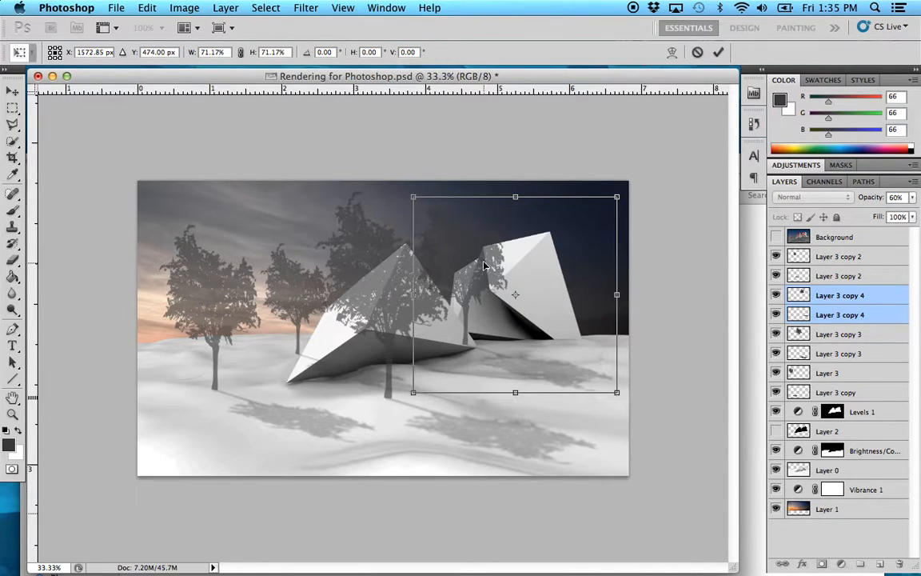
{"action": "key", "text": "Return"}
Duplicate the large tree with its shadow again and scale the copy to about 92%, placed in front of the rear pyramid.
{"action": "left_click", "coordinate": [398, 309]}
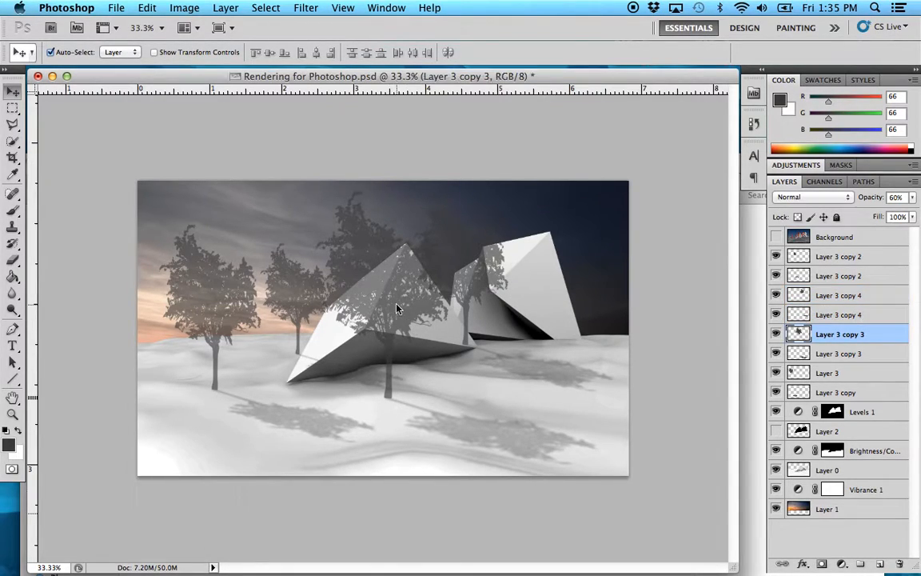
{"action": "left_click", "coordinate": [467, 427], "text": "shift"}
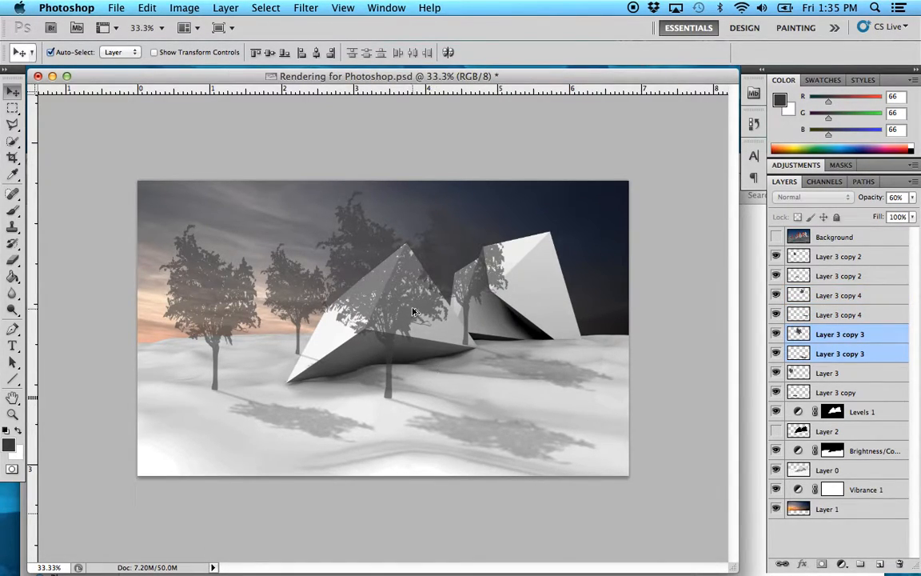
{"action": "left_click_drag", "start_coordinate": [394, 304], "coordinate": [543, 274]}
{"action": "key", "text": "ctrl+t"}
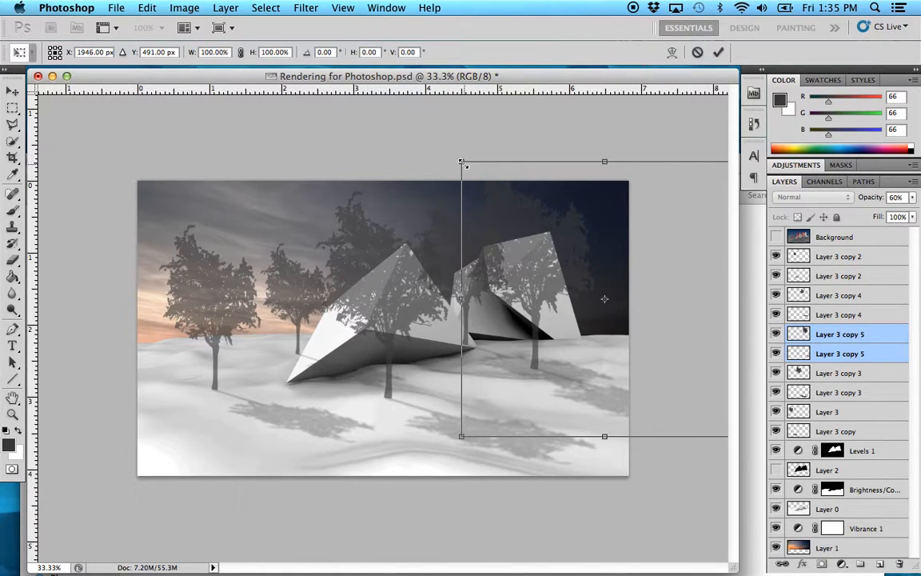
{"action": "left_click_drag", "start_coordinate": [462, 162], "coordinate": [479, 177]}
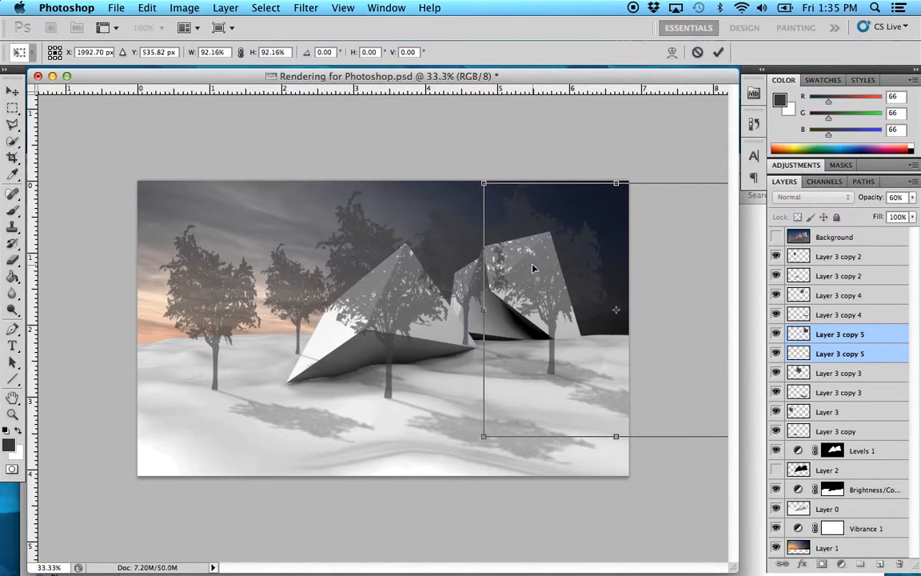
{"action": "mouse_move", "coordinate": [529, 269]}
{"action": "left_mouse_down"}
{"action": "mouse_move", "coordinate": [519, 264]}
{"action": "mouse_move", "coordinate": [526, 265]}
{"action": "left_mouse_up"}
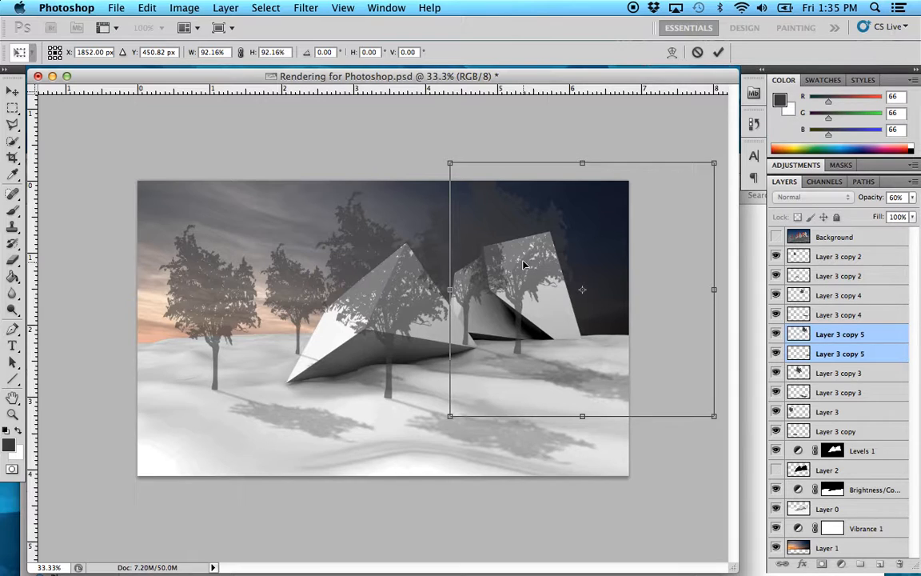
{"action": "key", "text": "Return"}
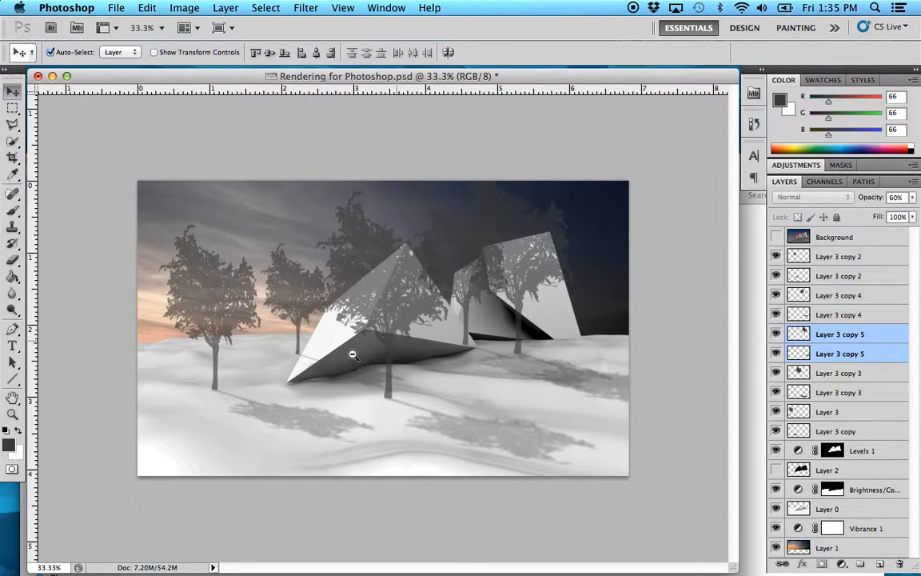
Set the opacity of the small tree beside the front pyramid's left edge to 85%.
{"action": "key", "text": "super+minus"}
{"action": "key", "text": "super+equal"}
{"action": "left_click", "coordinate": [329, 328]}
{"action": "left_click", "coordinate": [319, 319]}
{"action": "left_click_drag", "start_coordinate": [256, 252], "coordinate": [289, 236]}
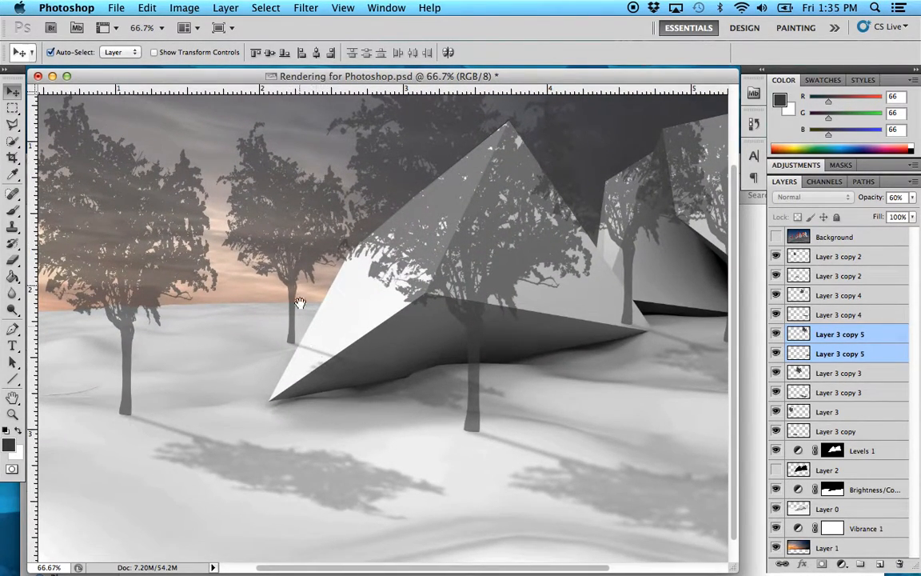
{"action": "left_click", "coordinate": [267, 208]}
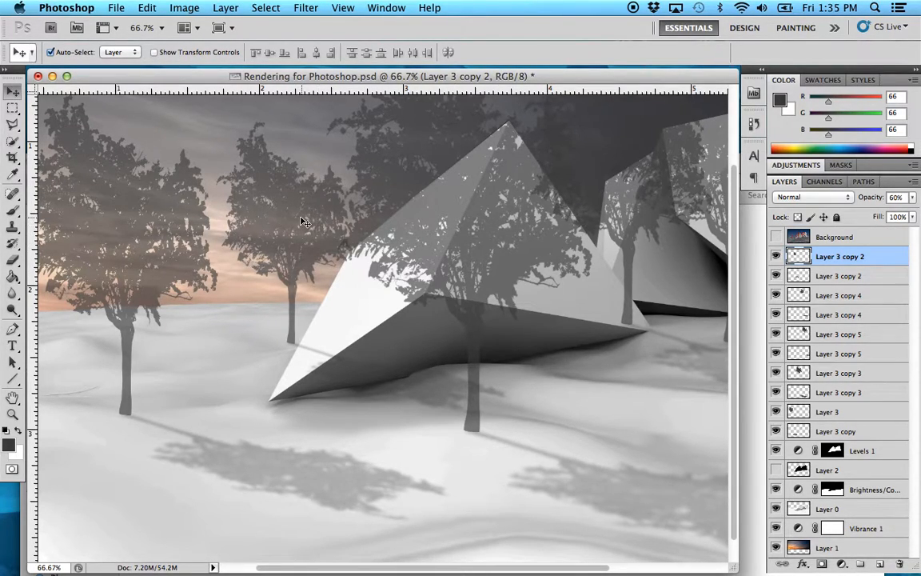
{"action": "left_click", "coordinate": [912, 197]}
{"action": "left_click_drag", "start_coordinate": [880, 216], "coordinate": [897, 218]}
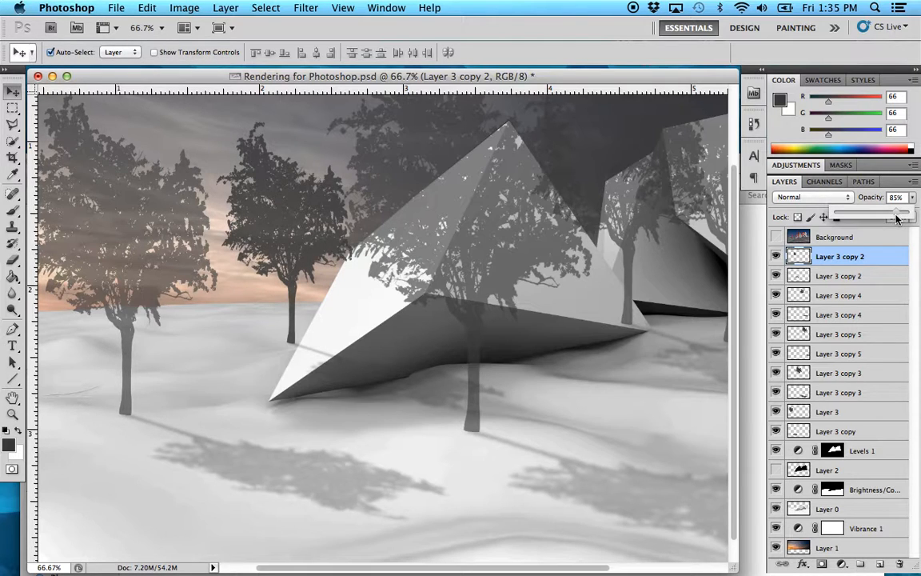
Delete the small tree's shadow where it crosses the front pyramid, using an inverted Polygonal Lasso selection around the trunk base, and deselect.
{"action": "left_click", "coordinate": [329, 373]}
{"action": "left_click", "coordinate": [328, 371]}
{"action": "left_click", "coordinate": [302, 349]}
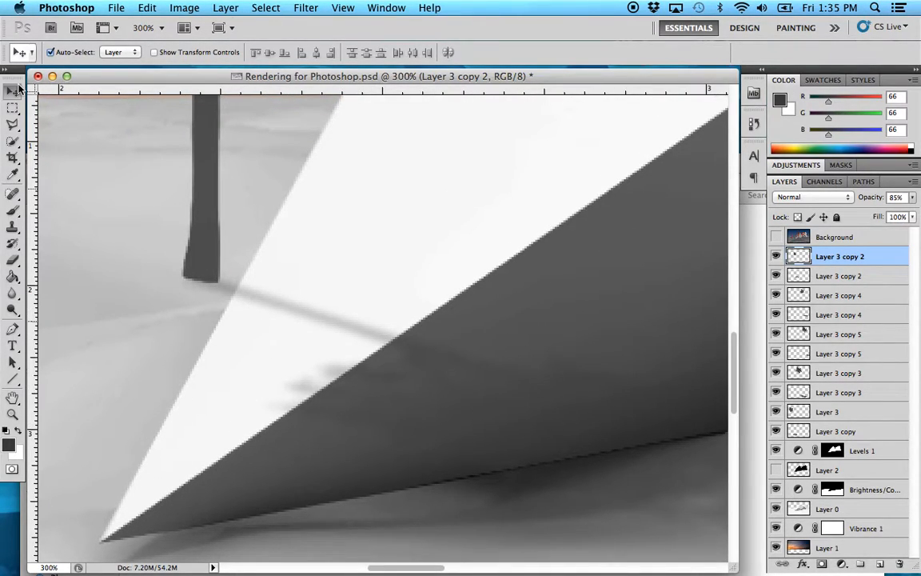
{"action": "left_click", "coordinate": [536, 433]}
{"action": "left_click", "coordinate": [12, 124]}
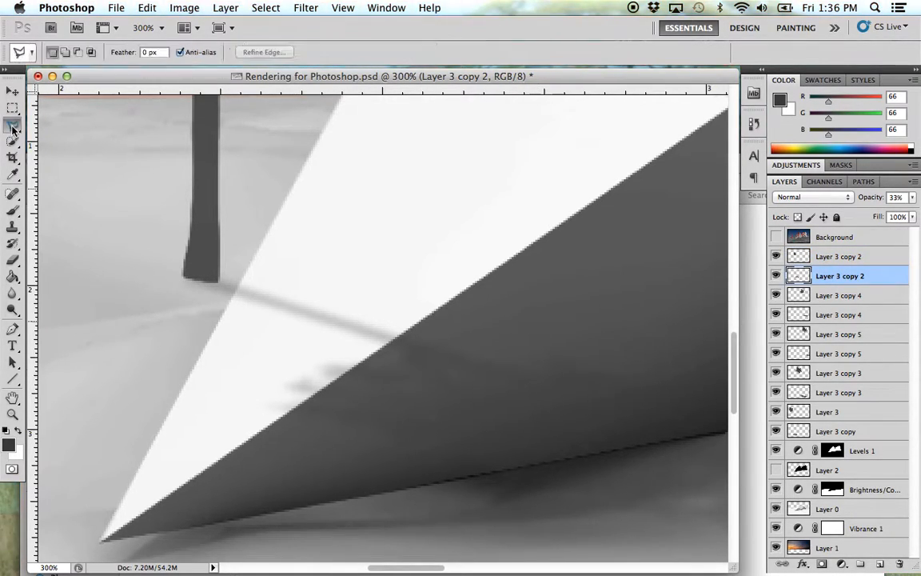
{"action": "left_click", "coordinate": [244, 272]}
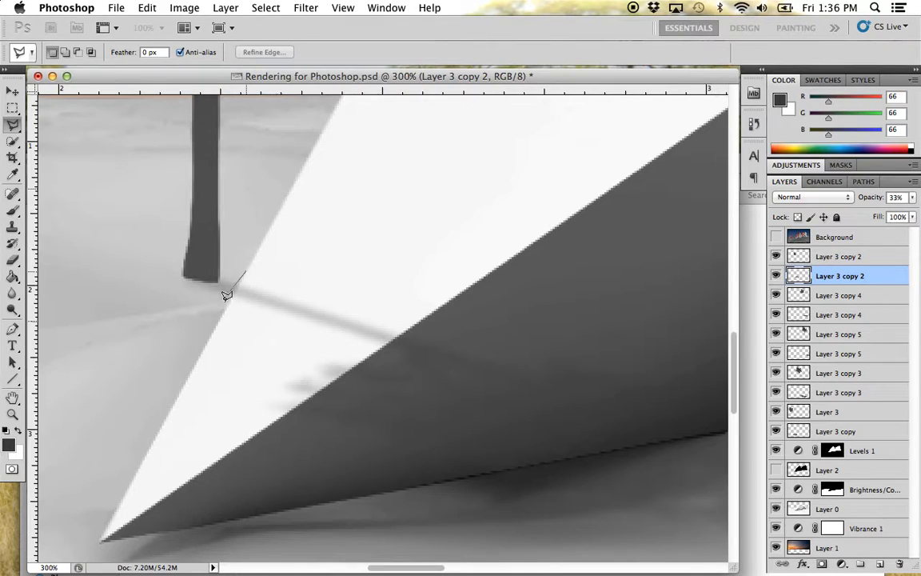
{"action": "left_click", "coordinate": [222, 317]}
{"action": "left_click", "coordinate": [135, 306]}
{"action": "left_click", "coordinate": [132, 262]}
{"action": "left_click", "coordinate": [234, 200]}
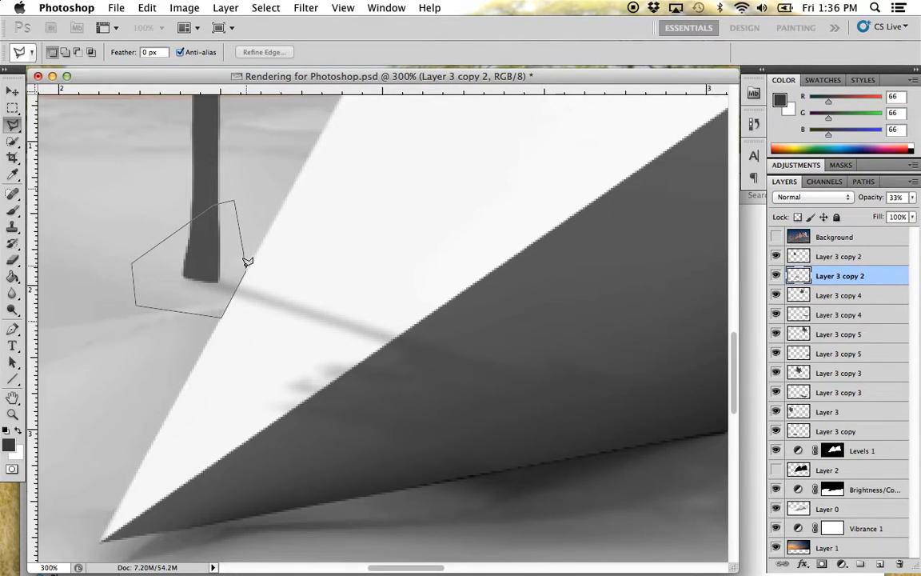
{"action": "left_click", "coordinate": [247, 266]}
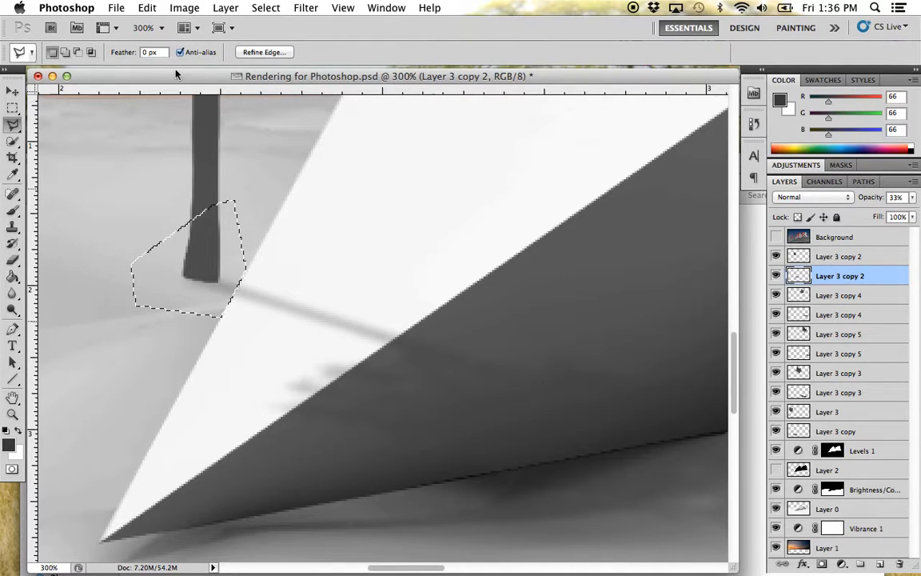
{"action": "left_click", "coordinate": [264, 8]}
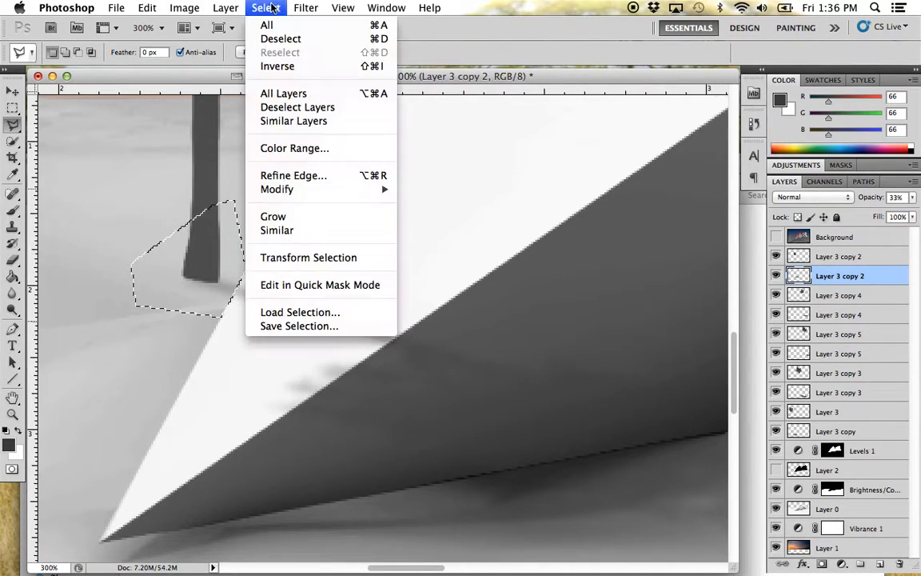
{"action": "left_click", "coordinate": [281, 67]}
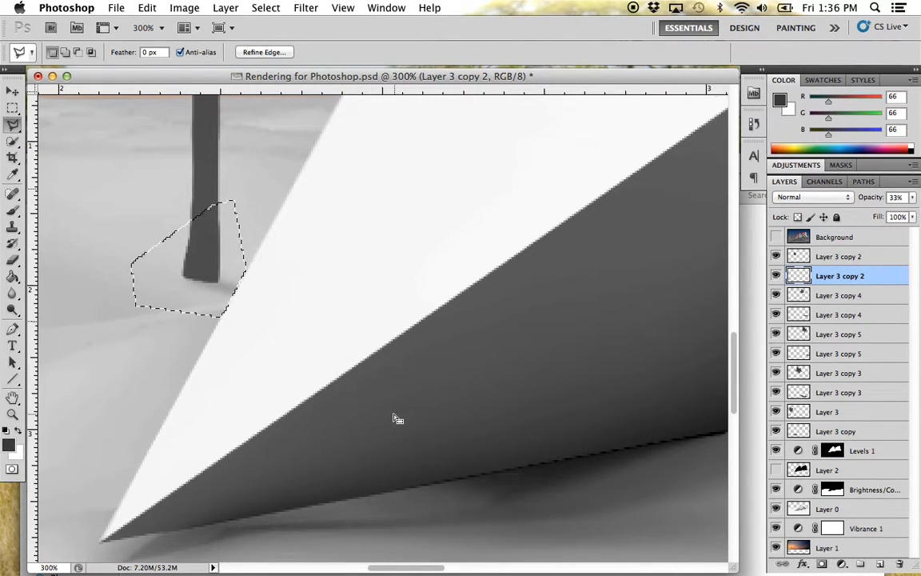
{"action": "key", "text": "super+d"}
Set the opacity of the large tree in front of the front pyramid to 79%.
{"action": "left_click", "coordinate": [459, 390], "text": "alt"}
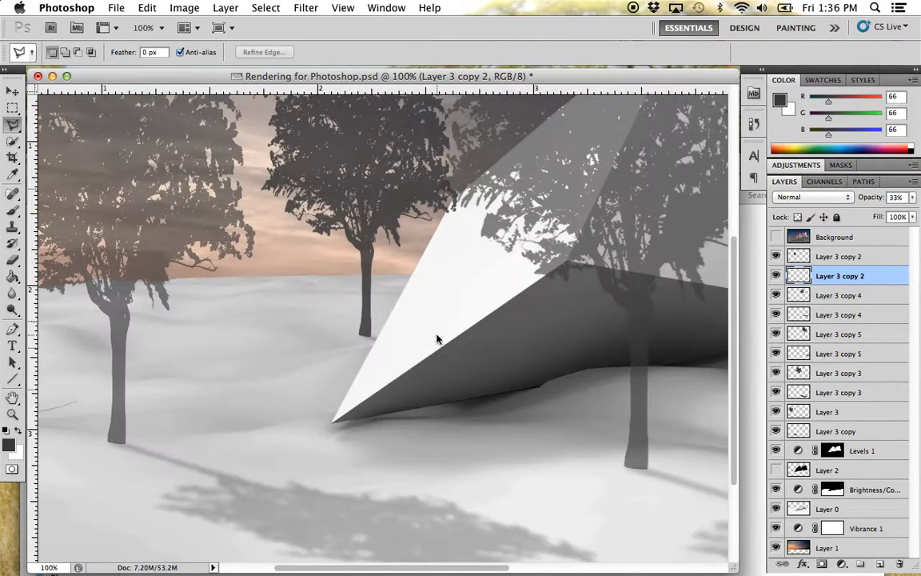
{"action": "left_click", "coordinate": [444, 360], "text": "alt"}
{"action": "left_click", "coordinate": [472, 360], "text": "alt"}
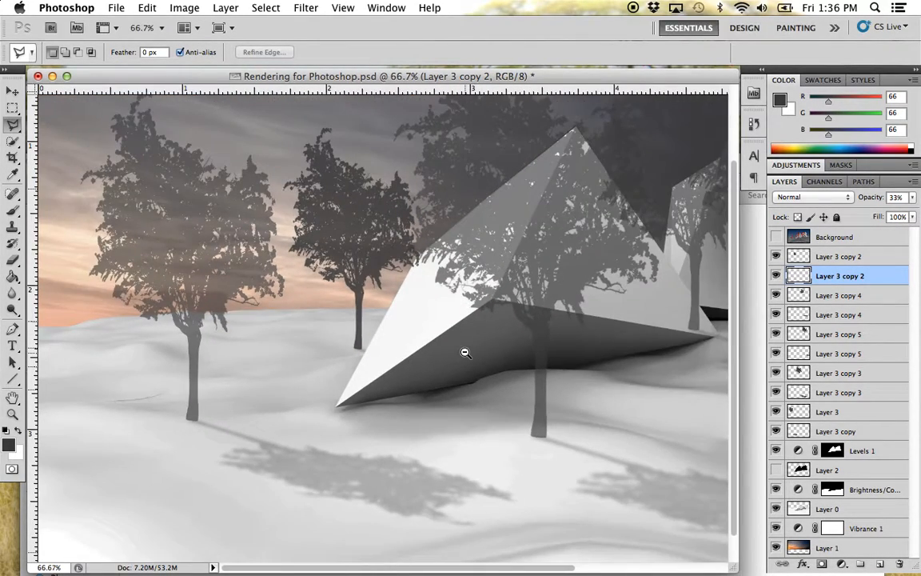
{"action": "left_click", "coordinate": [451, 344], "text": "alt"}
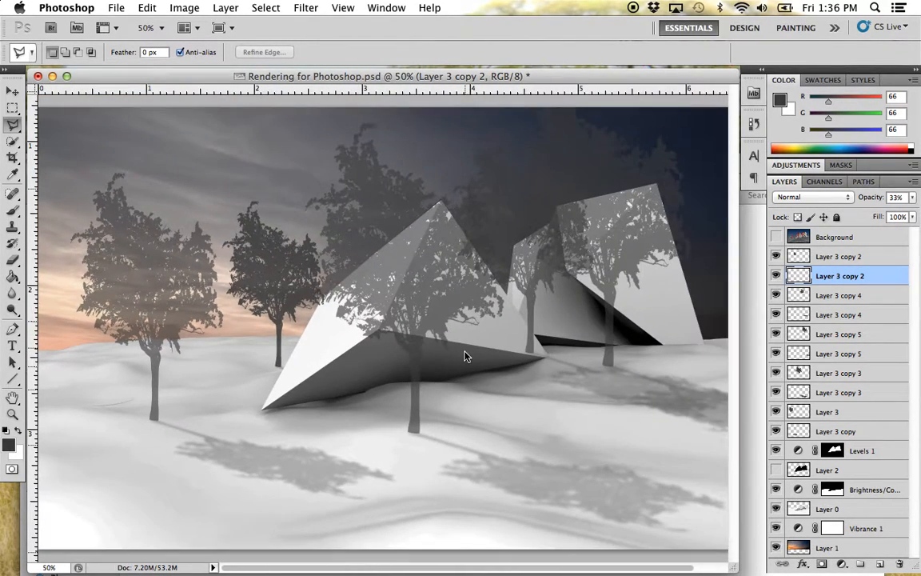
{"action": "left_click", "coordinate": [12, 90]}
{"action": "left_click", "coordinate": [398, 208]}
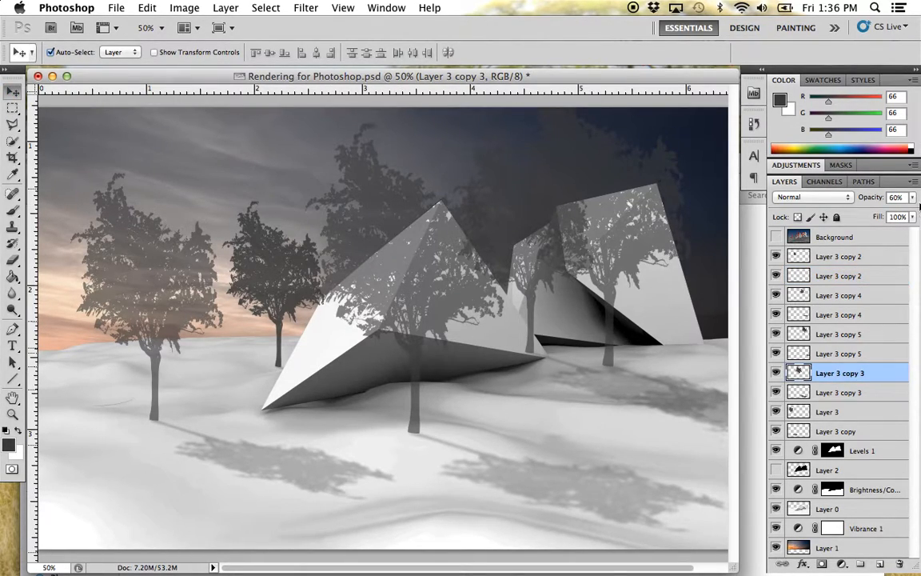
{"action": "left_click", "coordinate": [913, 199]}
{"action": "left_click_drag", "start_coordinate": [883, 217], "coordinate": [891, 215]}
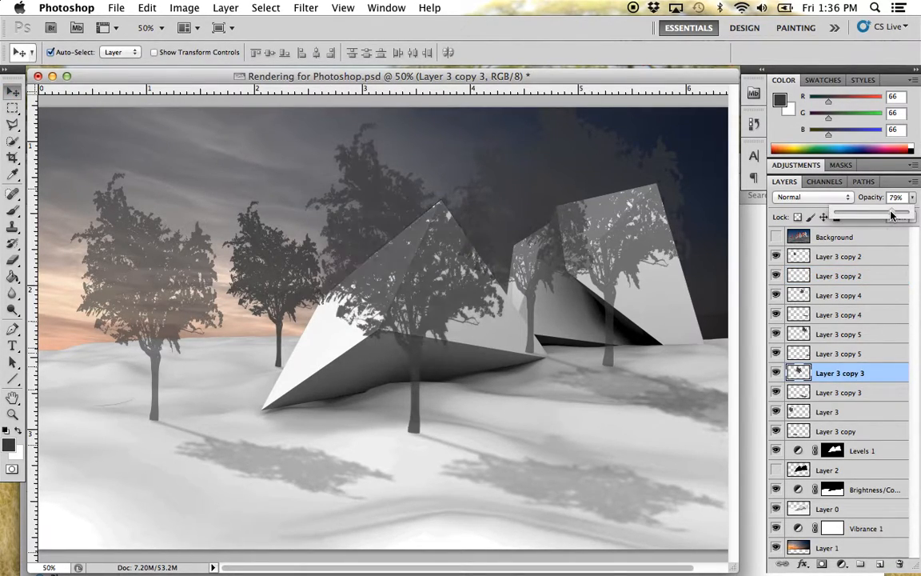
Set the opacity of the small tree between the two pyramids to 44% and delete its ground shadow layer.
{"action": "left_click", "coordinate": [534, 296]}
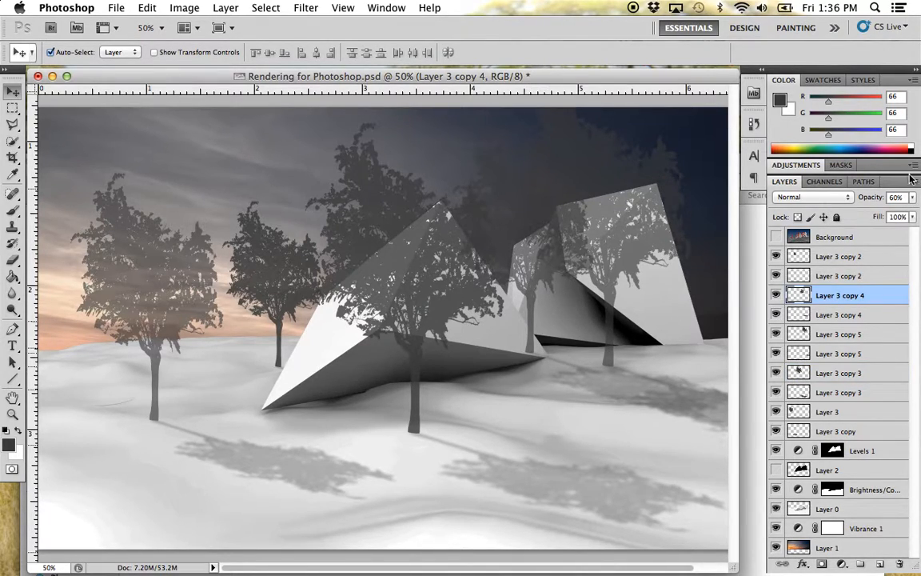
{"action": "left_click", "coordinate": [913, 198]}
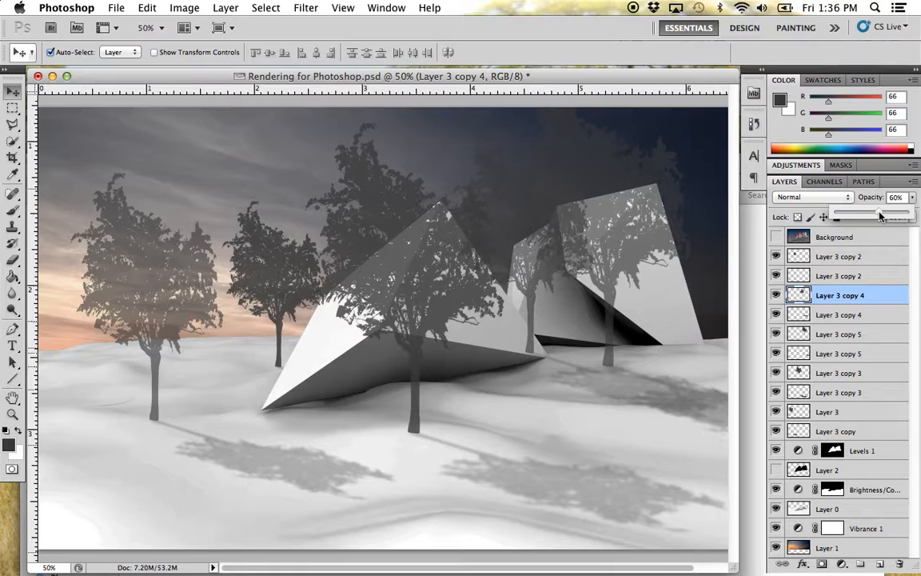
{"action": "left_click_drag", "start_coordinate": [876, 215], "coordinate": [868, 214]}
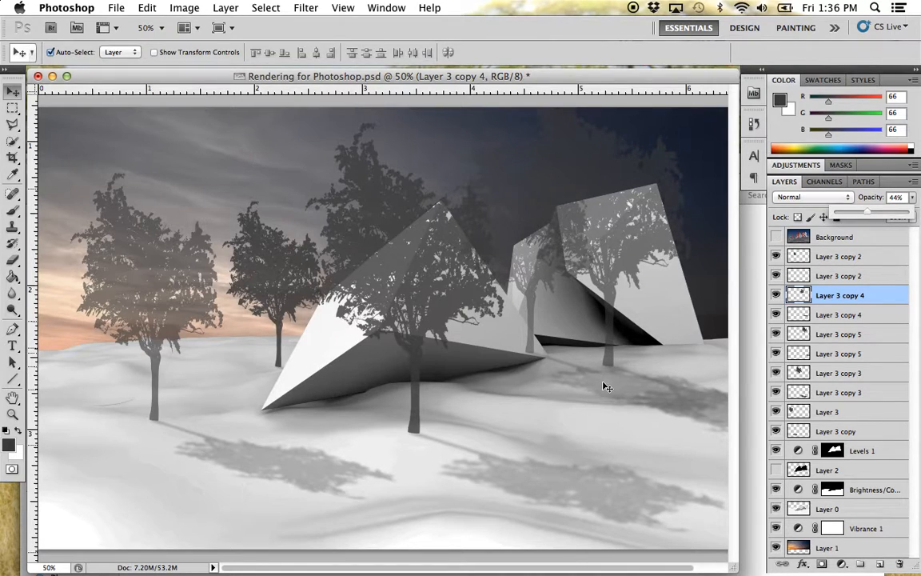
{"action": "left_click_drag", "start_coordinate": [612, 404], "coordinate": [677, 504]}
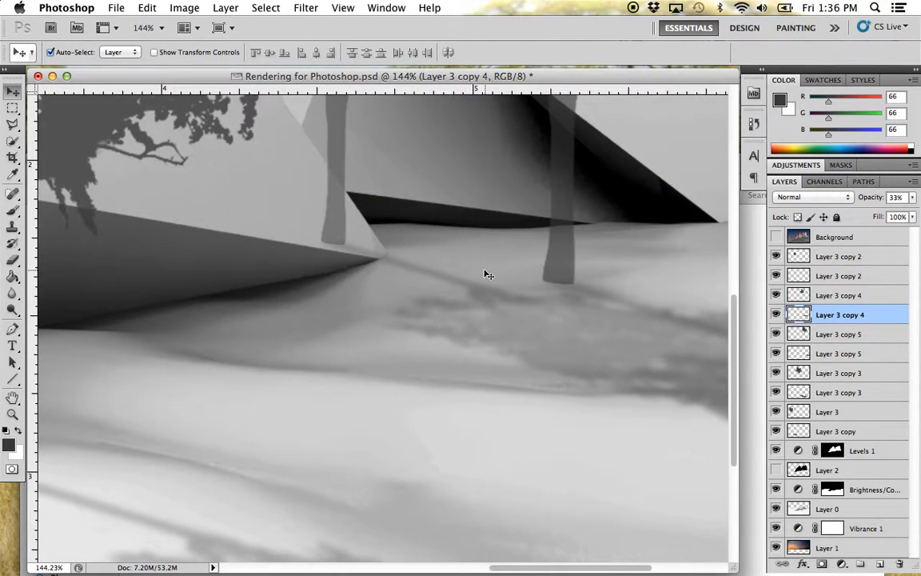
{"action": "key", "text": "BackSpace"}
Delete the part of the small tree's trunk that overlaps the front pyramid, using a Polygonal Lasso selection along the pyramid's edge, and deselect.
{"action": "left_click_drag", "start_coordinate": [358, 198], "coordinate": [395, 277]}
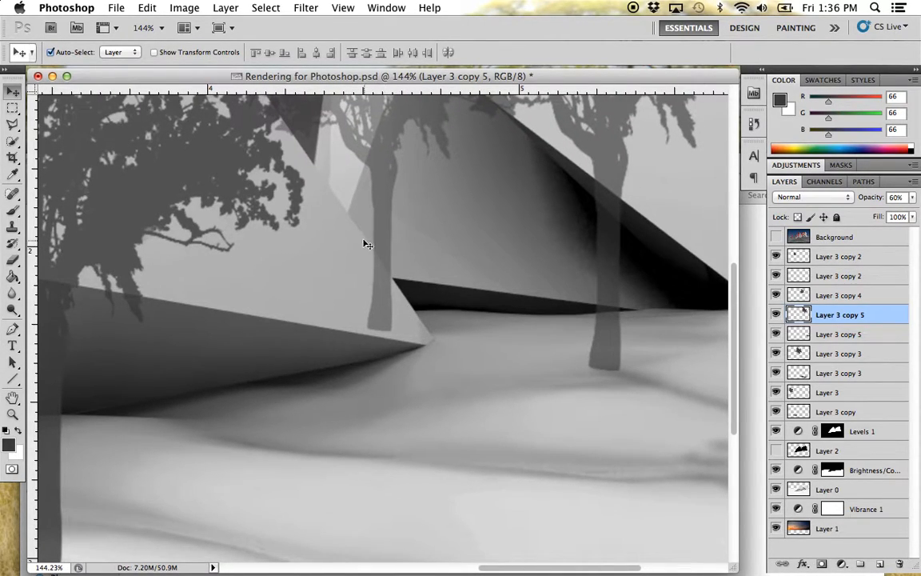
{"action": "left_click", "coordinate": [388, 302], "text": "super"}
{"action": "left_click", "coordinate": [387, 285], "text": "super"}
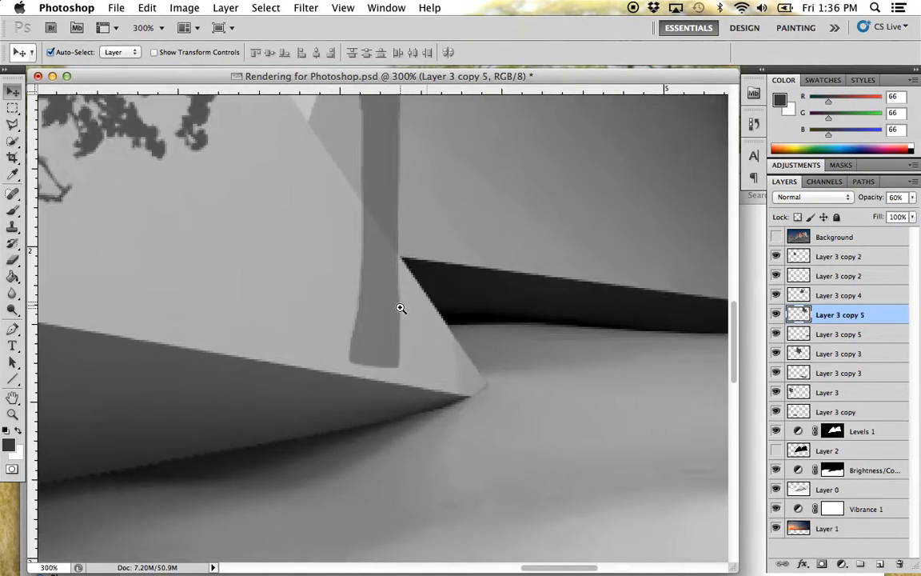
{"action": "left_click", "coordinate": [13, 128]}
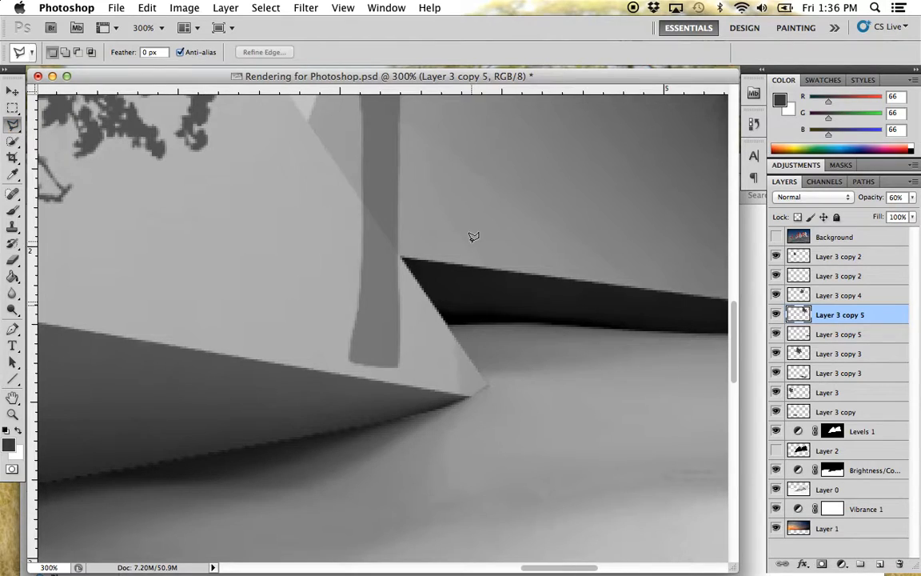
{"action": "left_click", "coordinate": [341, 171]}
{"action": "left_click", "coordinate": [400, 256]}
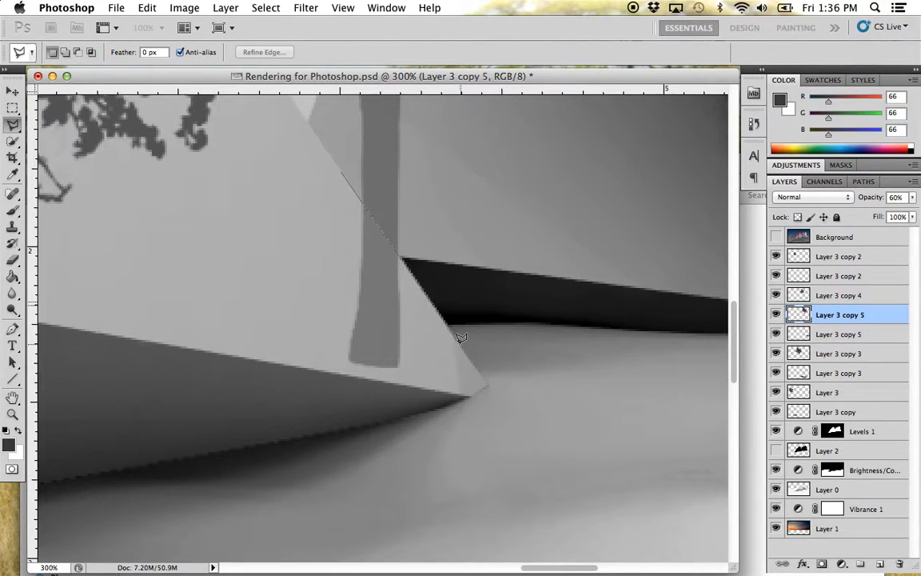
{"action": "left_click", "coordinate": [459, 344]}
{"action": "left_click", "coordinate": [431, 416]}
{"action": "left_click", "coordinate": [323, 424]}
{"action": "left_click", "coordinate": [288, 311]}
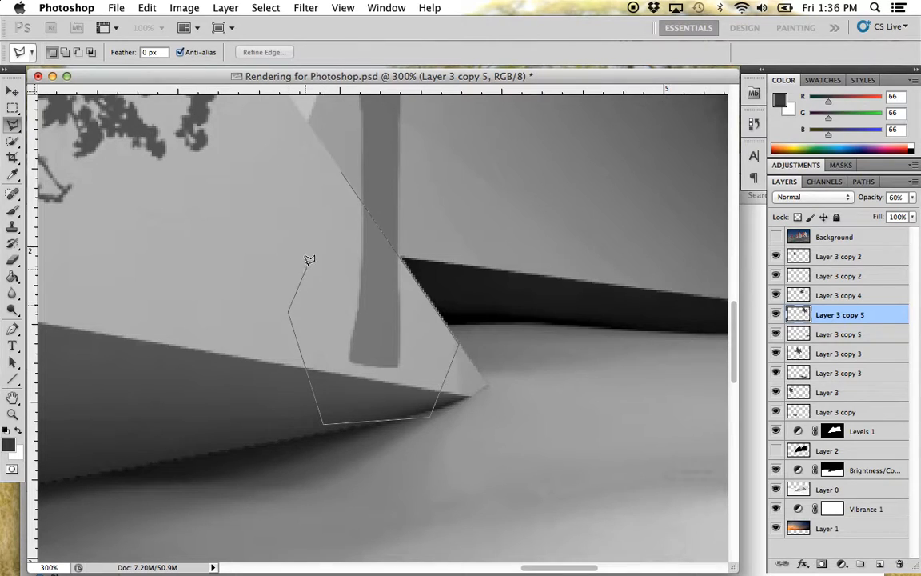
{"action": "left_click", "coordinate": [344, 168]}
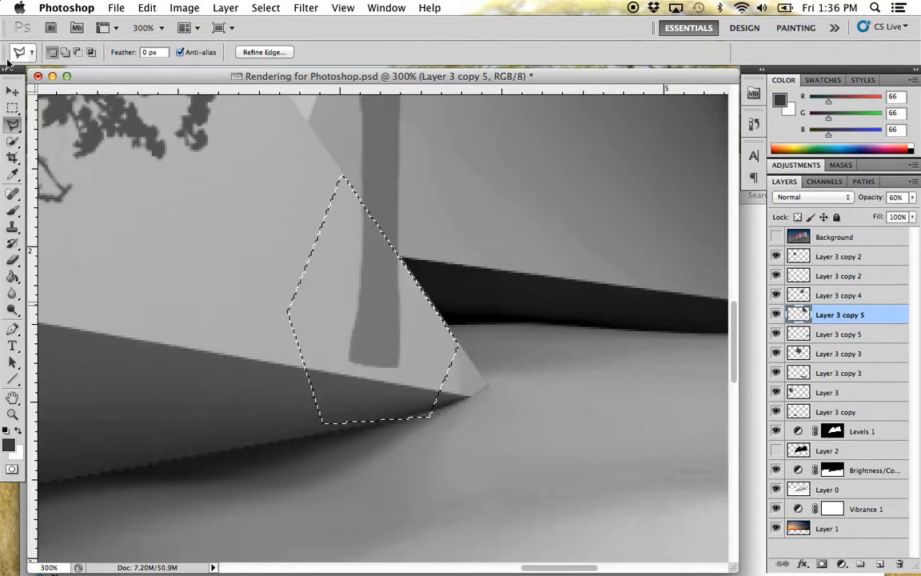
{"action": "left_click", "coordinate": [12, 90]}
{"action": "left_click", "coordinate": [388, 173]}
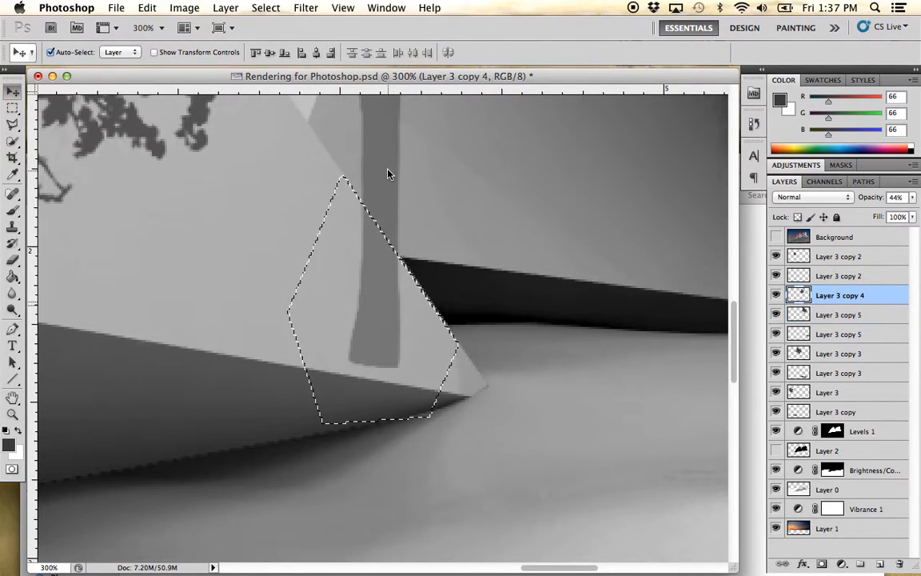
{"action": "key", "text": "Delete"}
{"action": "key", "text": "ctrl+d"}
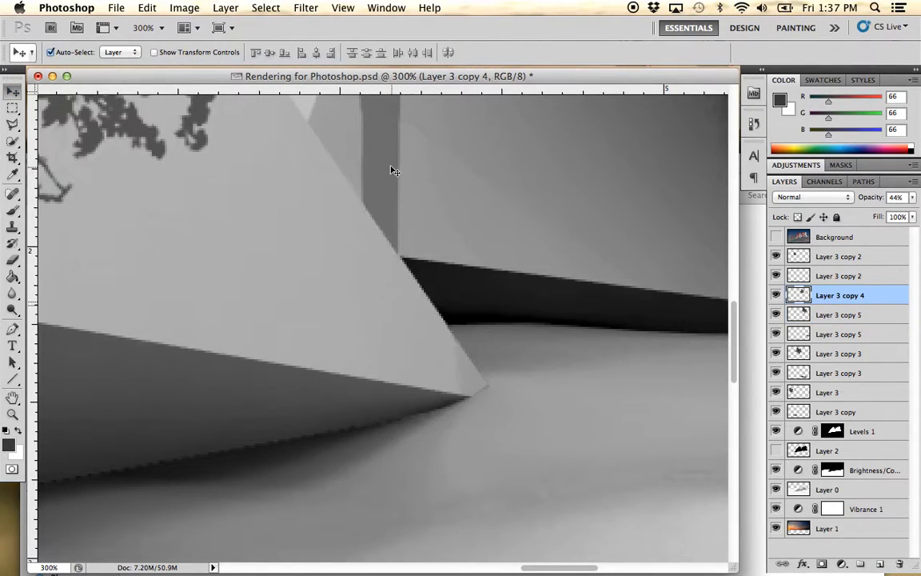
Set the opacity of the large tree in front of the rear pyramid to 81%.
{"action": "left_click", "coordinate": [461, 352], "text": "alt"}
{"action": "left_click", "coordinate": [446, 338], "text": "alt"}
{"action": "left_click", "coordinate": [444, 336], "text": "alt"}
{"action": "left_click_drag", "start_coordinate": [543, 356], "coordinate": [439, 386]}
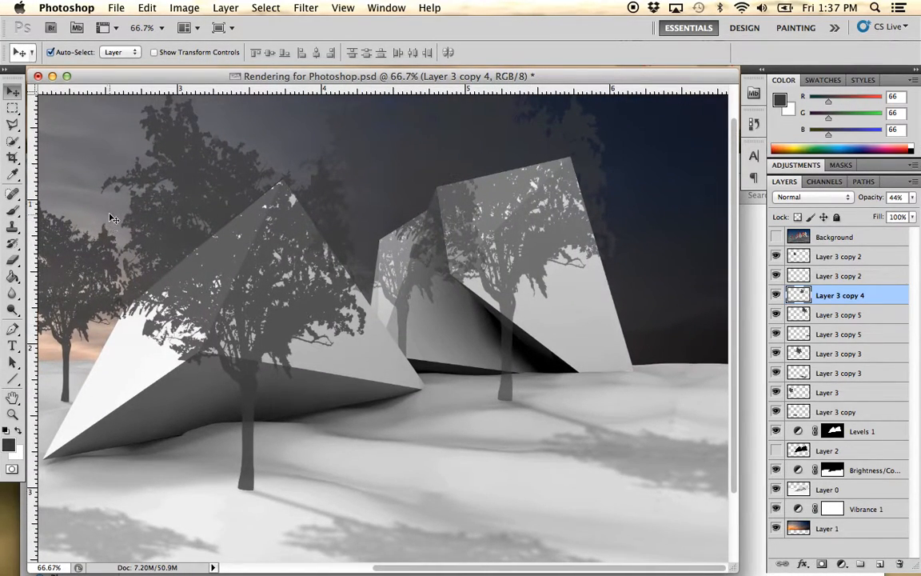
{"action": "left_click", "coordinate": [530, 272]}
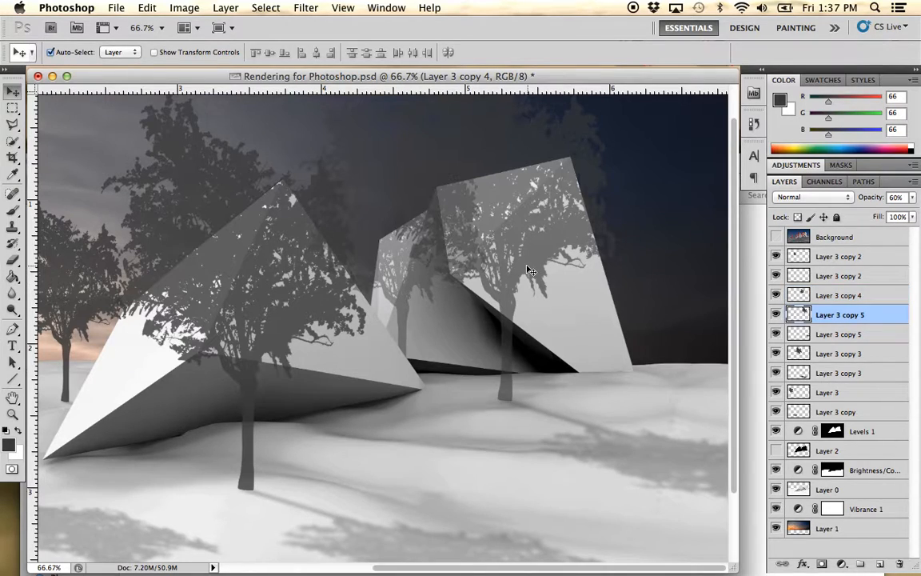
{"action": "left_click", "coordinate": [913, 198]}
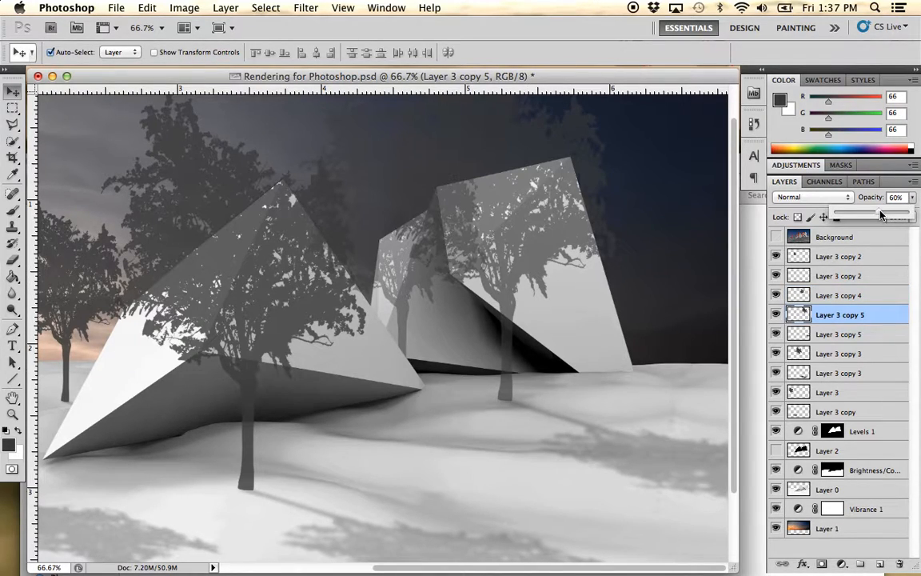
{"action": "left_click_drag", "start_coordinate": [881, 214], "coordinate": [892, 214]}
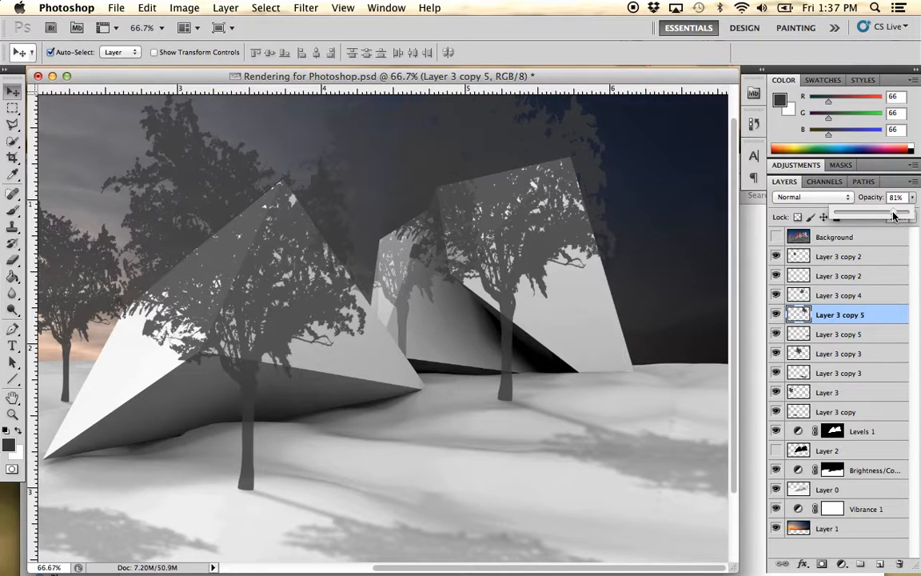
Create a layer group and name it Trees.
{"action": "left_click", "coordinate": [385, 416], "text": "alt"}
{"action": "left_click", "coordinate": [422, 397], "text": "alt"}
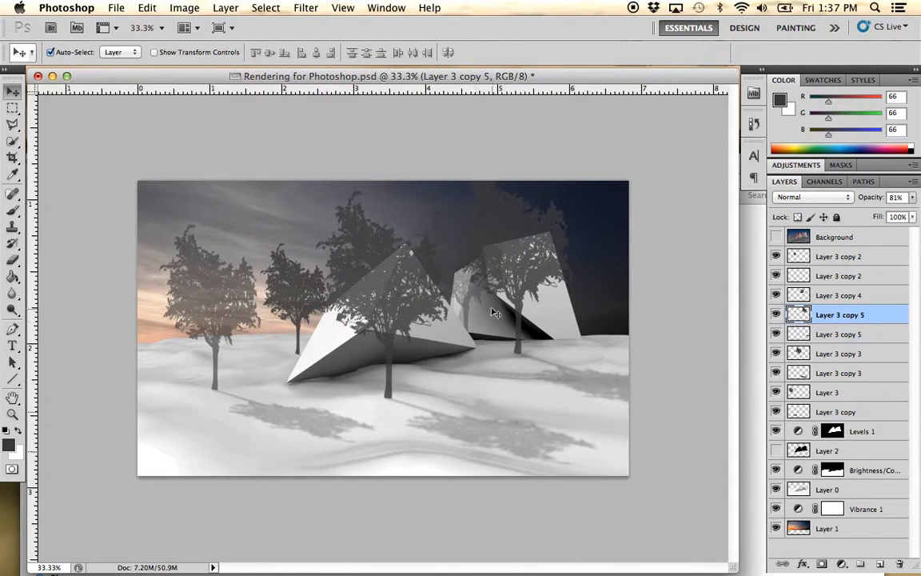
{"action": "key", "text": "super+space"}
{"action": "left_click", "coordinate": [436, 366], "text": "super"}
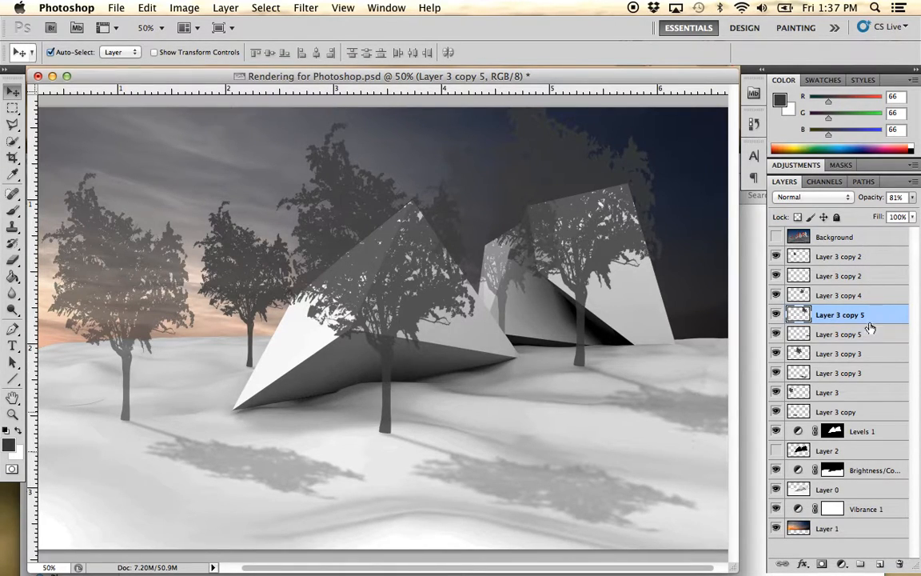
{"action": "left_click", "coordinate": [776, 412]}
{"action": "left_click", "coordinate": [777, 413]}
{"action": "key", "text": "super+g"}
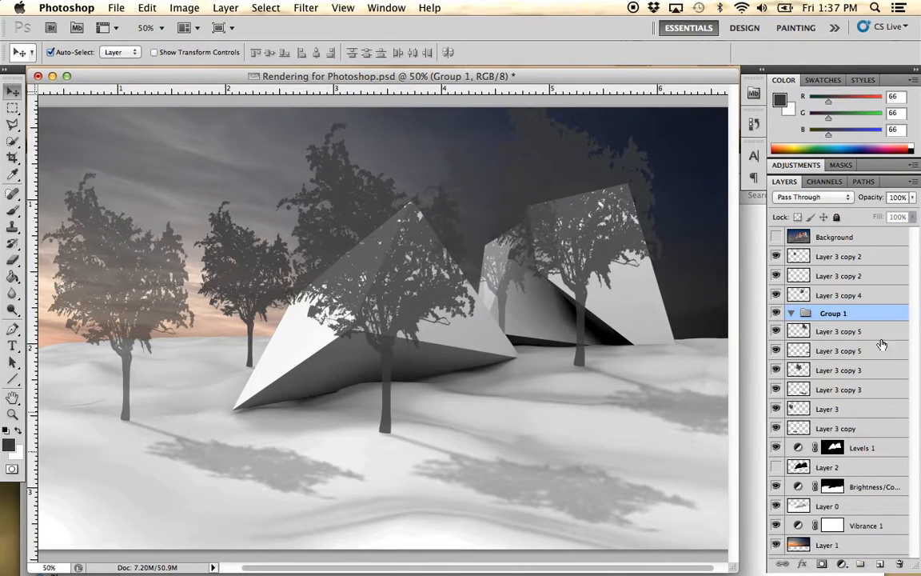
{"action": "double_click", "coordinate": [839, 315]}
Move the Trees group above all tree and shadow layers in the layer order.
{"action": "left_click", "coordinate": [838, 257]}
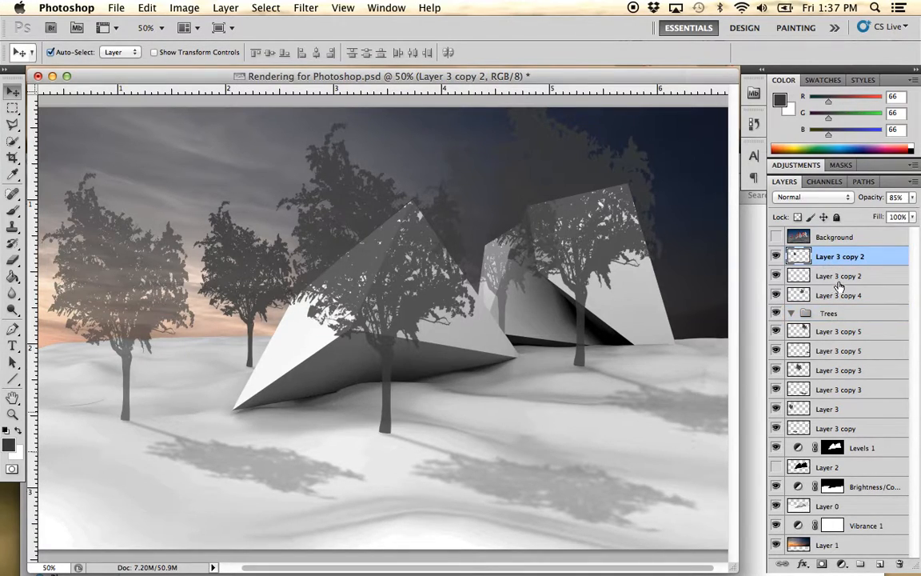
{"action": "left_click", "coordinate": [836, 296], "text": "shift"}
{"action": "left_click", "coordinate": [836, 330], "text": "shift"}
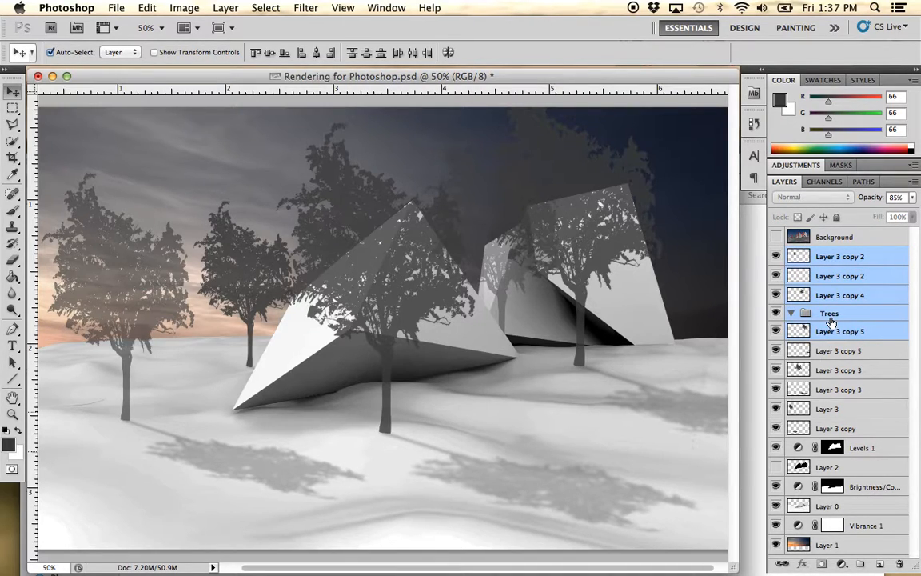
{"action": "left_click", "coordinate": [836, 295]}
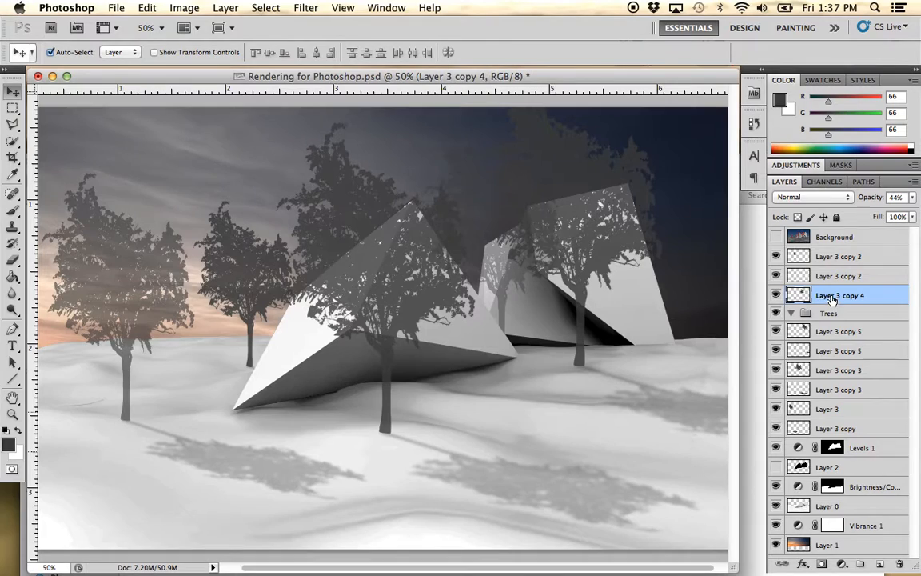
{"action": "left_click", "coordinate": [850, 324]}
{"action": "left_click_drag", "start_coordinate": [853, 318], "coordinate": [848, 245]}
Put all tree and shadow layers, from Layer 3 copy 2 down to Layer 3 copy, into the Trees group and collapse it.
{"action": "left_click", "coordinate": [849, 276]}
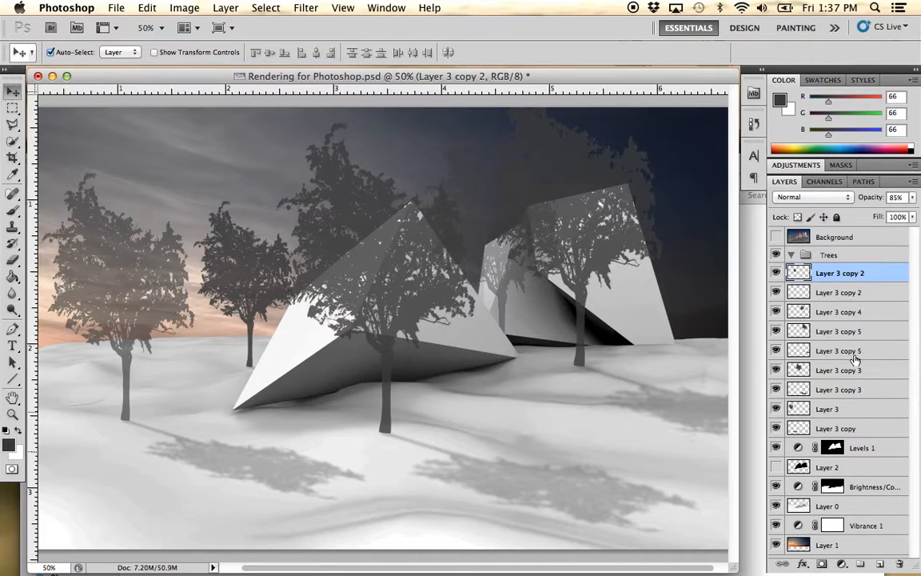
{"action": "left_click", "coordinate": [836, 428], "text": "shift"}
{"action": "left_click_drag", "start_coordinate": [858, 292], "coordinate": [806, 256]}
{"action": "left_click", "coordinate": [791, 255]}
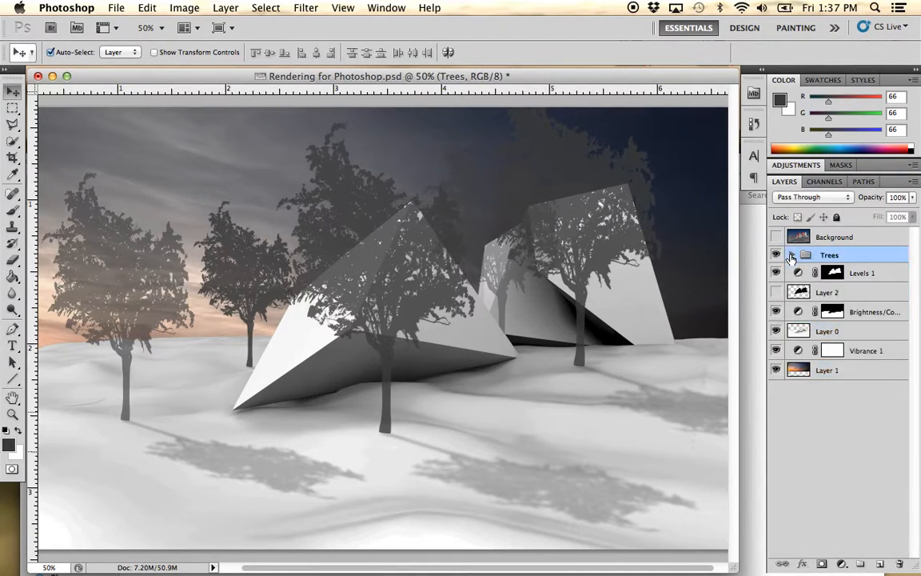
Switch the Trees group off and on to compare the rendering with and without the trees.
{"action": "left_click", "coordinate": [775, 255]}
{"action": "left_click", "coordinate": [776, 256]}
{"action": "left_click", "coordinate": [776, 255]}
{"action": "left_click", "coordinate": [776, 255]}
{"action": "left_click", "coordinate": [390, 367], "text": "alt"}
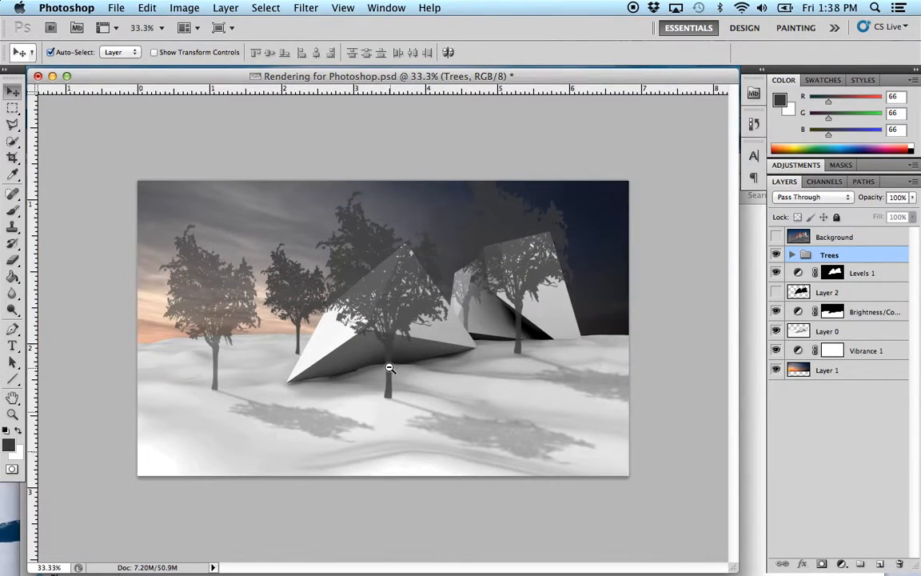
{"action": "left_click_drag", "start_coordinate": [389, 367], "coordinate": [400, 380]}
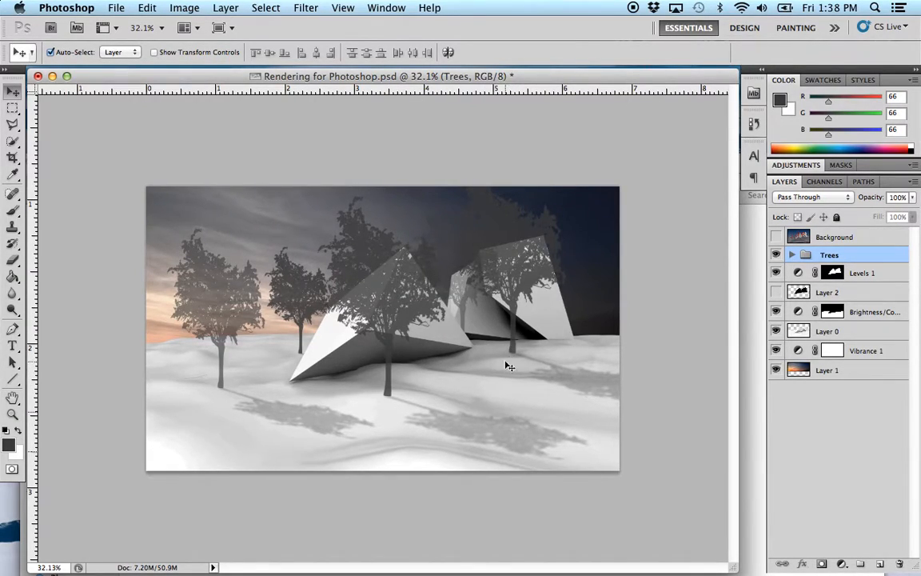
Switch to Finder and open immediateentourage.png from the Individual Files folder in Photoshop.
{"action": "left_click_drag", "start_coordinate": [541, 78], "coordinate": [533, 408]}
{"action": "key", "text": "super+h"}
{"action": "left_click_drag", "start_coordinate": [181, 197], "coordinate": [179, 89]}
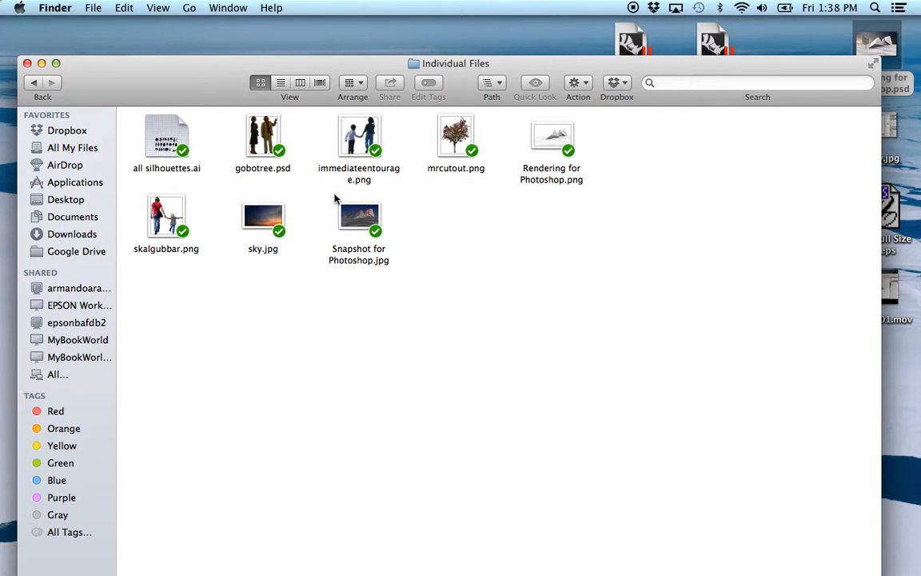
{"action": "left_click", "coordinate": [325, 170]}
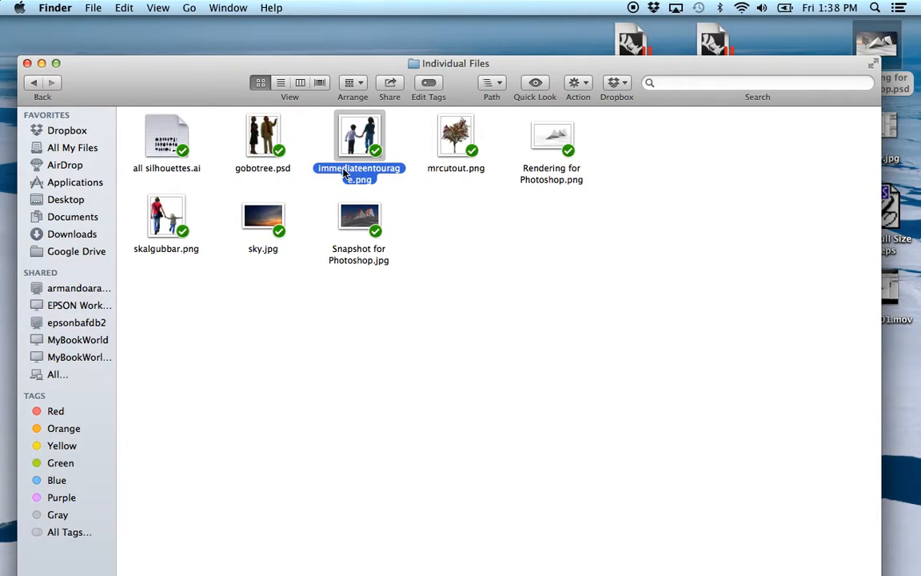
{"action": "left_click_drag", "start_coordinate": [354, 136], "coordinate": [444, 544]}
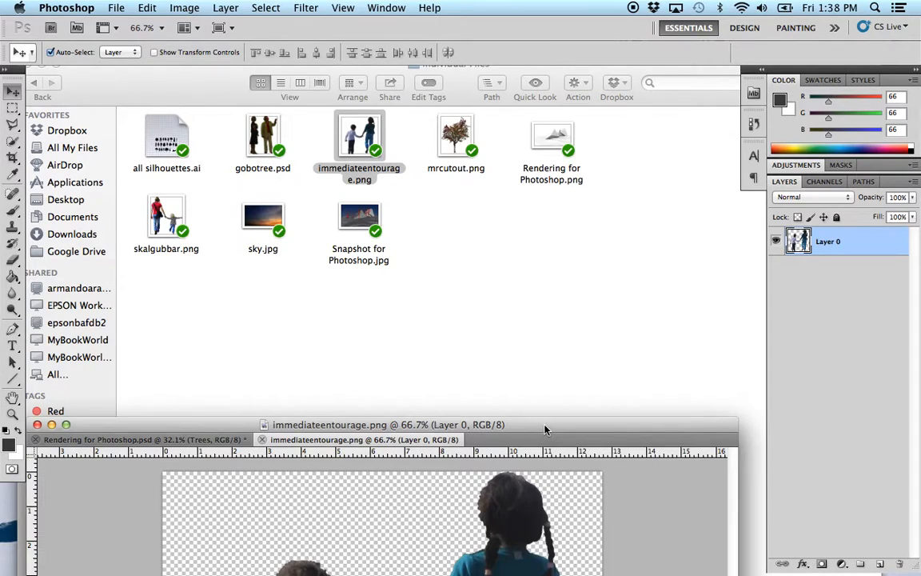
Bring the two children from immediateentourage.png into Rendering for Photoshop.psd as a layer above the Trees group, and close the source image.
{"action": "left_click_drag", "start_coordinate": [544, 430], "coordinate": [586, 171]}
{"action": "left_click_drag", "start_coordinate": [535, 378], "coordinate": [535, 496]}
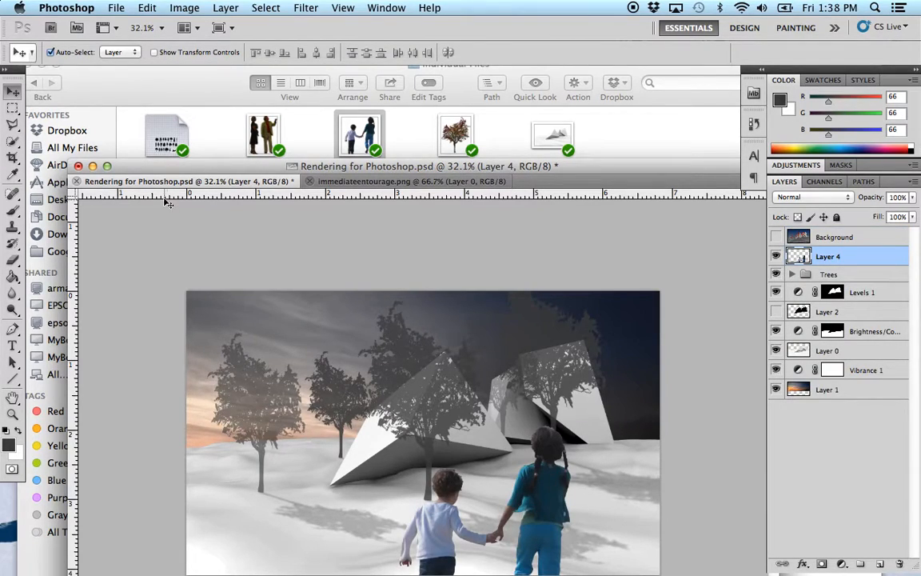
{"action": "left_click", "coordinate": [106, 165]}
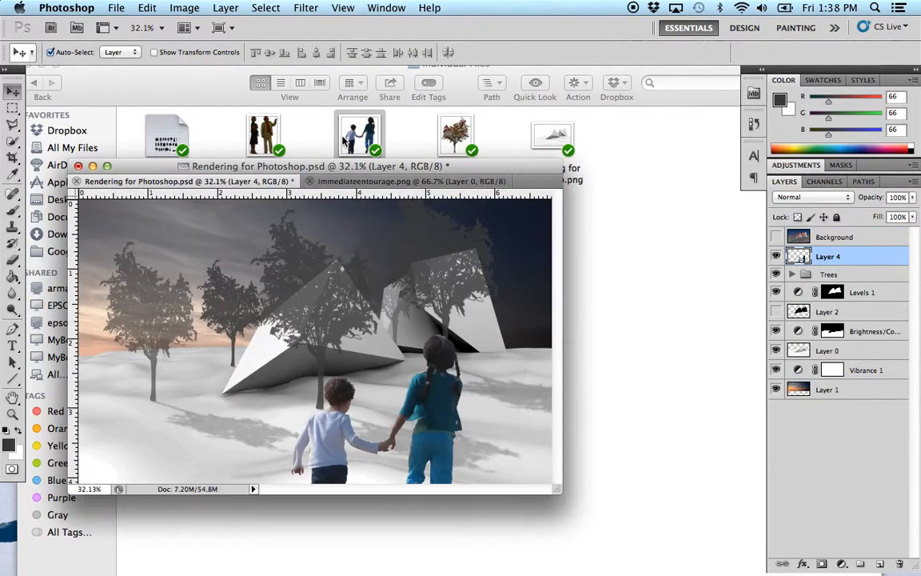
{"action": "left_click", "coordinate": [312, 182]}
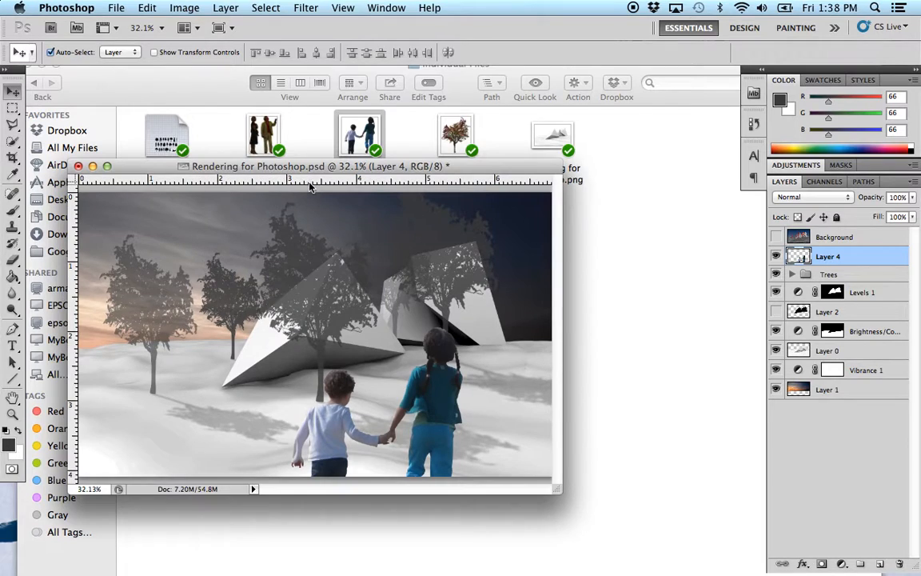
Scale the two children to about 36% with Free Transform and place them on the ground before the rear pyramid.
{"action": "left_click_drag", "start_coordinate": [274, 168], "coordinate": [229, 76]}
{"action": "left_click_drag", "start_coordinate": [514, 407], "coordinate": [674, 551]}
{"action": "left_click_drag", "start_coordinate": [474, 411], "coordinate": [503, 377]}
{"action": "key", "text": "super+t"}
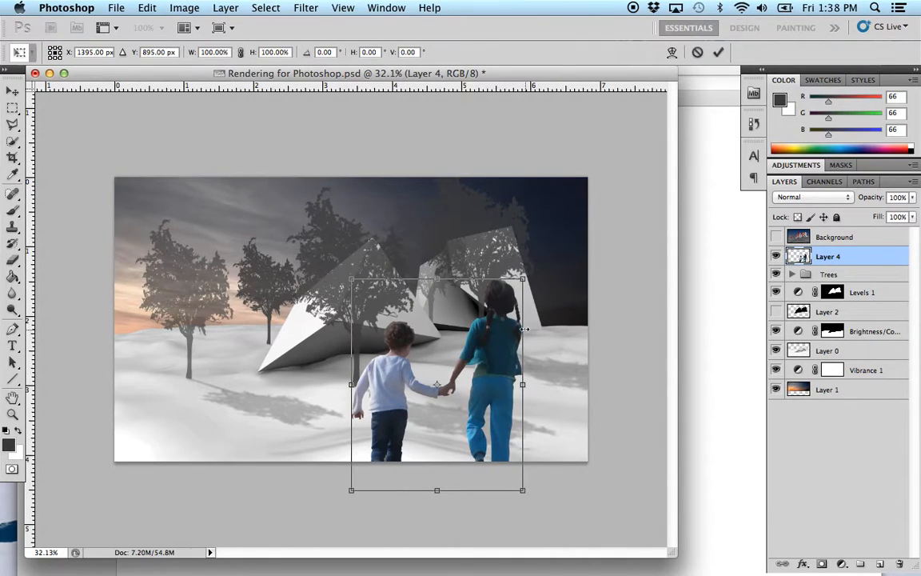
{"action": "left_click_drag", "start_coordinate": [519, 489], "coordinate": [497, 352]}
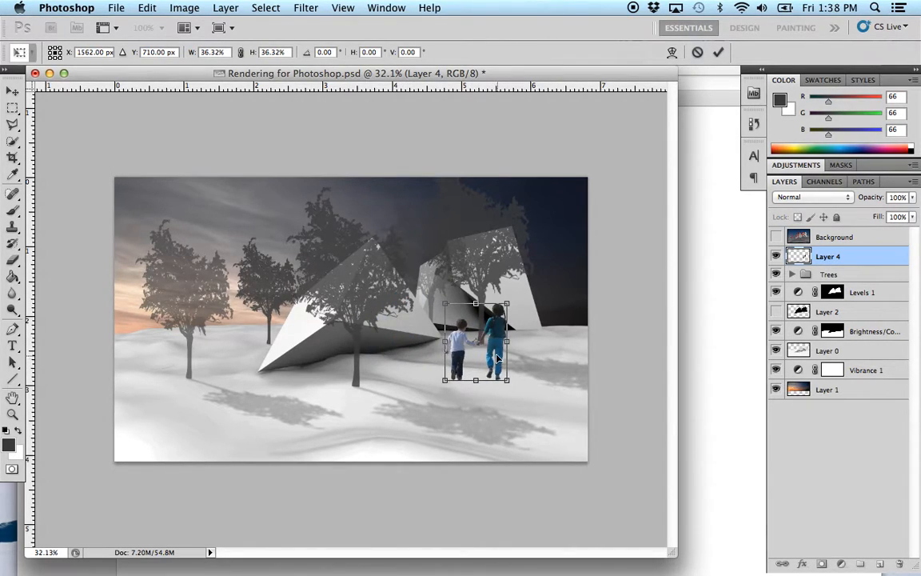
{"action": "right_click", "coordinate": [498, 352]}
{"action": "left_click", "coordinate": [556, 551]}
{"action": "right_click", "coordinate": [497, 360]}
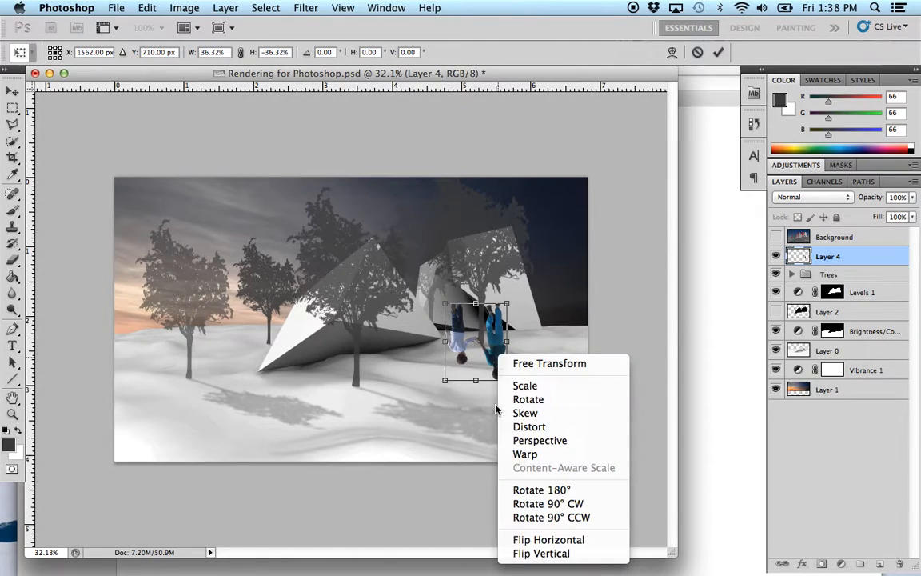
{"action": "left_click", "coordinate": [556, 551]}
Flip the two children horizontally and scale them to about 26%, placing them on the snow before the rear pyramid's near right edge.
{"action": "right_click", "coordinate": [498, 361]}
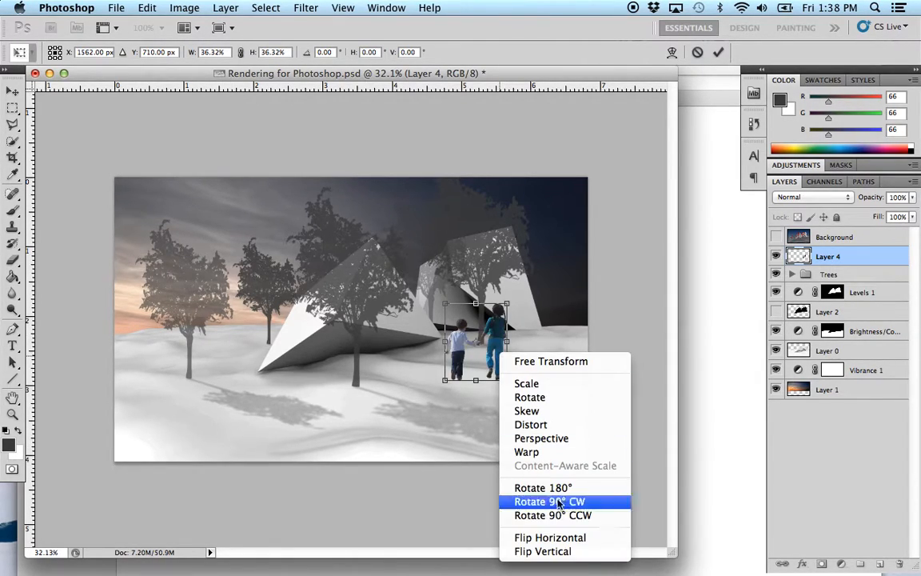
{"action": "left_click", "coordinate": [556, 540]}
{"action": "left_click", "coordinate": [517, 377], "text": "super"}
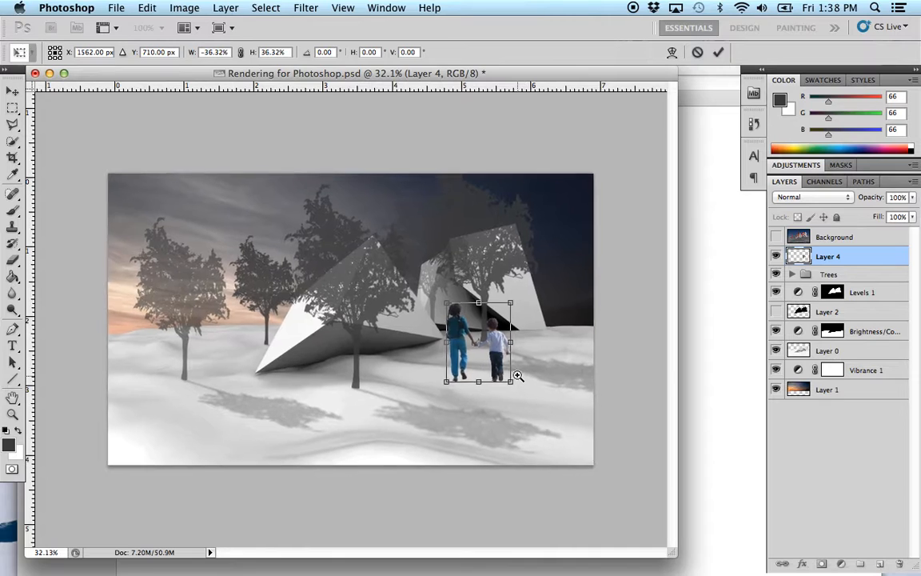
{"action": "left_click", "coordinate": [517, 375], "text": "super"}
{"action": "left_click", "coordinate": [520, 380], "text": "super"}
{"action": "left_click_drag", "start_coordinate": [571, 407], "coordinate": [347, 328]}
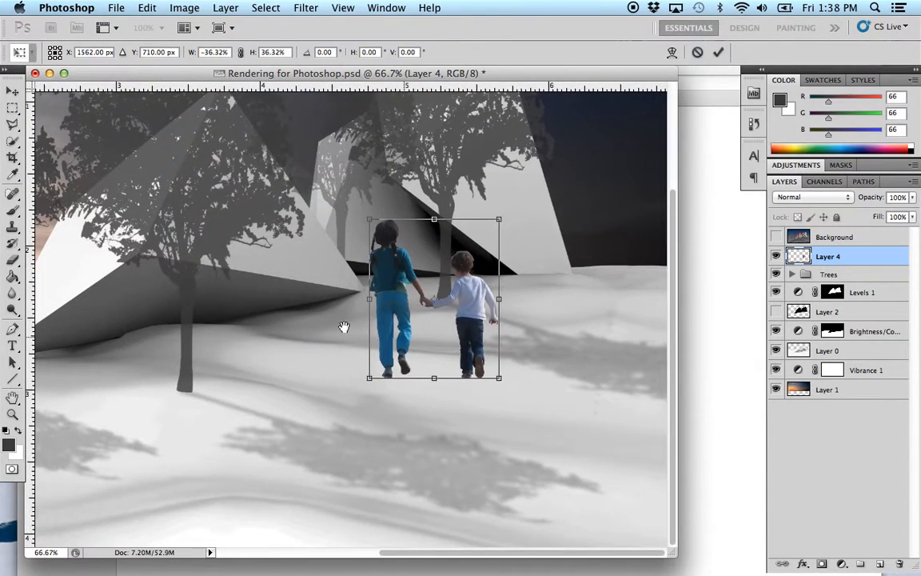
{"action": "left_click_drag", "start_coordinate": [472, 326], "coordinate": [569, 327]}
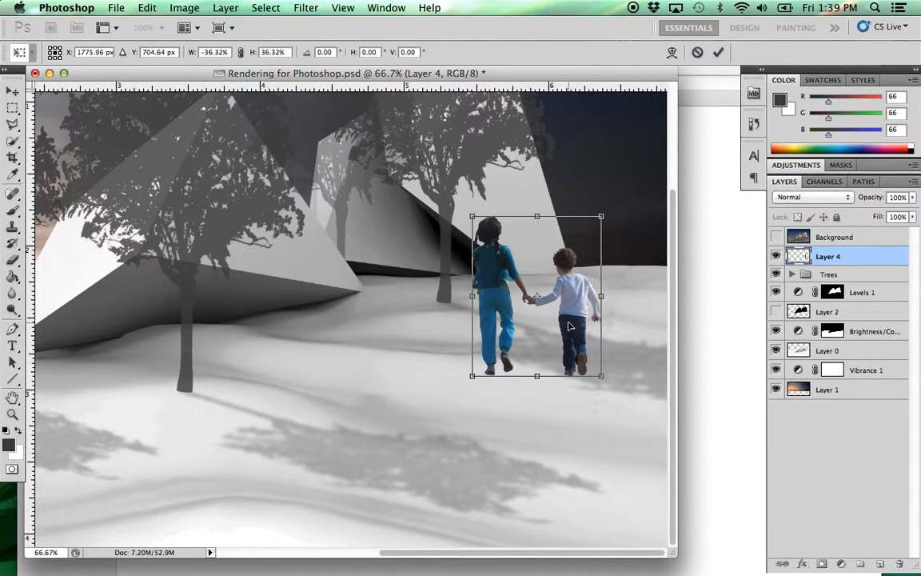
{"action": "left_click_drag", "start_coordinate": [602, 217], "coordinate": [564, 263]}
{"action": "mouse_move", "coordinate": [554, 309]}
{"action": "left_mouse_down"}
{"action": "mouse_move", "coordinate": [552, 298]}
{"action": "mouse_move", "coordinate": [543, 311]}
{"action": "left_mouse_up"}
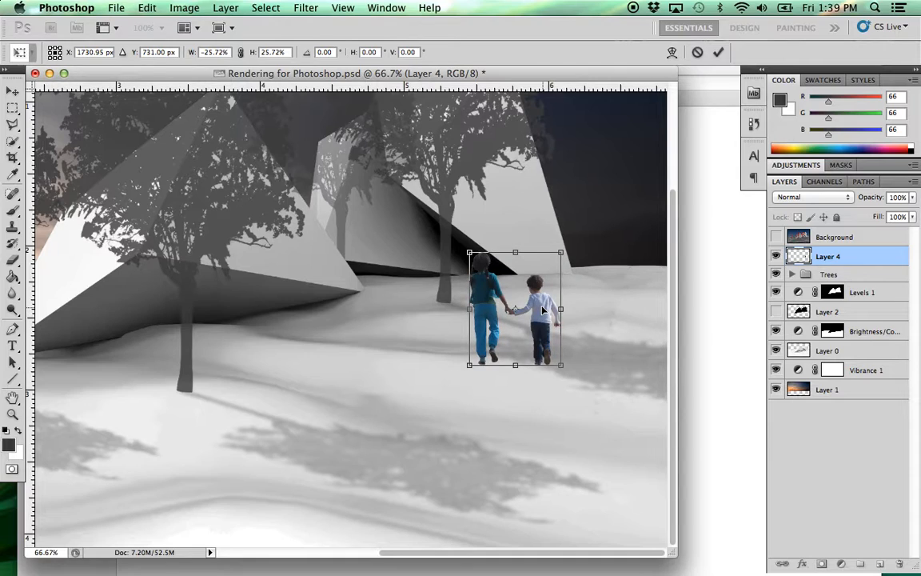
{"action": "key", "text": "Return"}
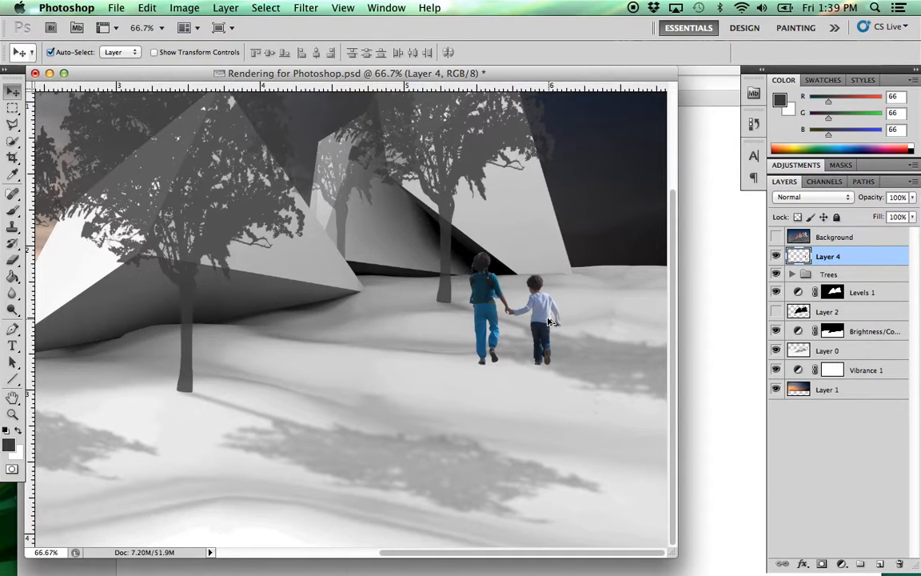
Duplicate the two children beside the originals and fill the copy's silhouette with solid dark grey.
{"action": "left_click_drag", "start_coordinate": [547, 320], "coordinate": [419, 346]}
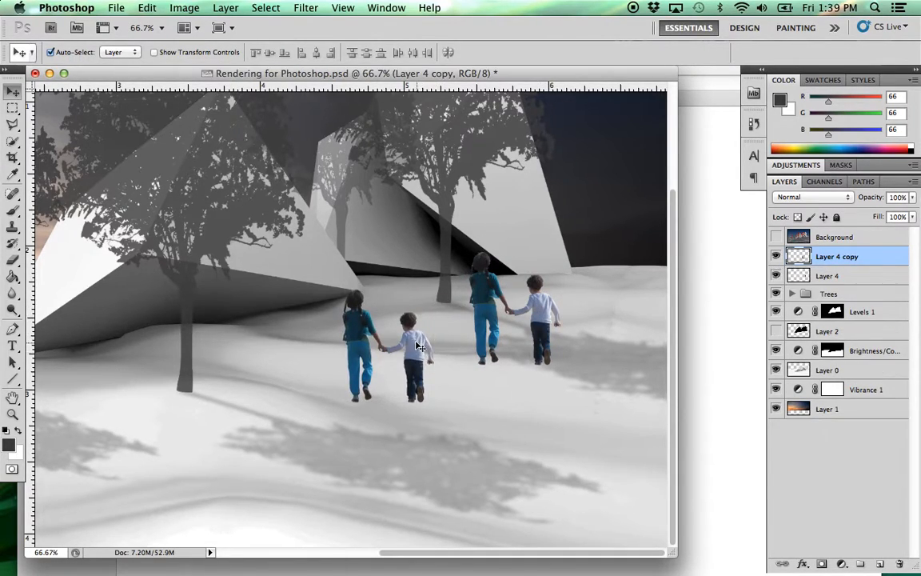
{"action": "left_click", "coordinate": [800, 258], "text": "super"}
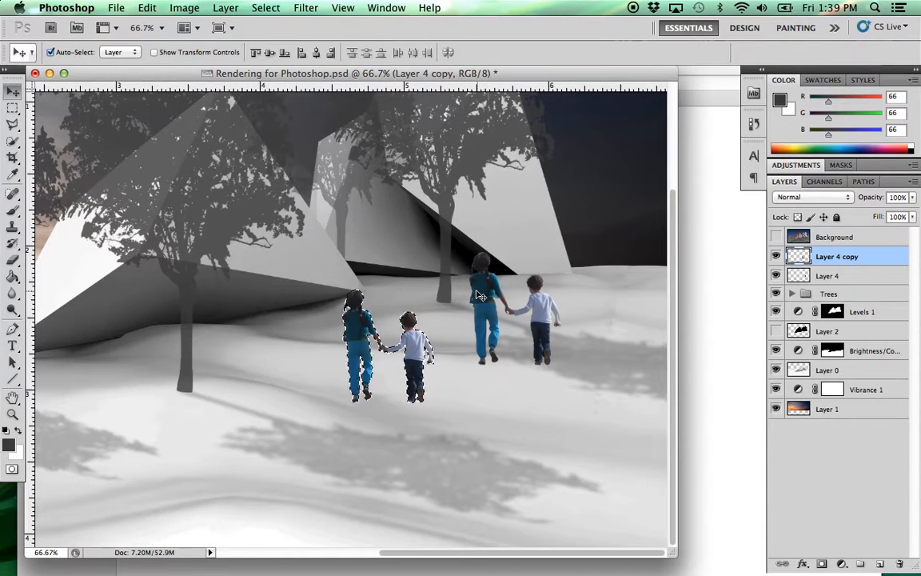
{"action": "key", "text": "Delete"}
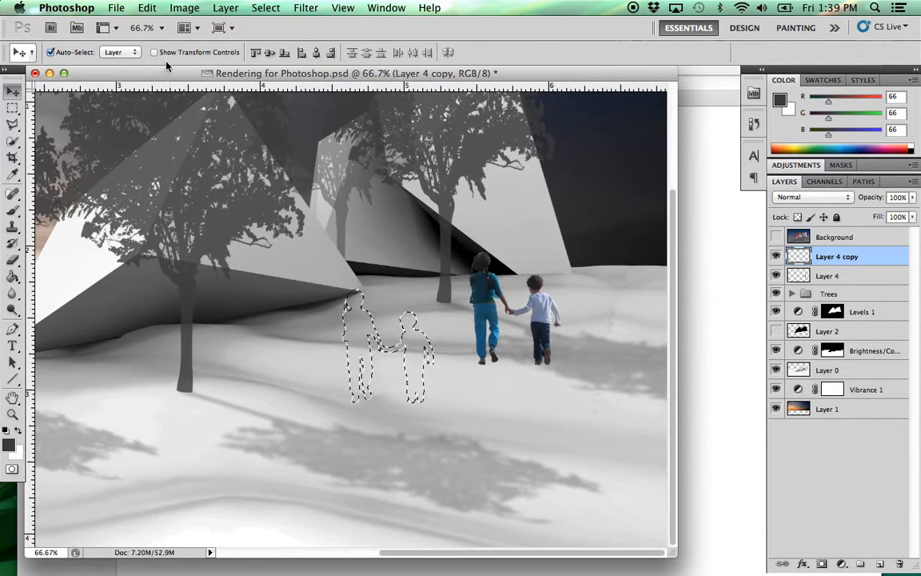
{"action": "left_click", "coordinate": [147, 7]}
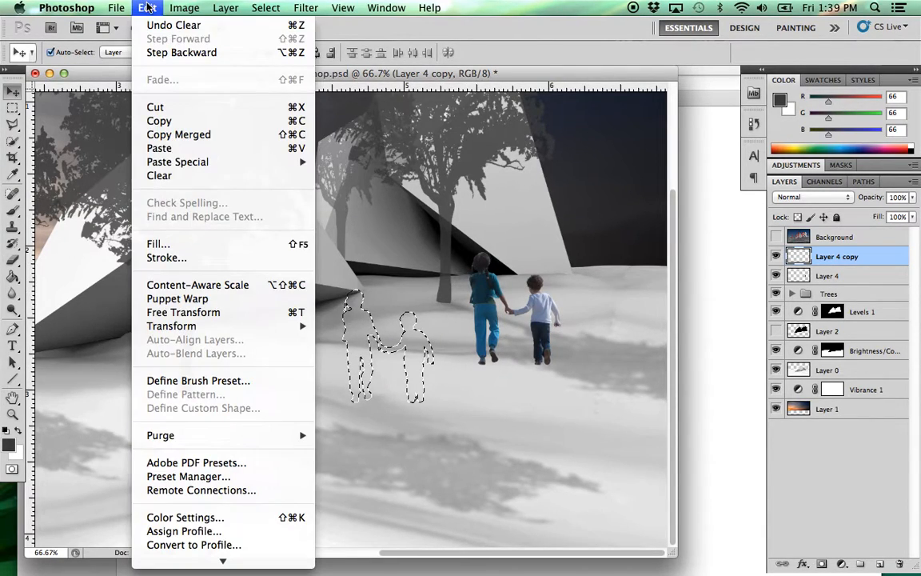
{"action": "left_click", "coordinate": [212, 244]}
{"action": "left_click", "coordinate": [608, 175]}
{"action": "key", "text": "super+d"}
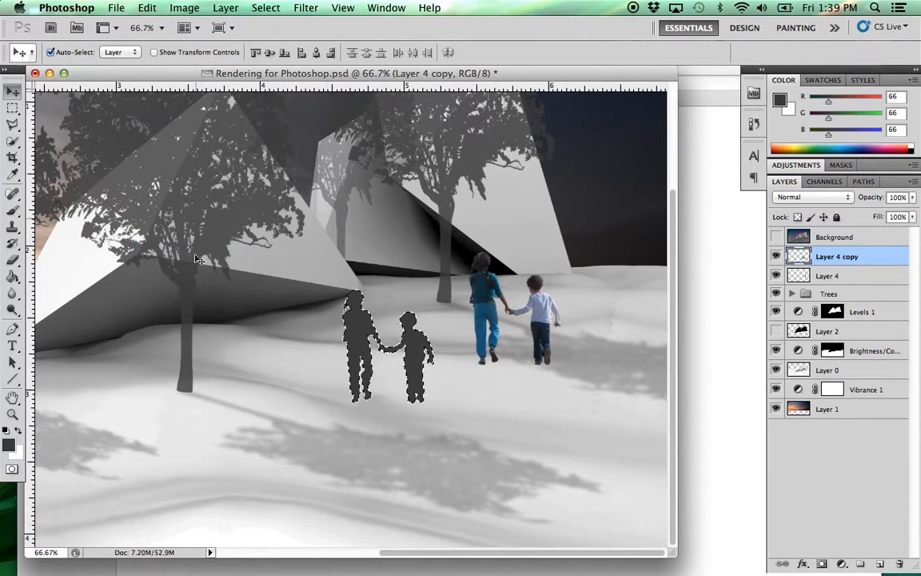
{"action": "key", "text": "super+d"}
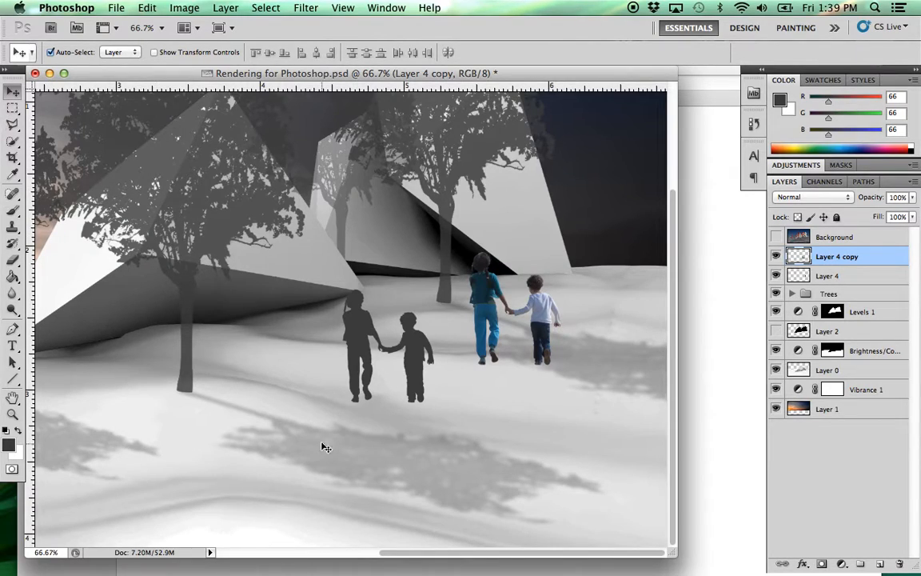
Move the dark silhouette next to the children's feet and skew its top about 40° to the right.
{"action": "left_click_drag", "start_coordinate": [420, 356], "coordinate": [565, 360]}
{"action": "key", "text": "super+t"}
{"action": "right_click", "coordinate": [565, 357]}
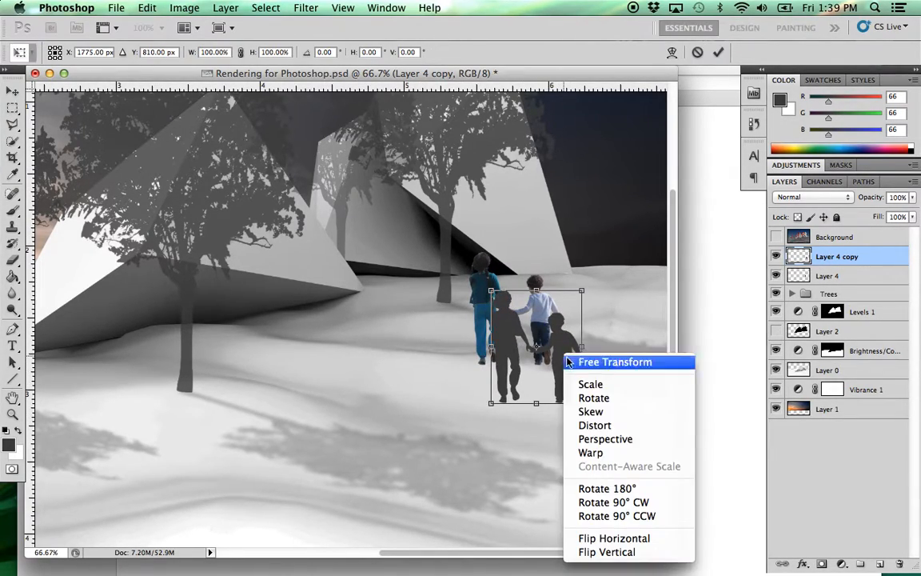
{"action": "left_click", "coordinate": [593, 412]}
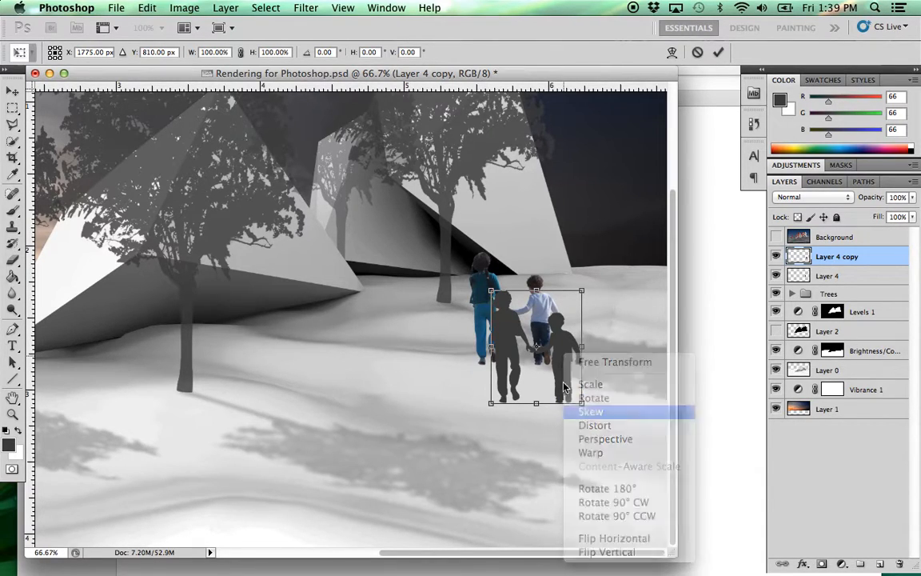
{"action": "left_click_drag", "start_coordinate": [535, 291], "coordinate": [637, 314]}
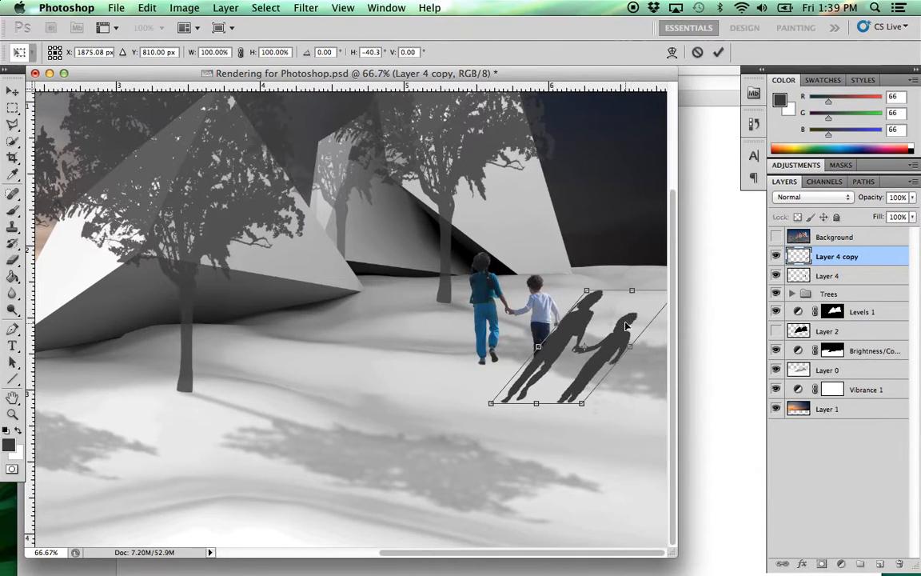
Distort the silhouette into a flat ground shadow running down to the right from the children's feet, at about -34% height.
{"action": "right_click", "coordinate": [628, 329]}
{"action": "left_click", "coordinate": [661, 400]}
{"action": "left_click_drag", "start_coordinate": [632, 294], "coordinate": [658, 462]}
{"action": "left_click_drag", "start_coordinate": [602, 420], "coordinate": [566, 381]}
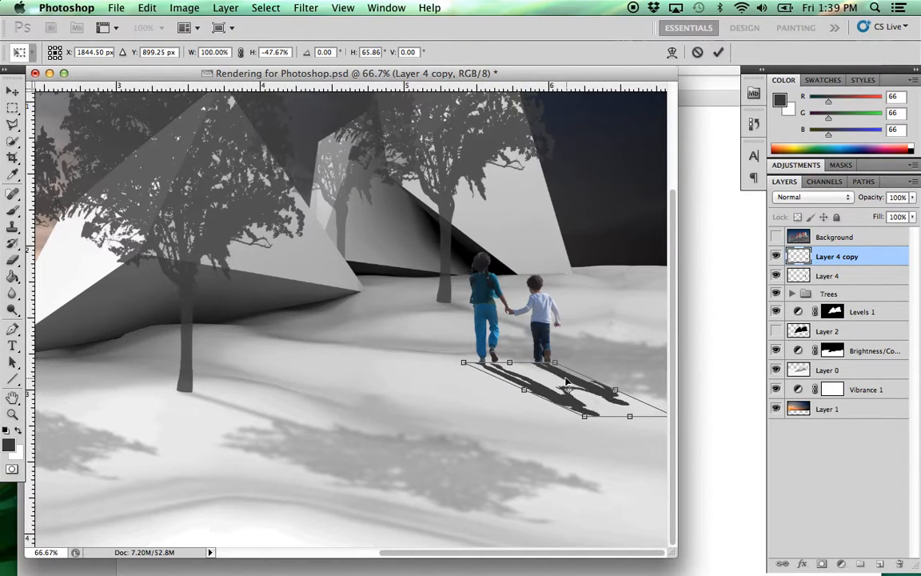
{"action": "left_click_drag", "start_coordinate": [632, 418], "coordinate": [647, 407]}
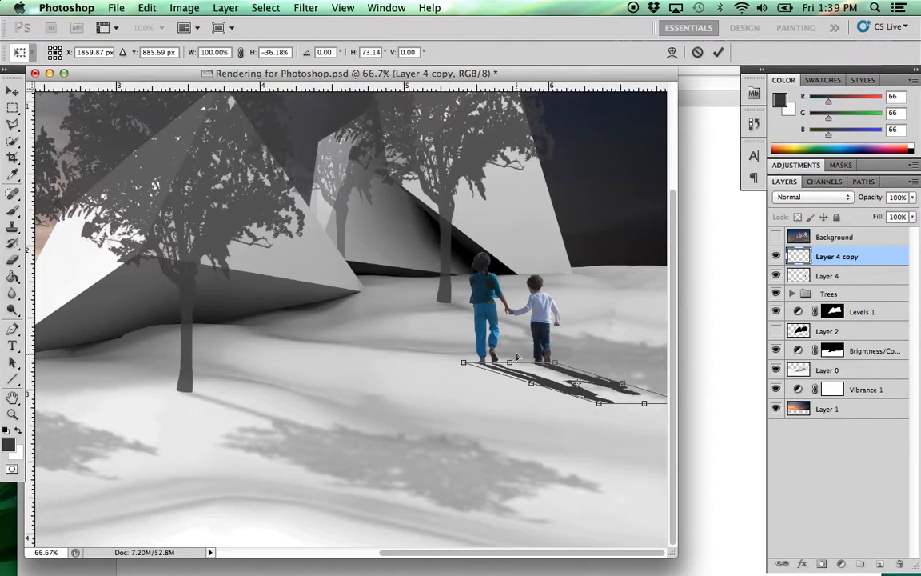
{"action": "left_click_drag", "start_coordinate": [644, 406], "coordinate": [649, 404]}
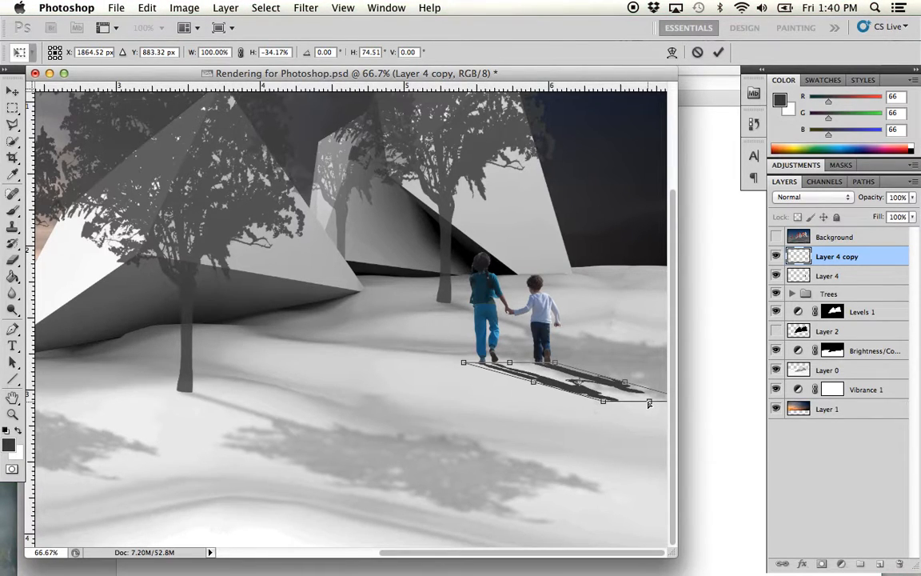
{"action": "key", "text": "Return"}
Lower the children's shadow to 45% opacity and soften it by repeating the last Gaussian Blur.
{"action": "left_click", "coordinate": [912, 196]}
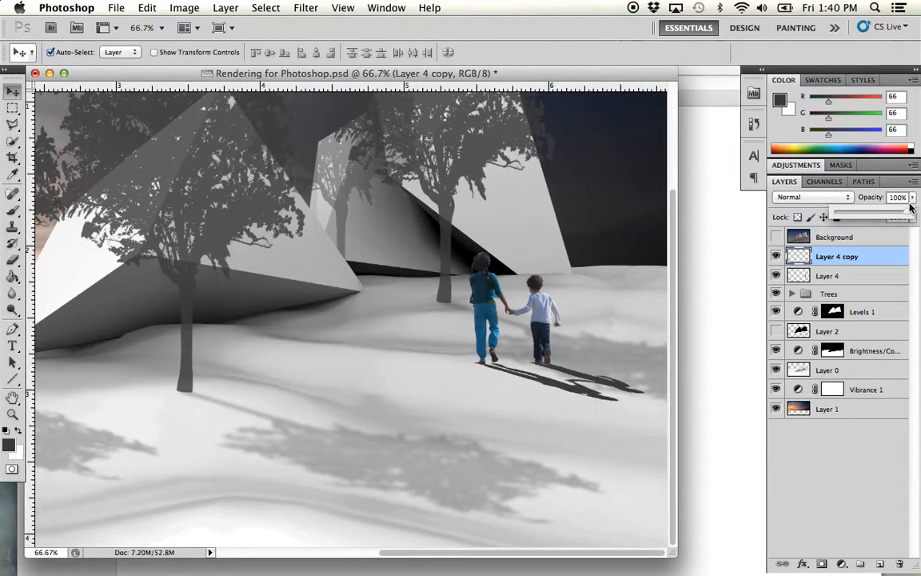
{"action": "left_click_drag", "start_coordinate": [910, 212], "coordinate": [871, 216]}
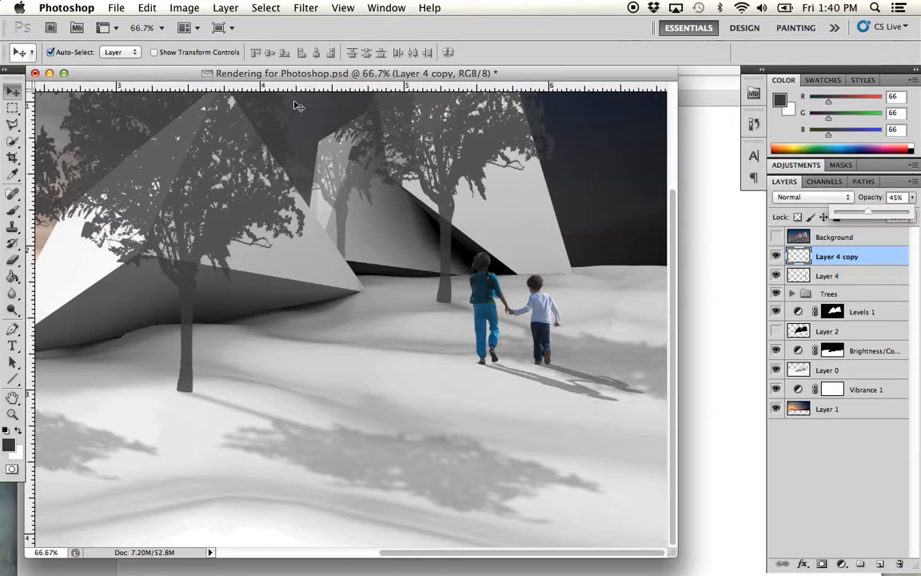
{"action": "left_click", "coordinate": [306, 8]}
{"action": "mouse_move", "coordinate": [332, 162]}
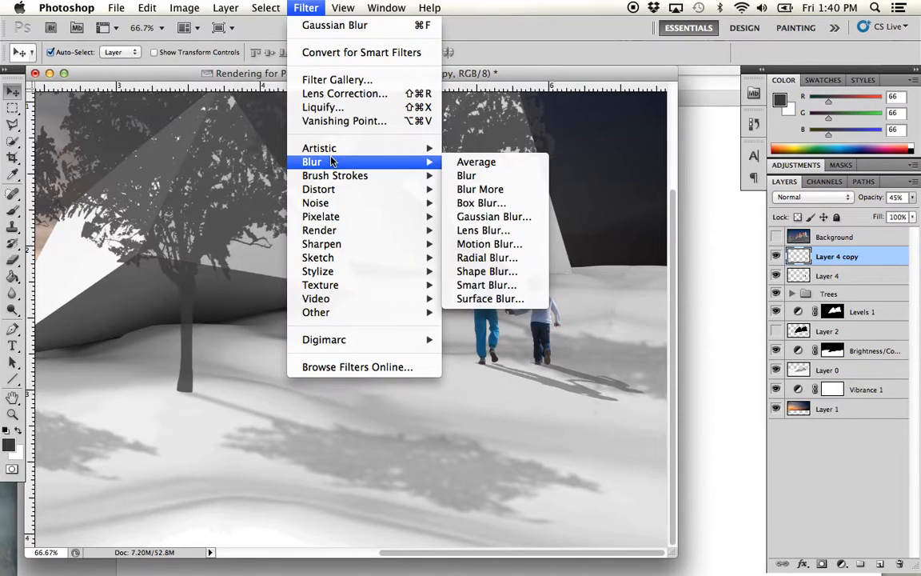
{"action": "left_click", "coordinate": [360, 26]}
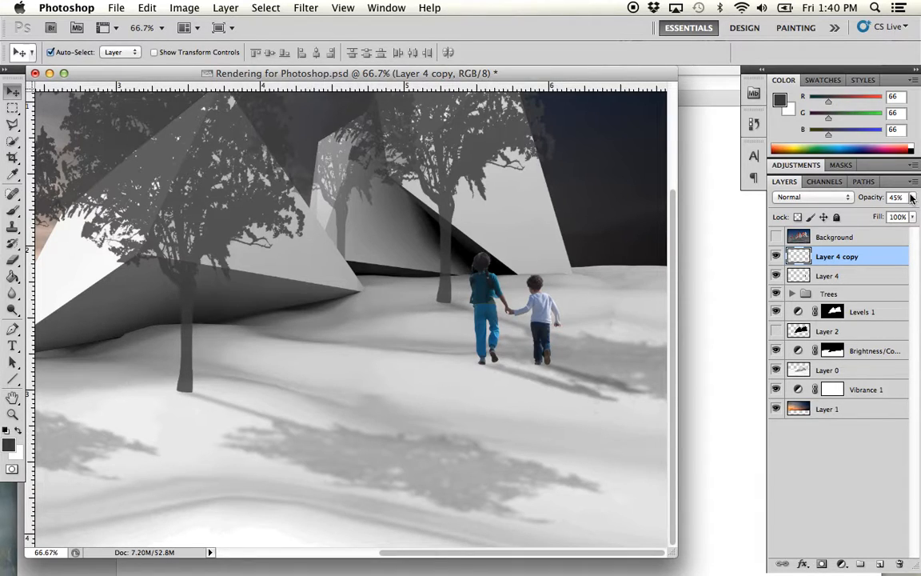
Check the opacity of the foreground tree shadow and lower the children's shadow opacity slightly to match it.
{"action": "left_click", "coordinate": [480, 477]}
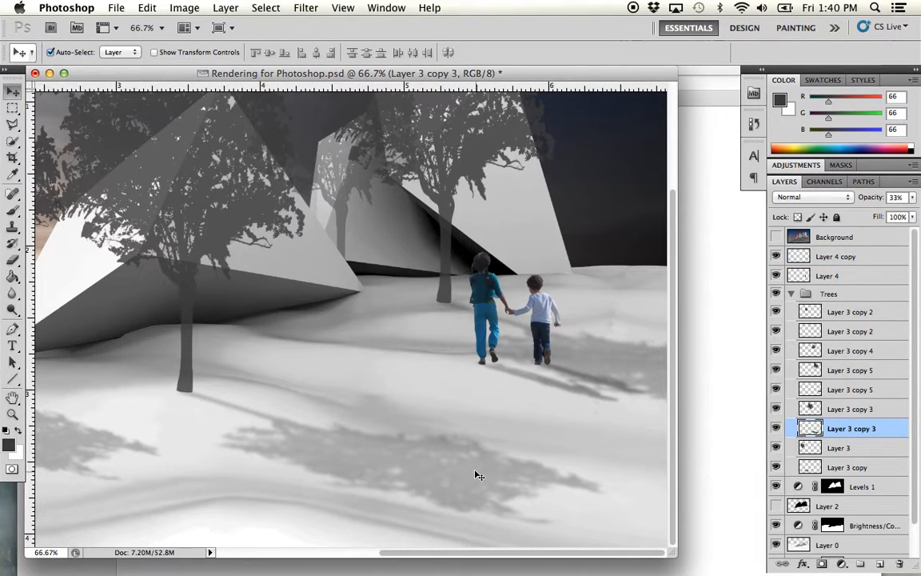
{"action": "left_click", "coordinate": [580, 388]}
{"action": "left_click", "coordinate": [913, 198]}
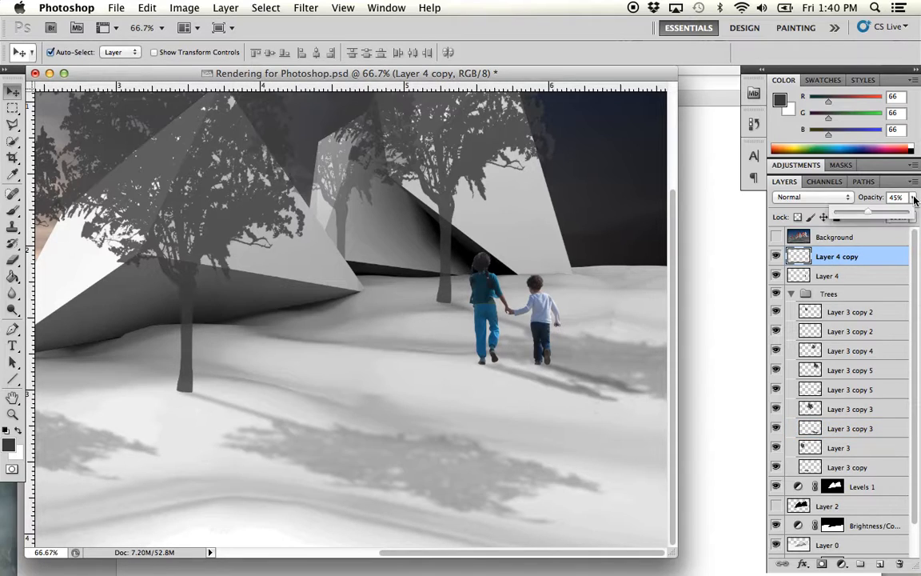
{"action": "left_click_drag", "start_coordinate": [868, 213], "coordinate": [860, 214]}
{"action": "left_click", "coordinate": [325, 365]}
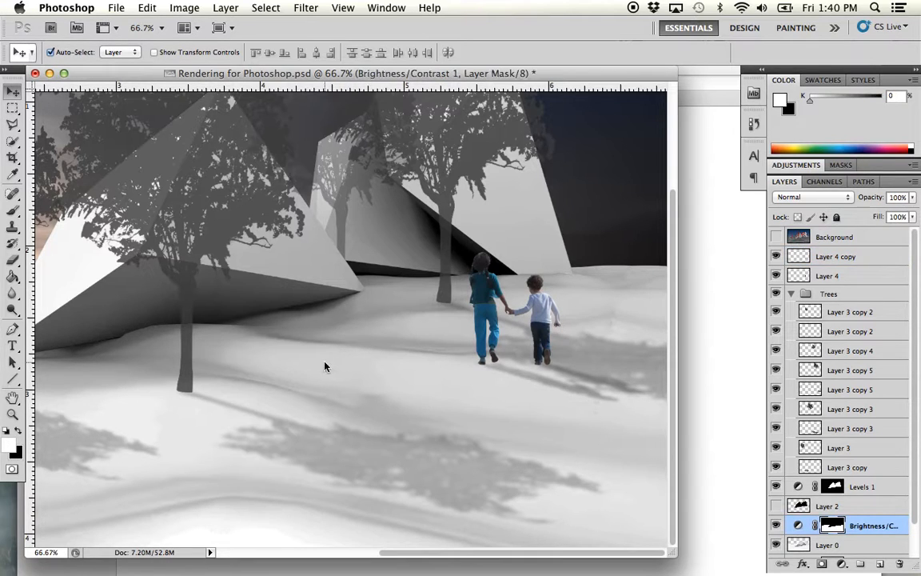
{"action": "left_click", "coordinate": [375, 342], "text": "alt"}
{"action": "left_click", "coordinate": [372, 338], "text": "alt"}
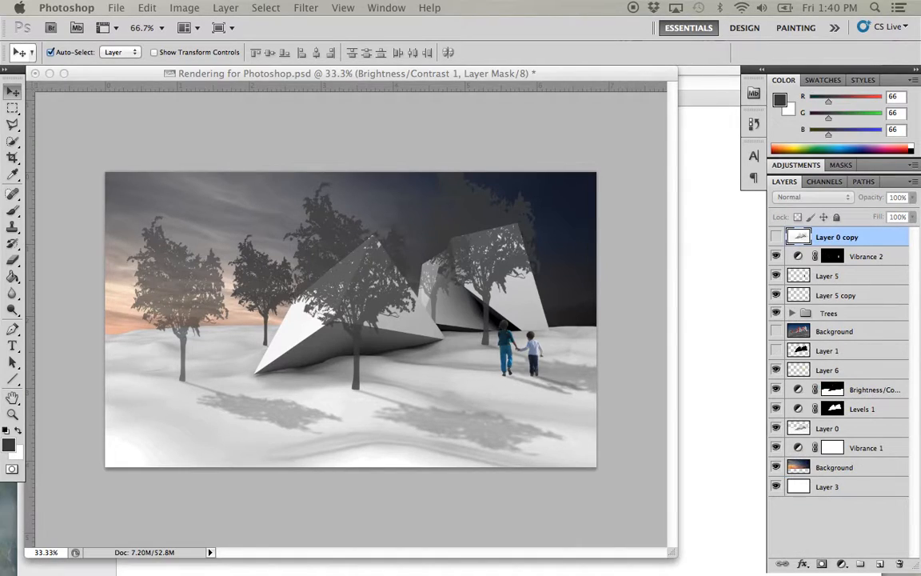
Select the pixels of the children's Layer 4 and add a Vibrance adjustment layer masked to them.
{"action": "left_click", "coordinate": [833, 256]}
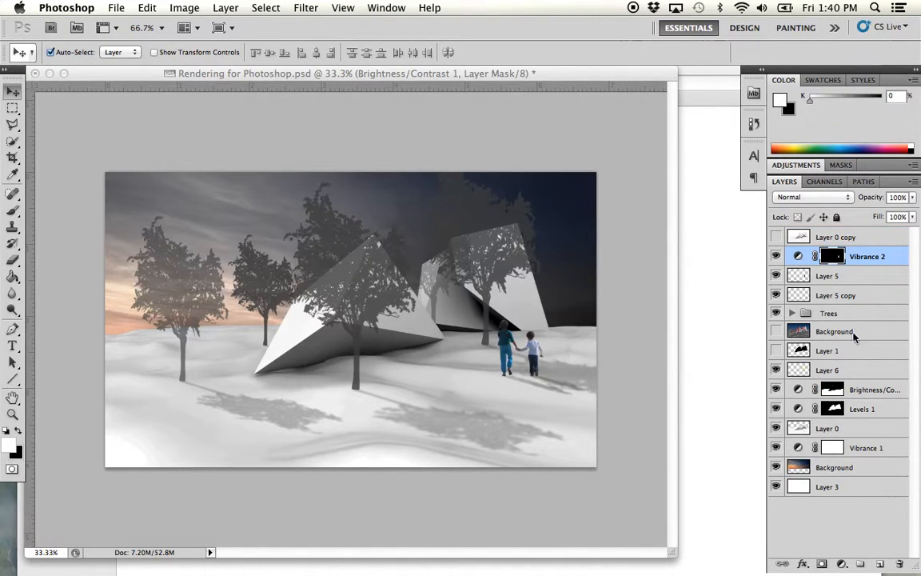
{"action": "left_click", "coordinate": [809, 165]}
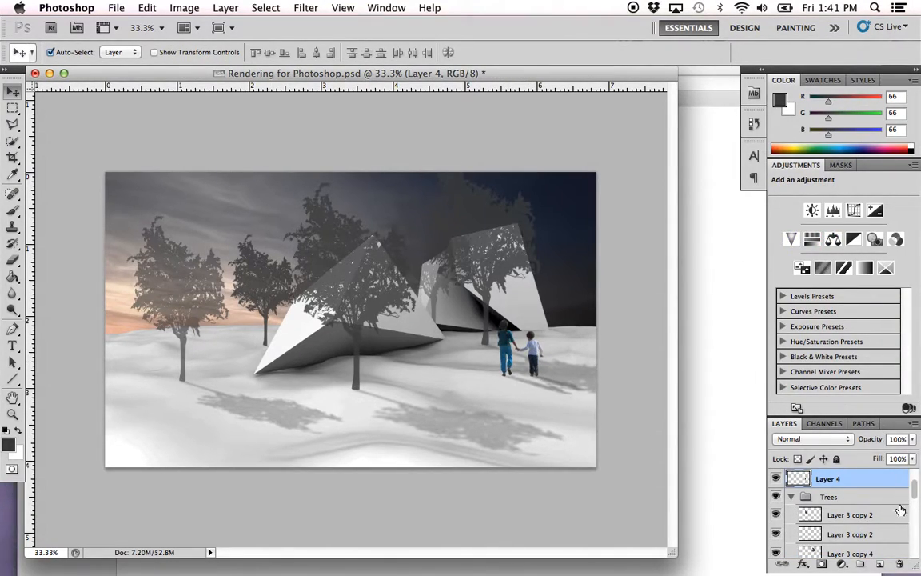
{"action": "left_click_drag", "start_coordinate": [915, 488], "coordinate": [917, 477]}
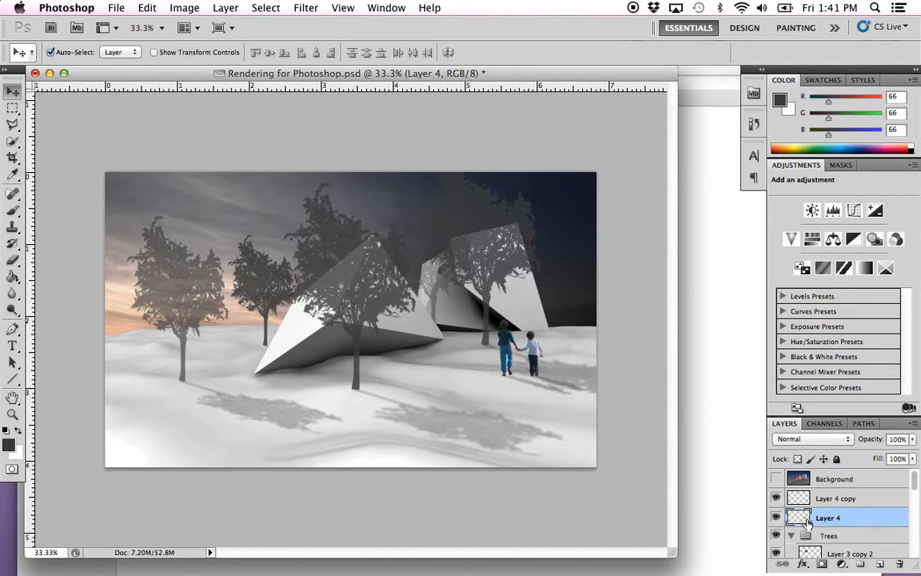
{"action": "right_click", "coordinate": [797, 520]}
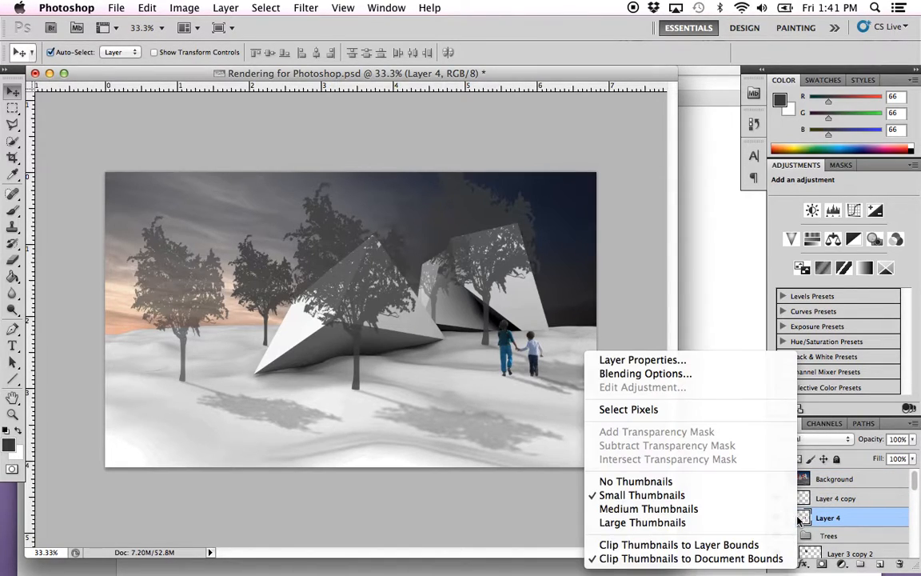
{"action": "left_click", "coordinate": [692, 410]}
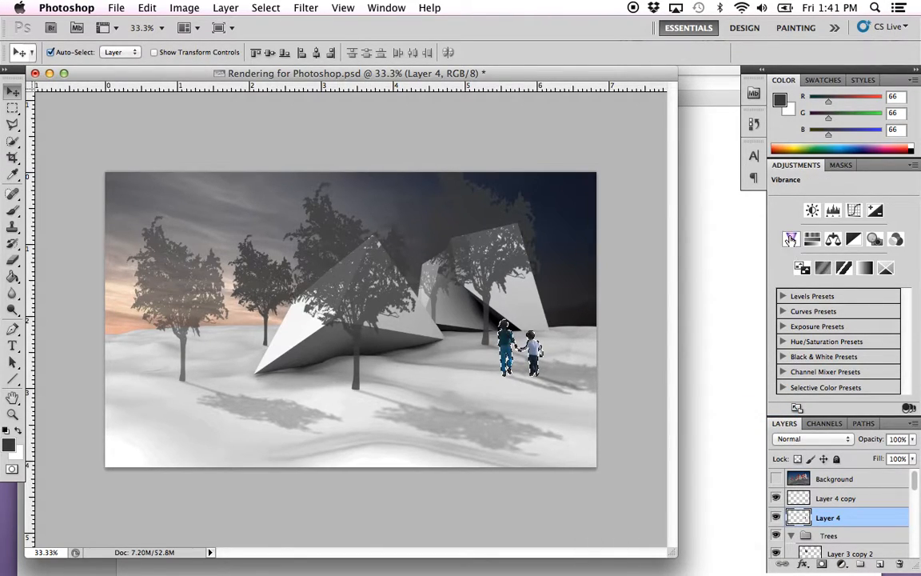
{"action": "left_click", "coordinate": [791, 238]}
Desaturate the children by reducing the adjustment's vibrance and taking its saturation down beyond -93, and collapse the adjustment settings.
{"action": "left_click_drag", "start_coordinate": [842, 252], "coordinate": [781, 251]}
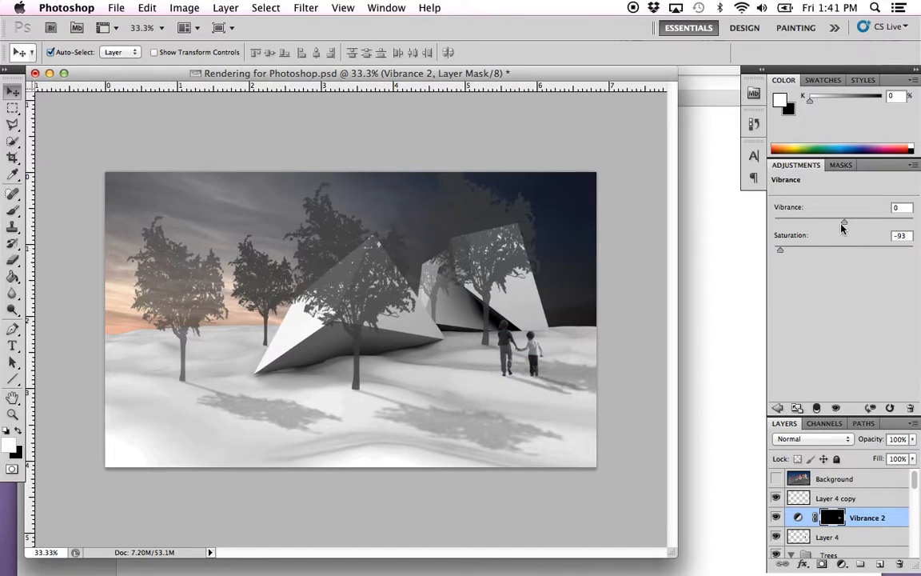
{"action": "left_click_drag", "start_coordinate": [841, 223], "coordinate": [811, 226]}
{"action": "left_click_drag", "start_coordinate": [780, 254], "coordinate": [774, 253]}
{"action": "left_click", "coordinate": [651, 383]}
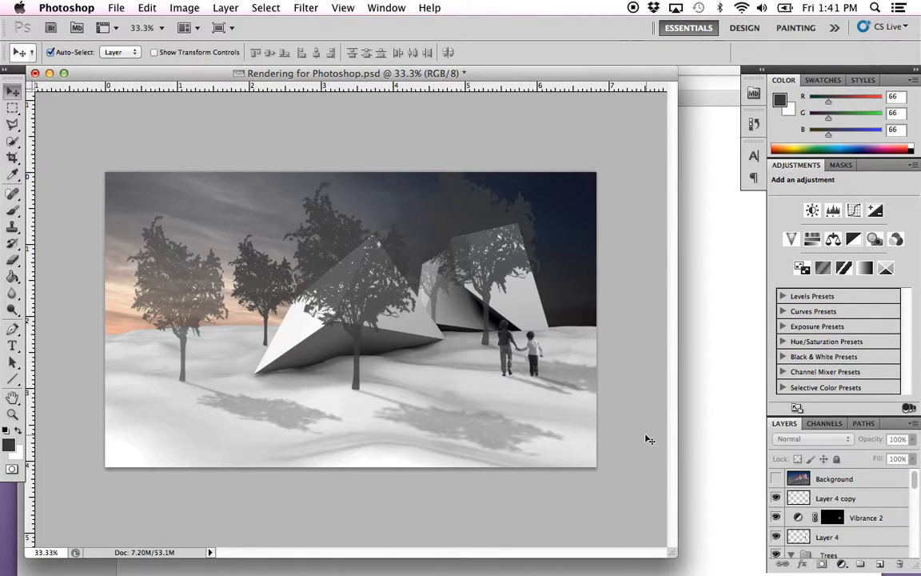
{"action": "double_click", "coordinate": [788, 166]}
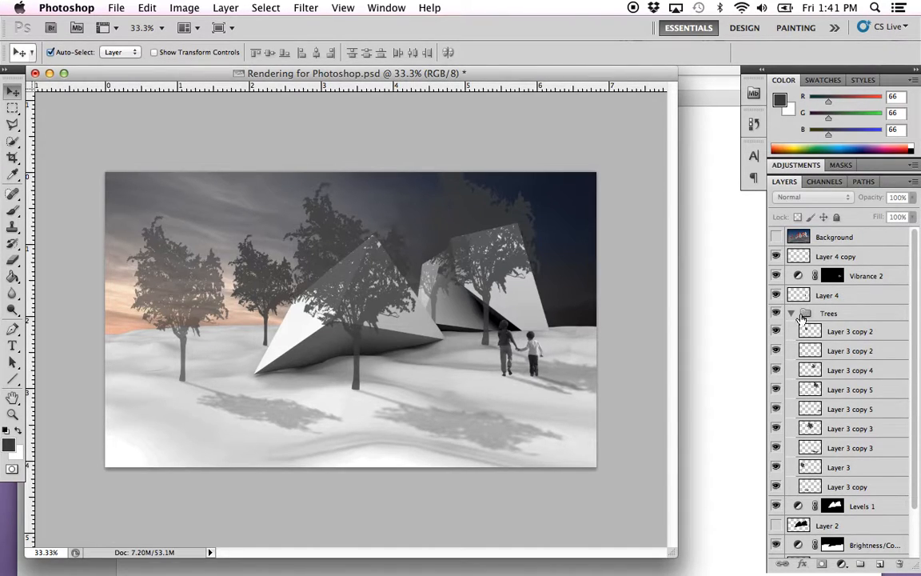
Collapse the Trees group and hide both the group and the children's Layer 4.
{"action": "left_click", "coordinate": [792, 313]}
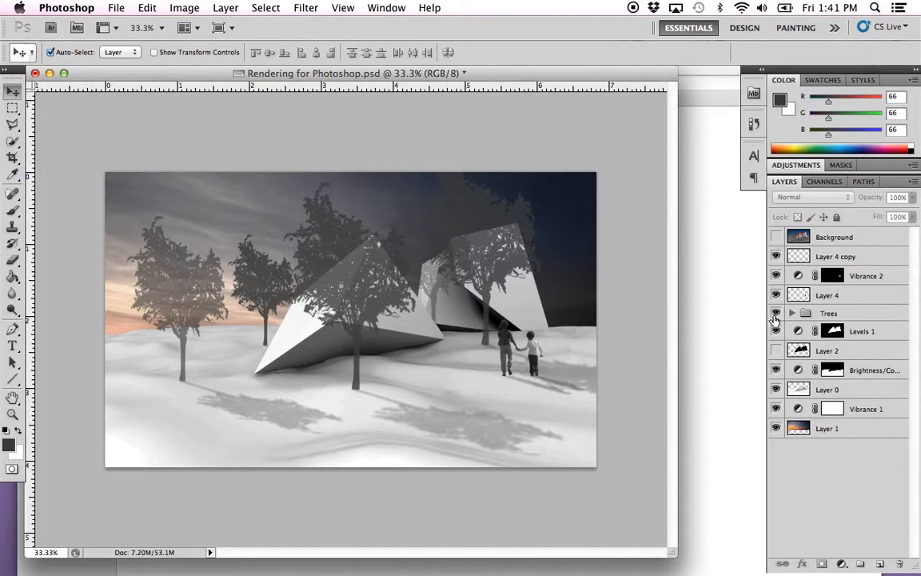
{"action": "left_click", "coordinate": [777, 315]}
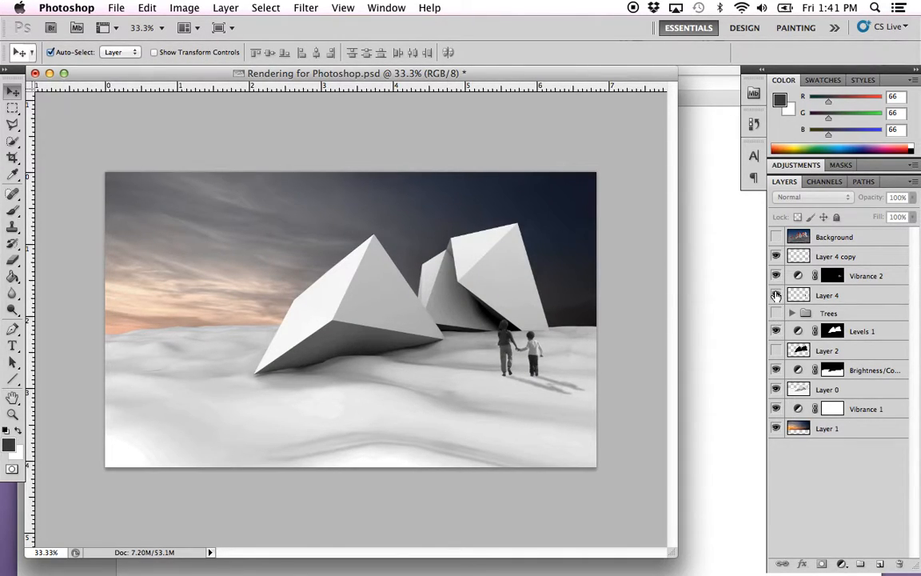
{"action": "left_click", "coordinate": [777, 295]}
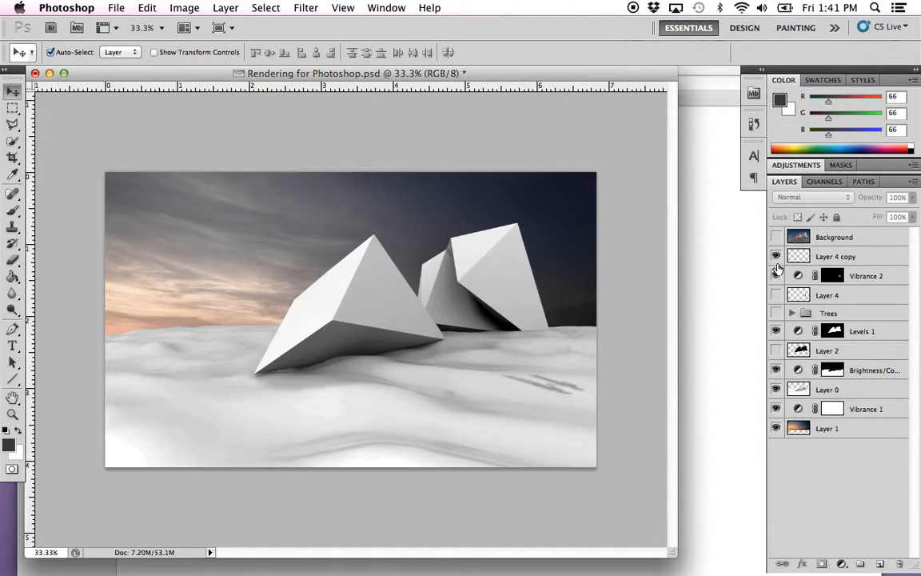
Choose the Brush tool, add a new layer for the glow on the rear building, and place it directly below the Background layer.
{"action": "left_click", "coordinate": [467, 319]}
{"action": "left_click", "coordinate": [504, 316]}
{"action": "left_click", "coordinate": [504, 315]}
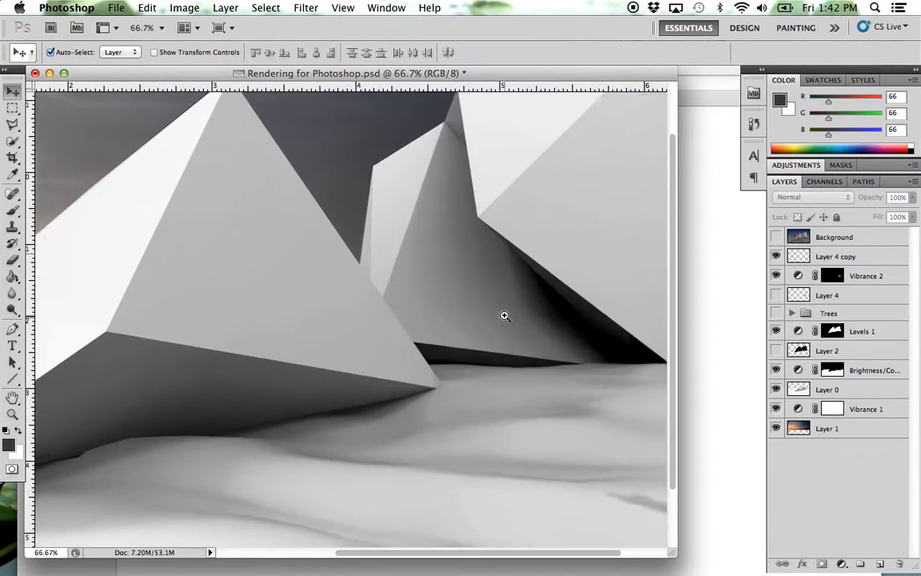
{"action": "left_click_drag", "start_coordinate": [530, 304], "coordinate": [391, 329]}
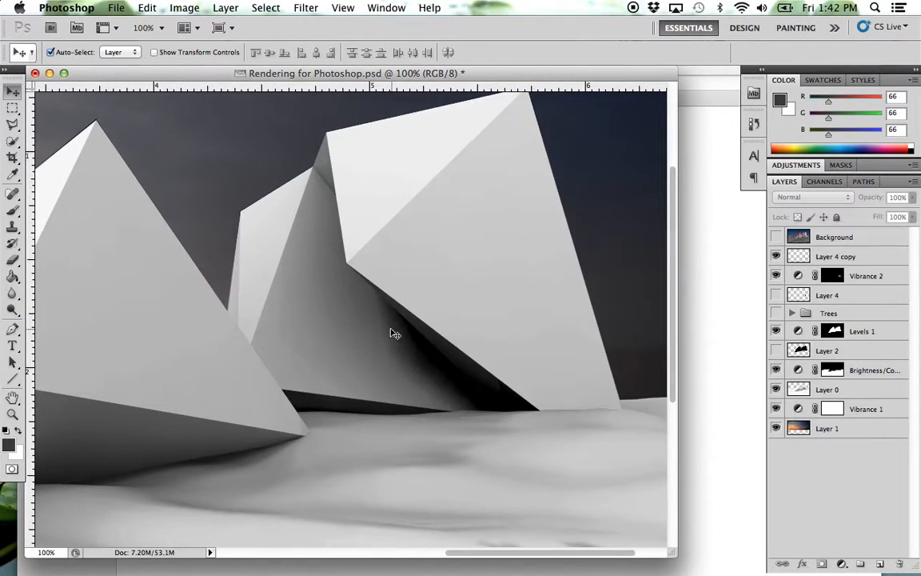
{"action": "left_click", "coordinate": [16, 211]}
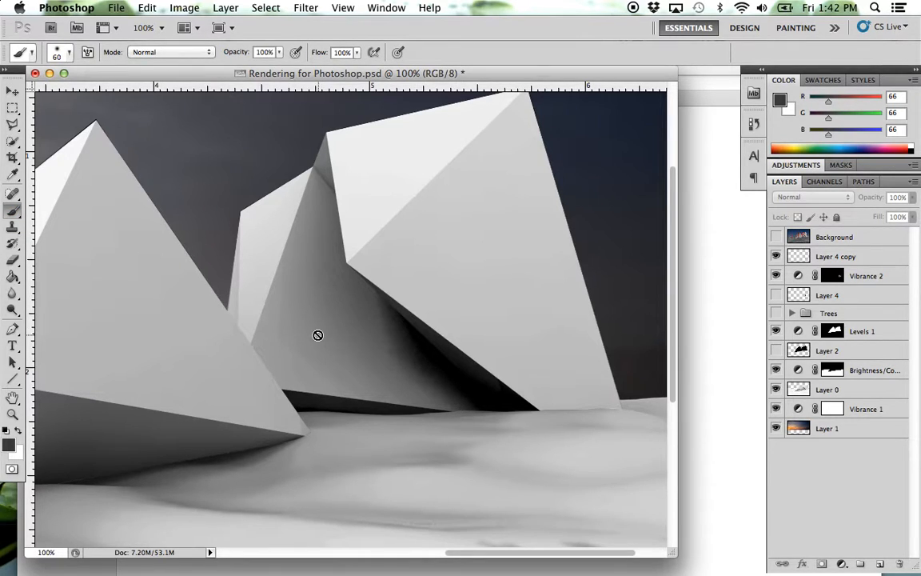
{"action": "left_click", "coordinate": [878, 564]}
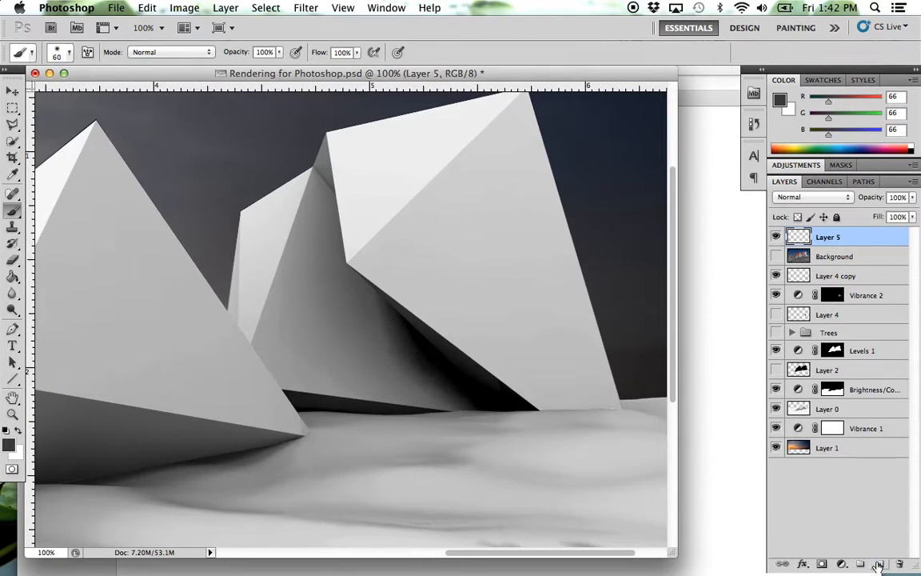
{"action": "left_click_drag", "start_coordinate": [827, 237], "coordinate": [833, 259]}
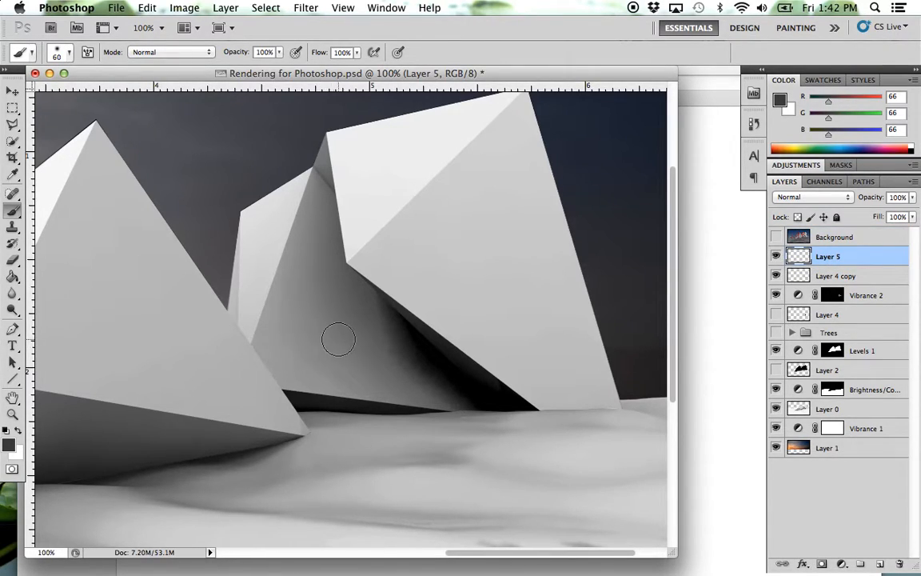
Set the brush size to 100 px.
{"action": "key", "text": "bracketright"}
{"action": "key", "text": "bracketright"}
{"action": "key", "text": "bracketright"}
{"action": "key", "text": "bracketright"}
{"action": "key", "text": "bracketright"}
{"action": "key", "text": "bracketright"}
{"action": "key", "text": "bracketright"}
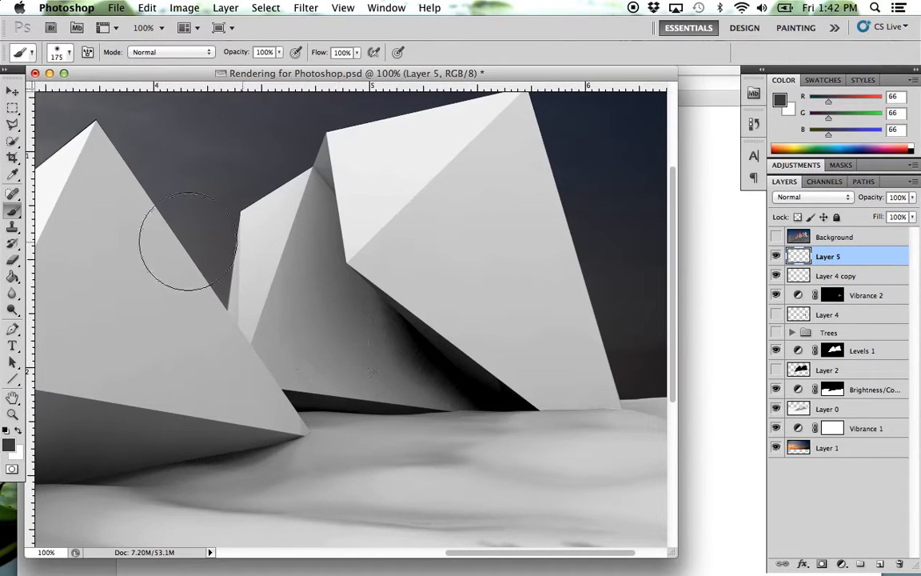
{"action": "key", "text": "bracketleft"}
{"action": "key", "text": "bracketleft"}
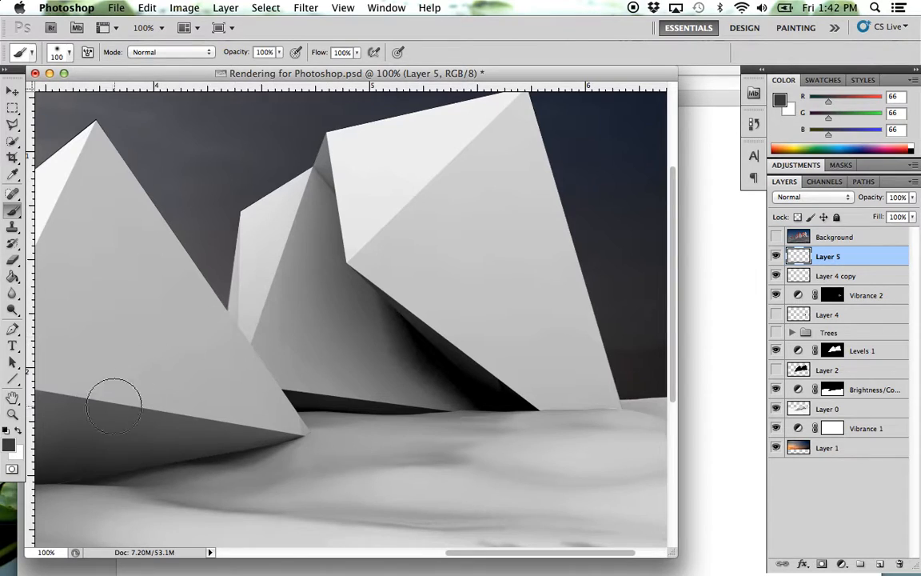
Set the foreground colour to a yellow-green of RGB 200, 215, 95 and return to the Brush tool.
{"action": "left_click", "coordinate": [9, 445]}
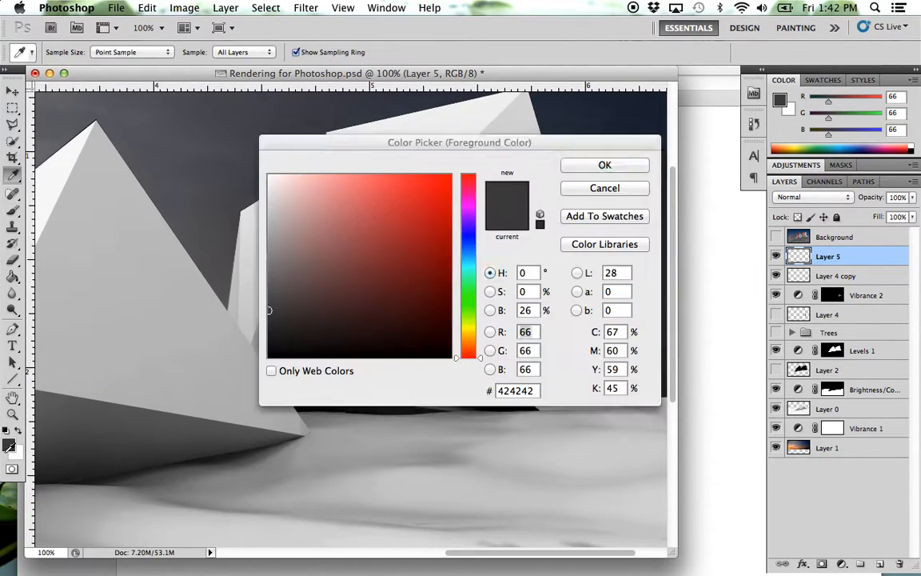
{"action": "left_click", "coordinate": [468, 325]}
{"action": "left_click_drag", "start_coordinate": [372, 255], "coordinate": [370, 202]}
{"action": "left_click", "coordinate": [569, 165]}
{"action": "key", "text": "b"}
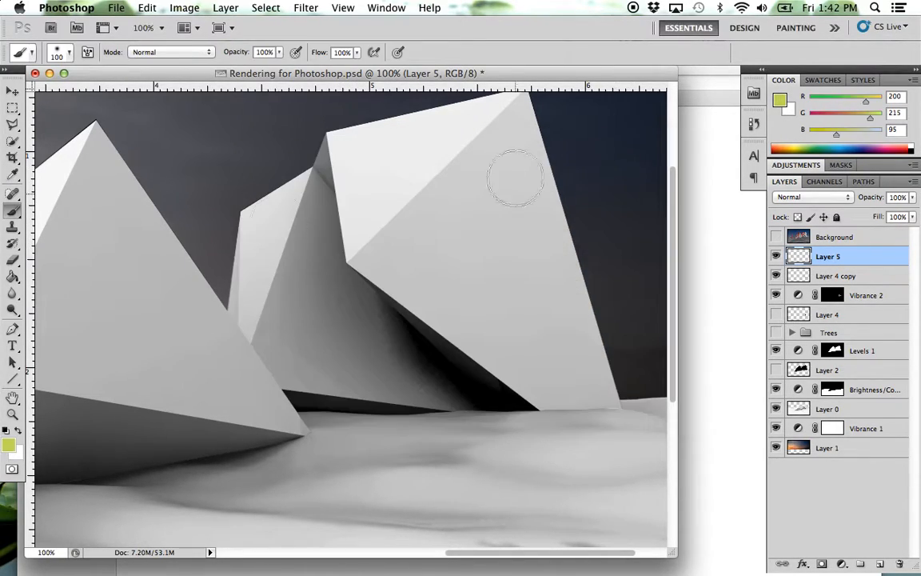
Try a yellow-green stroke at 49% brush opacity along the dark recess of the rear building, and undo it.
{"action": "left_click", "coordinate": [279, 53]}
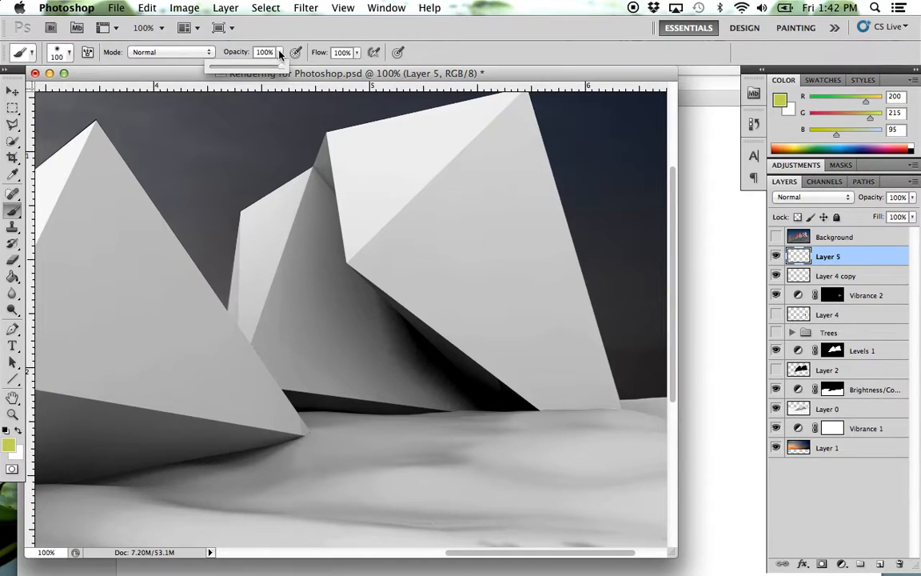
{"action": "left_click", "coordinate": [246, 67]}
{"action": "left_click", "coordinate": [274, 32]}
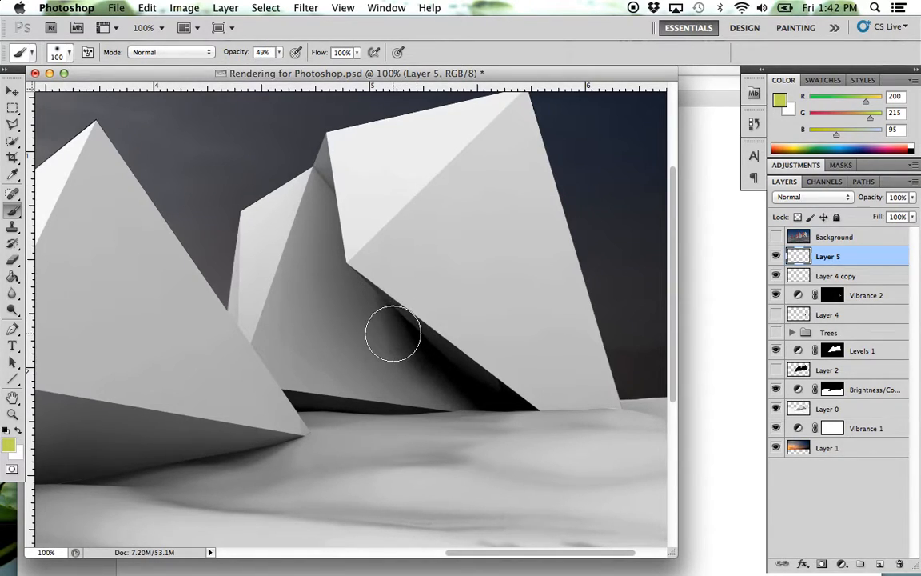
{"action": "left_click_drag", "start_coordinate": [334, 287], "coordinate": [457, 370]}
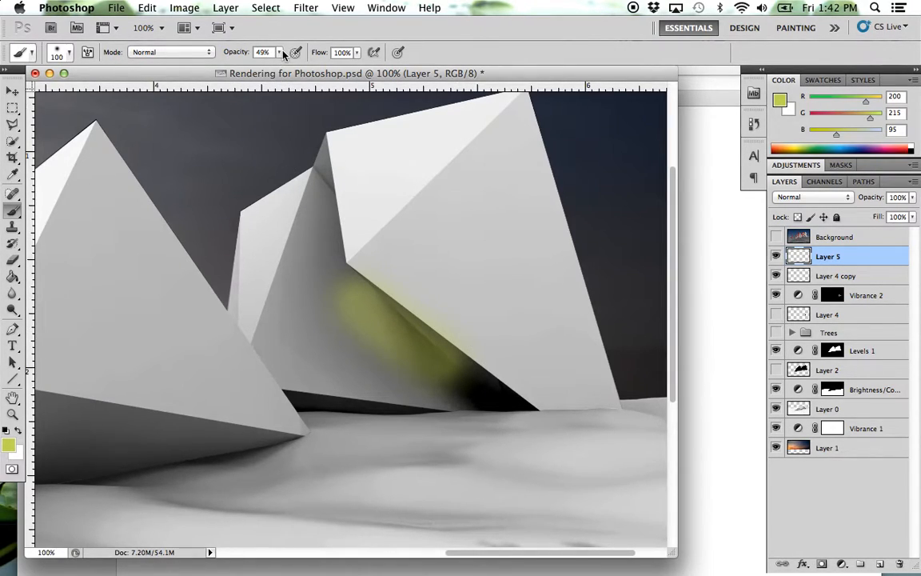
{"action": "key", "text": "ctrl+z"}
Lower the brush opacity to 28% and paint a yellow-green glow over the shaded recessed face from its peak to the ground.
{"action": "left_click", "coordinate": [279, 52]}
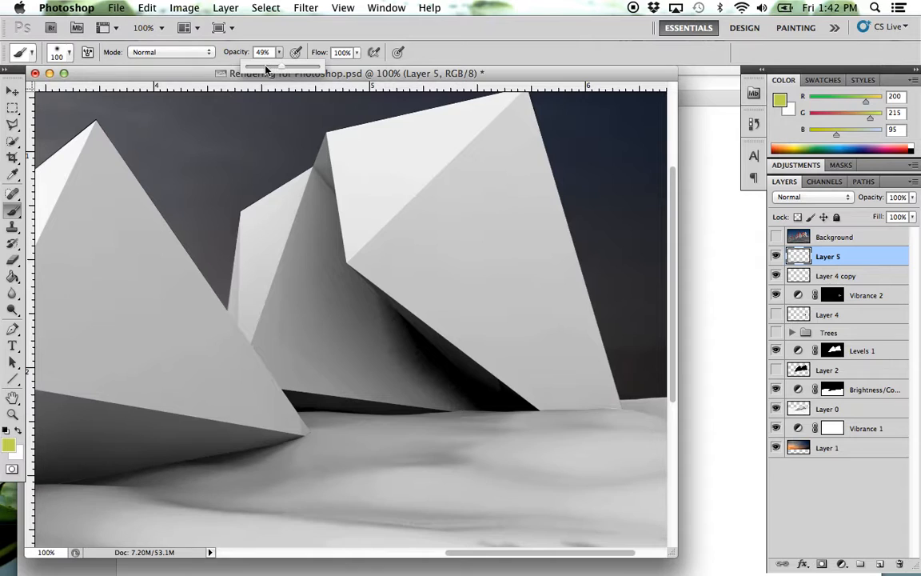
{"action": "left_click", "coordinate": [277, 29]}
{"action": "mouse_move", "coordinate": [322, 164]}
{"action": "left_mouse_down"}
{"action": "mouse_move", "coordinate": [326, 238]}
{"action": "mouse_move", "coordinate": [320, 174]}
{"action": "mouse_move", "coordinate": [406, 369]}
{"action": "mouse_move", "coordinate": [491, 387]}
{"action": "mouse_move", "coordinate": [355, 271]}
{"action": "mouse_move", "coordinate": [475, 409]}
{"action": "left_mouse_up"}
{"action": "mouse_move", "coordinate": [304, 242]}
{"action": "left_mouse_down"}
{"action": "mouse_move", "coordinate": [325, 301]}
{"action": "mouse_move", "coordinate": [296, 282]}
{"action": "mouse_move", "coordinate": [417, 401]}
{"action": "mouse_move", "coordinate": [429, 396]}
{"action": "mouse_move", "coordinate": [201, 344]}
{"action": "mouse_move", "coordinate": [272, 284]}
{"action": "mouse_move", "coordinate": [303, 224]}
{"action": "mouse_move", "coordinate": [239, 450]}
{"action": "mouse_move", "coordinate": [384, 367]}
{"action": "mouse_move", "coordinate": [356, 384]}
{"action": "left_mouse_up"}
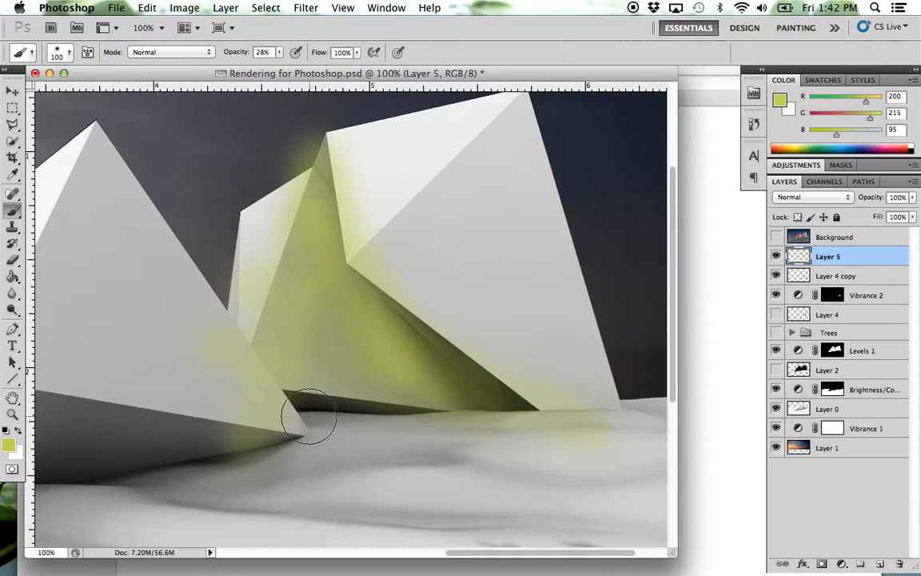
{"action": "mouse_move", "coordinate": [324, 153]}
{"action": "left_mouse_down"}
{"action": "mouse_move", "coordinate": [347, 227]}
{"action": "mouse_move", "coordinate": [514, 397]}
{"action": "mouse_move", "coordinate": [370, 293]}
{"action": "mouse_move", "coordinate": [429, 372]}
{"action": "left_mouse_up"}
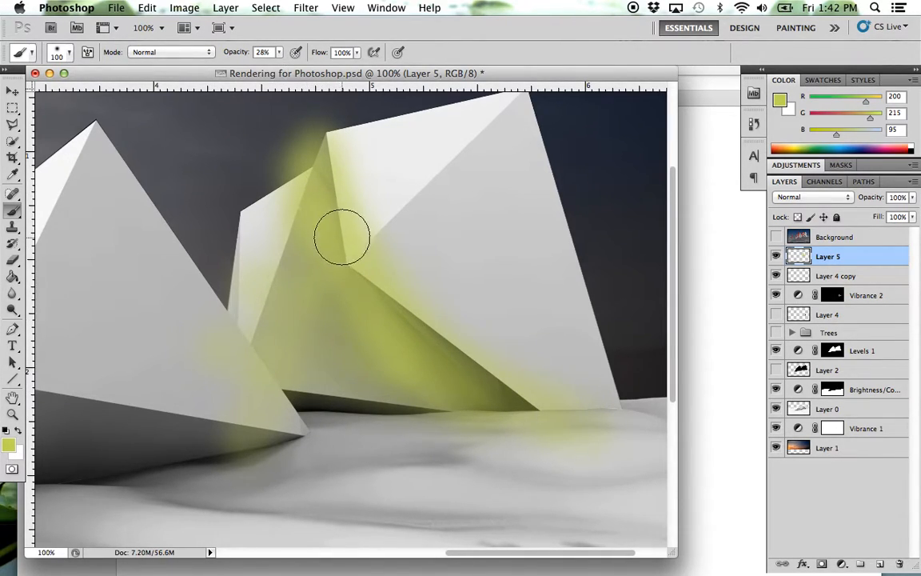
Reduce the brush opacity to 13% and build up more soft yellow-green over the recessed face with further strokes.
{"action": "left_click", "coordinate": [277, 53]}
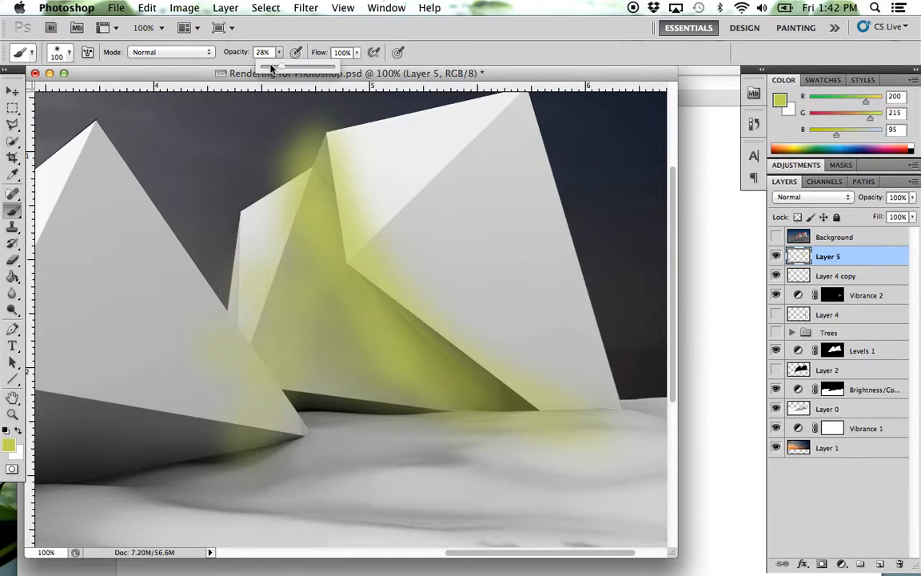
{"action": "left_click", "coordinate": [282, 28]}
{"action": "left_click_drag", "start_coordinate": [320, 185], "coordinate": [385, 302]}
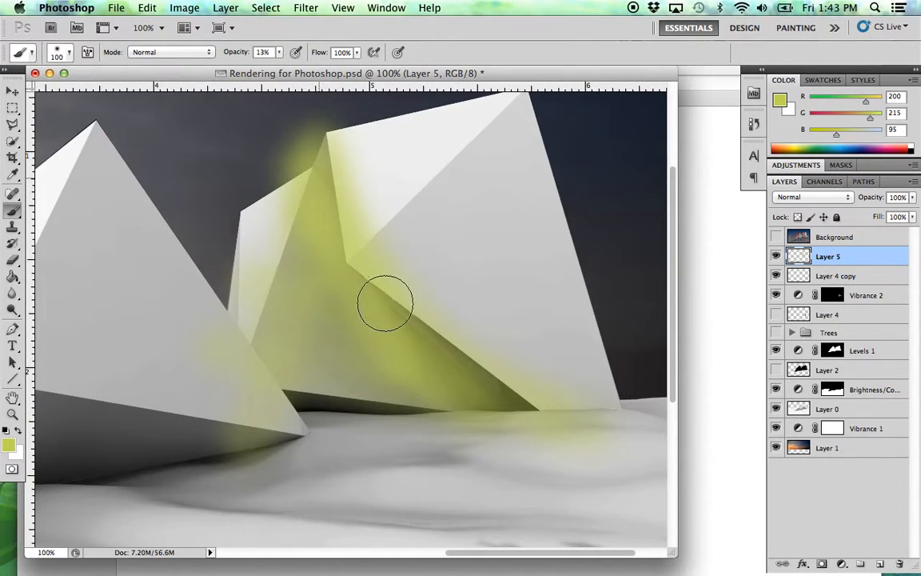
{"action": "mouse_move", "coordinate": [314, 182]}
{"action": "left_mouse_down"}
{"action": "mouse_move", "coordinate": [456, 369]}
{"action": "mouse_move", "coordinate": [357, 305]}
{"action": "mouse_move", "coordinate": [488, 414]}
{"action": "mouse_move", "coordinate": [372, 409]}
{"action": "mouse_move", "coordinate": [275, 242]}
{"action": "mouse_move", "coordinate": [384, 347]}
{"action": "mouse_move", "coordinate": [282, 209]}
{"action": "mouse_move", "coordinate": [539, 491]}
{"action": "mouse_move", "coordinate": [290, 317]}
{"action": "mouse_move", "coordinate": [445, 435]}
{"action": "mouse_move", "coordinate": [328, 383]}
{"action": "mouse_move", "coordinate": [257, 365]}
{"action": "mouse_move", "coordinate": [447, 428]}
{"action": "mouse_move", "coordinate": [407, 399]}
{"action": "mouse_move", "coordinate": [258, 216]}
{"action": "mouse_move", "coordinate": [332, 186]}
{"action": "mouse_move", "coordinate": [334, 163]}
{"action": "mouse_move", "coordinate": [312, 262]}
{"action": "mouse_move", "coordinate": [335, 190]}
{"action": "mouse_move", "coordinate": [249, 360]}
{"action": "mouse_move", "coordinate": [488, 402]}
{"action": "mouse_move", "coordinate": [250, 335]}
{"action": "mouse_move", "coordinate": [262, 322]}
{"action": "mouse_move", "coordinate": [294, 147]}
{"action": "mouse_move", "coordinate": [334, 162]}
{"action": "mouse_move", "coordinate": [341, 216]}
{"action": "mouse_move", "coordinate": [562, 437]}
{"action": "mouse_move", "coordinate": [381, 270]}
{"action": "mouse_move", "coordinate": [327, 163]}
{"action": "mouse_move", "coordinate": [491, 408]}
{"action": "mouse_move", "coordinate": [475, 409]}
{"action": "mouse_move", "coordinate": [477, 354]}
{"action": "left_mouse_up"}
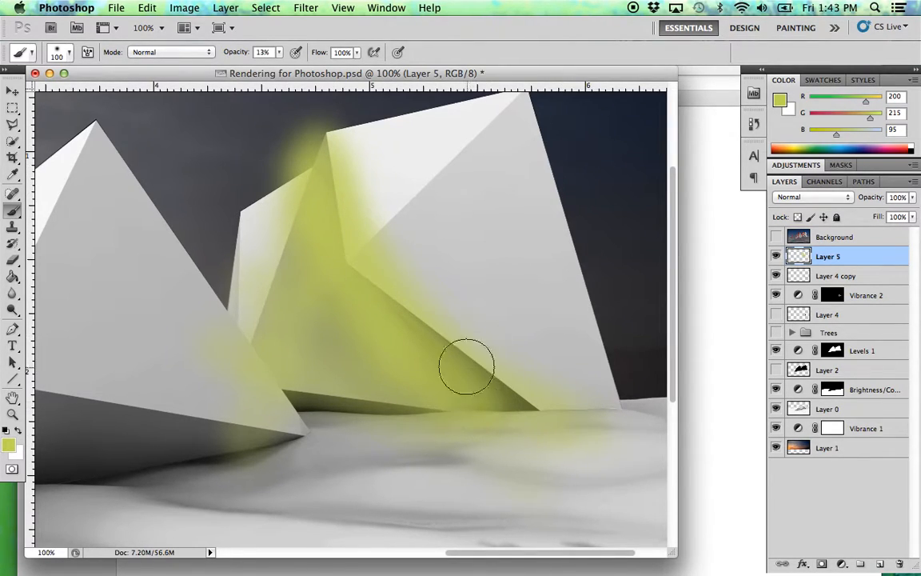
Start a Polygonal Lasso outline at the recessed face's peak and trace its edge down to the front building.
{"action": "left_click", "coordinate": [12, 124]}
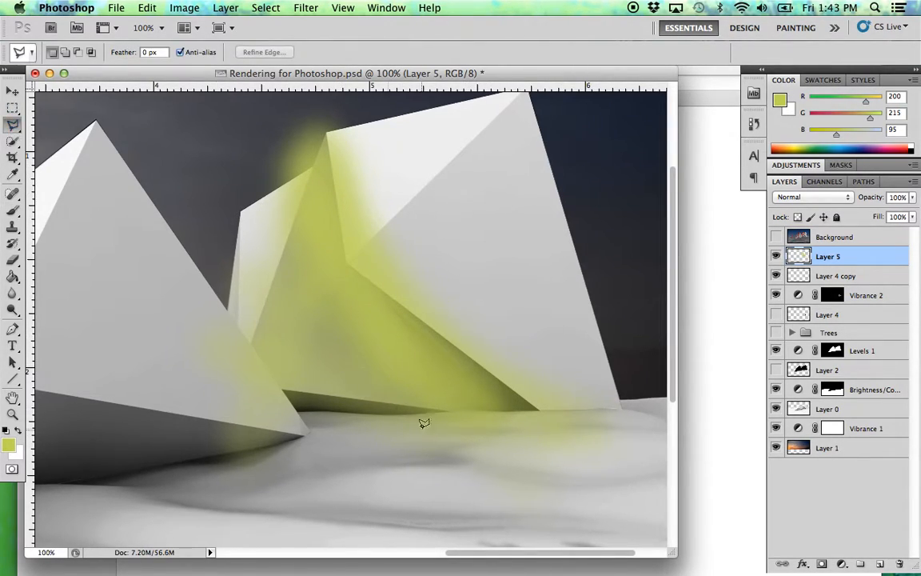
{"action": "left_click", "coordinate": [343, 195], "text": "super"}
{"action": "left_click_drag", "start_coordinate": [343, 195], "coordinate": [418, 266]}
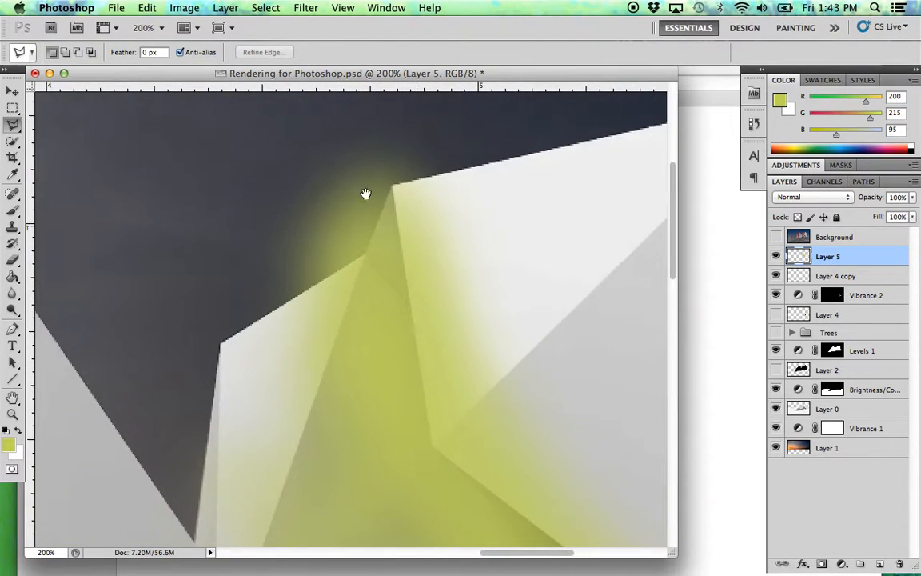
{"action": "left_click", "coordinate": [393, 184]}
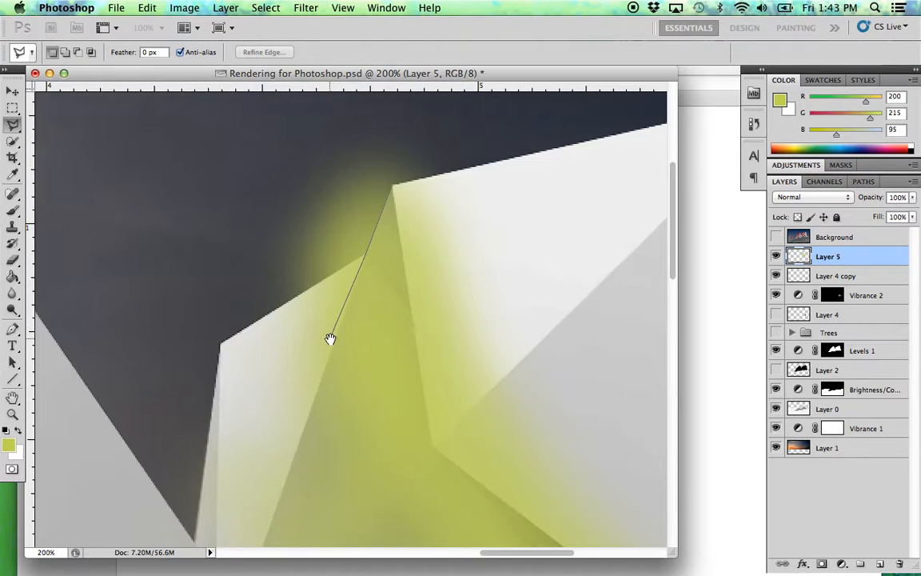
{"action": "scroll", "coordinate": [329, 335], "scroll_direction": "down", "scroll_amount": 5}
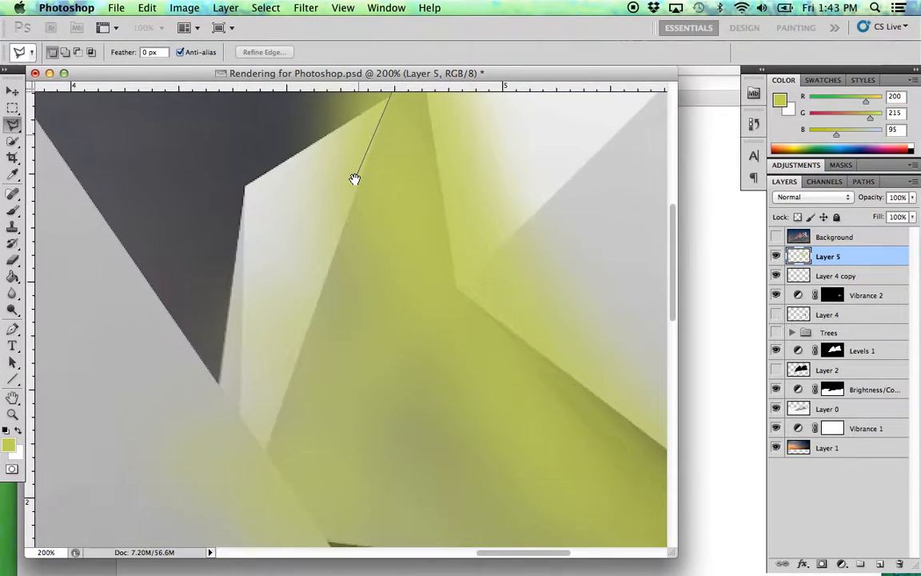
{"action": "left_click", "coordinate": [312, 288]}
{"action": "key", "text": "BackSpace"}
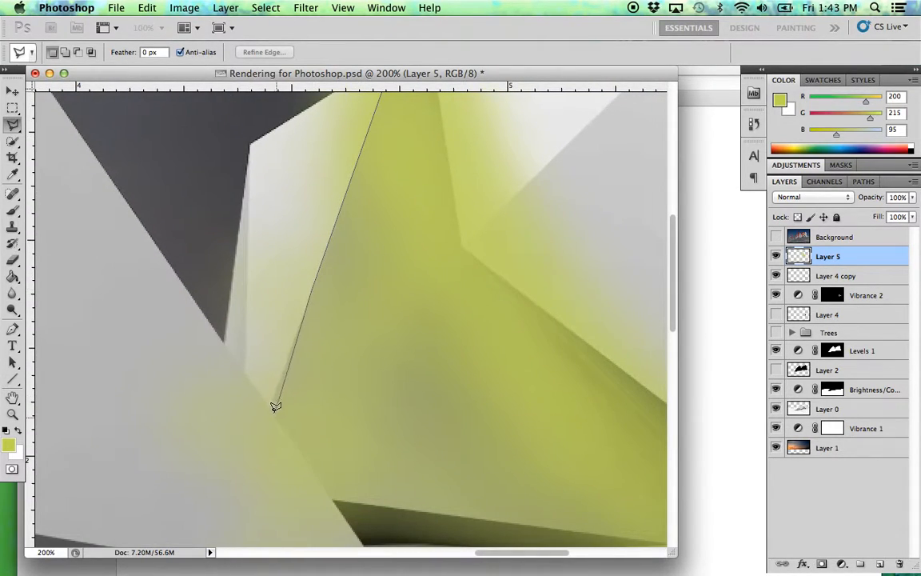
{"action": "left_click", "coordinate": [270, 412]}
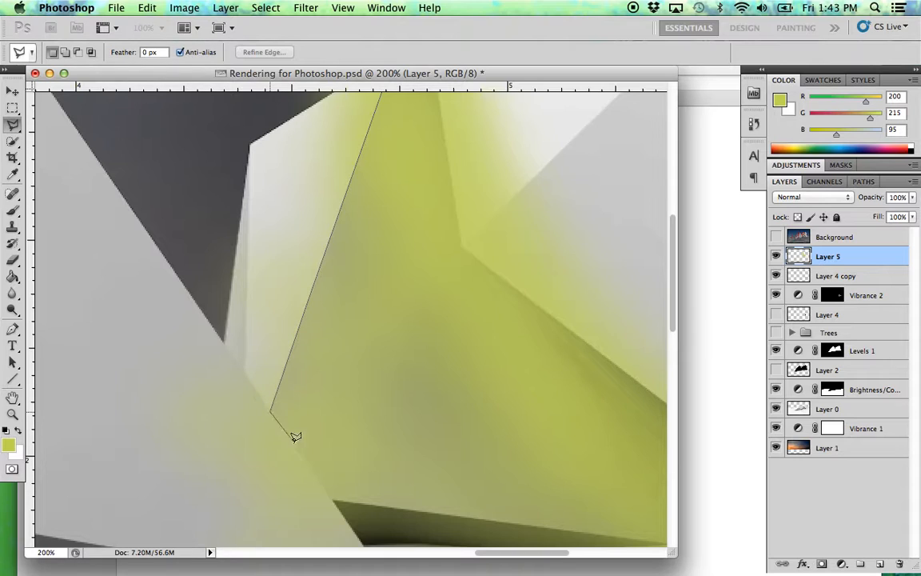
Continue the lasso outline along the front building's edge and the recessed face's base to its far ground corner.
{"action": "left_click", "coordinate": [334, 501]}
{"action": "left_click", "coordinate": [459, 515]}
{"action": "left_click", "coordinate": [539, 502]}
{"action": "left_click_drag", "start_coordinate": [519, 470], "coordinate": [214, 275]}
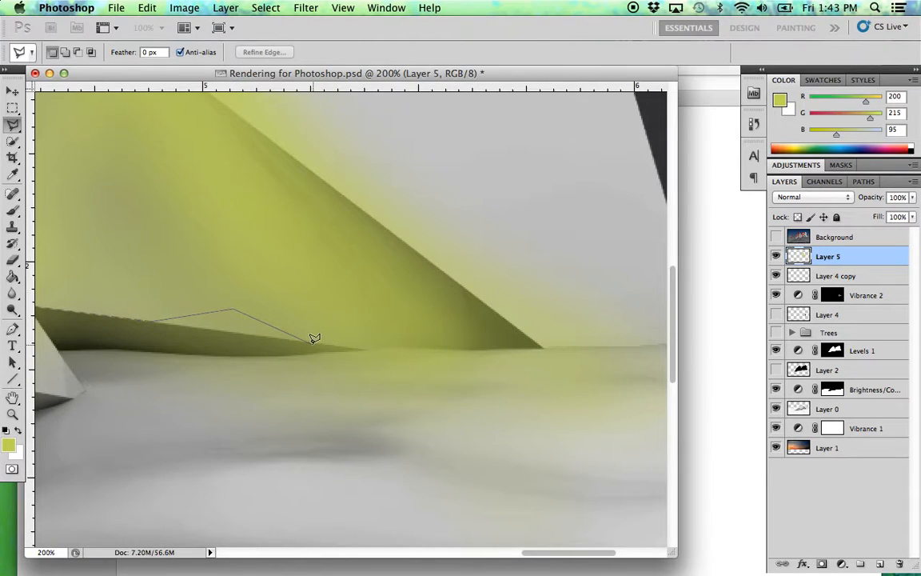
{"action": "double_click", "coordinate": [312, 338]}
{"action": "left_click", "coordinate": [382, 347]}
{"action": "left_click", "coordinate": [545, 346]}
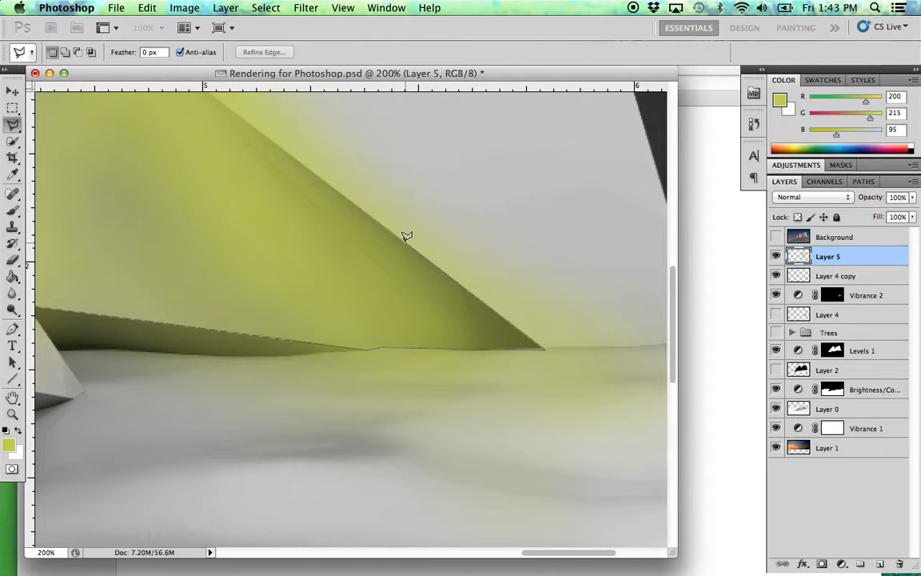
Trace the lasso up the overhanging volume's edge to the recessed face's peak and close the selection.
{"action": "left_click_drag", "start_coordinate": [368, 209], "coordinate": [534, 366]}
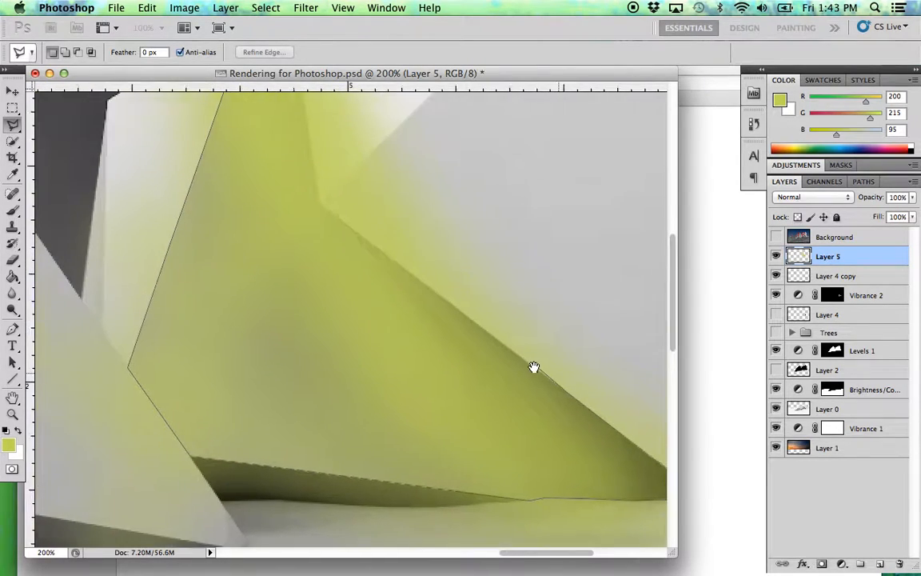
{"action": "left_click", "coordinate": [325, 210]}
{"action": "left_click_drag", "start_coordinate": [339, 175], "coordinate": [410, 301]}
{"action": "left_click", "coordinate": [379, 237]}
{"action": "left_click_drag", "start_coordinate": [380, 200], "coordinate": [402, 336]}
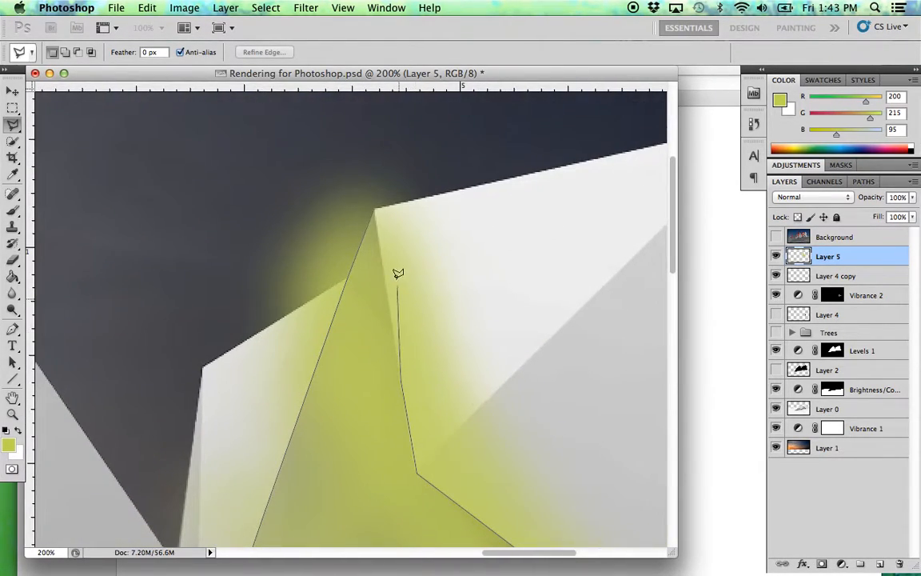
{"action": "left_click", "coordinate": [377, 205]}
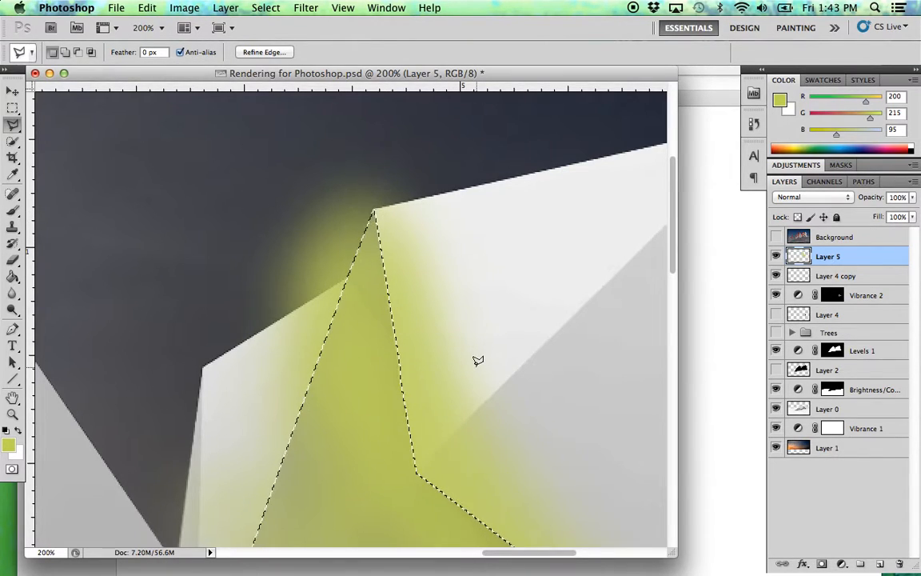
Invert the selection, delete the yellow-green paint spilling outside the recessed face, and deselect.
{"action": "left_click", "coordinate": [265, 8]}
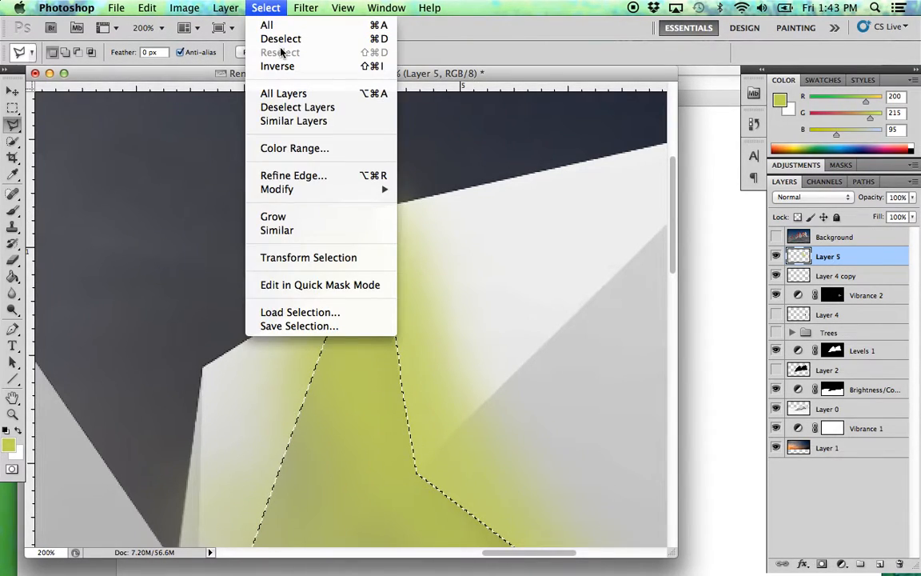
{"action": "left_click", "coordinate": [264, 68]}
{"action": "key", "text": "Delete"}
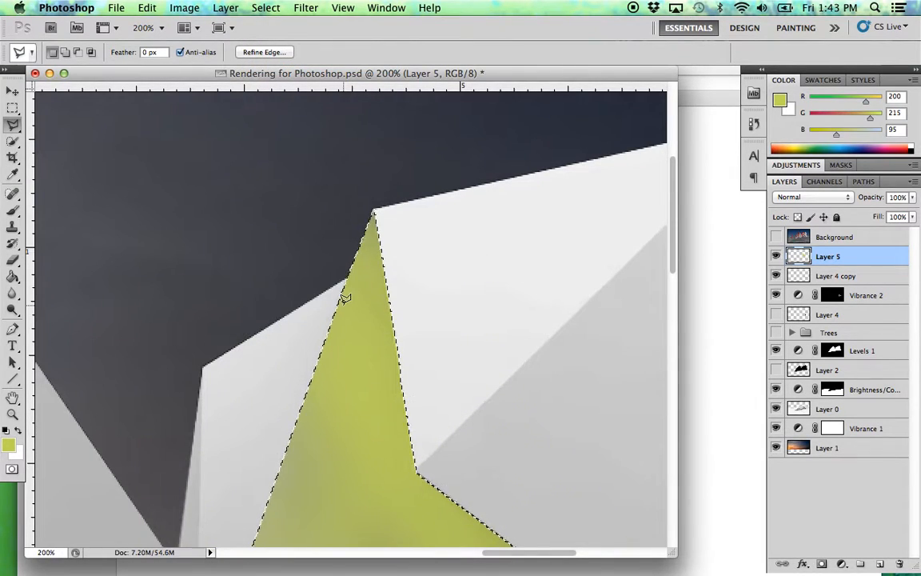
{"action": "key", "text": "ctrl+d"}
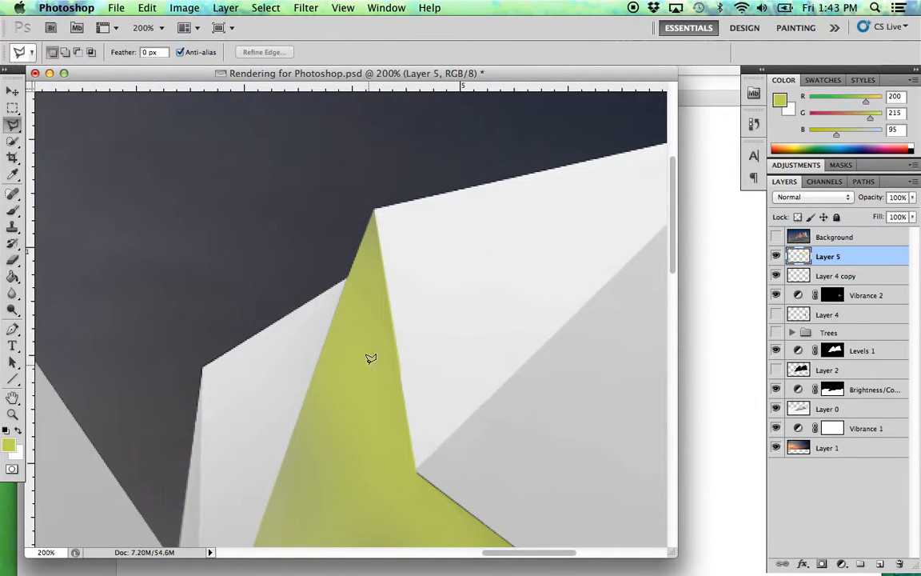
Set the yellow-green glow layer's opacity to 40%, comparing the recessed face with and without the glow.
{"action": "left_click", "coordinate": [395, 391], "text": "ctrl+alt"}
{"action": "left_click", "coordinate": [395, 393], "text": "ctrl+alt"}
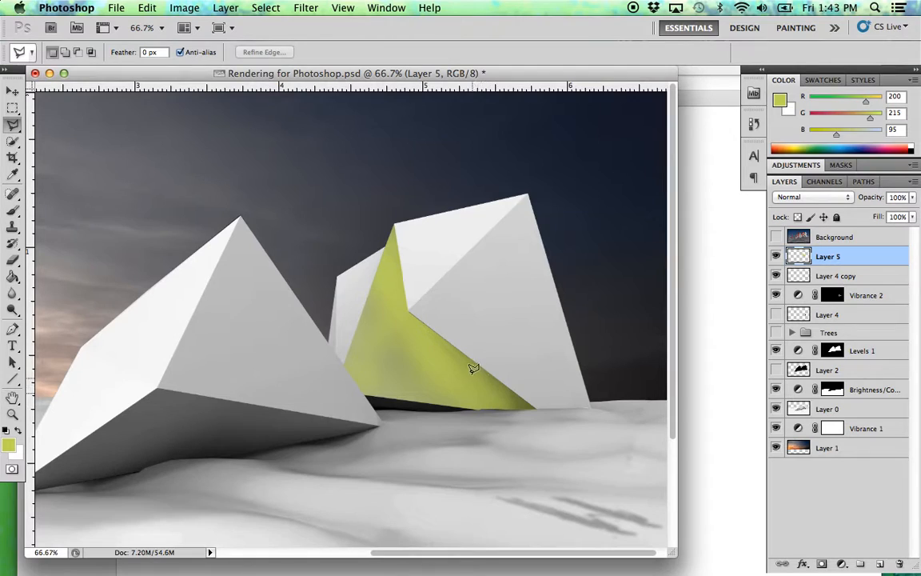
{"action": "left_click", "coordinate": [912, 198]}
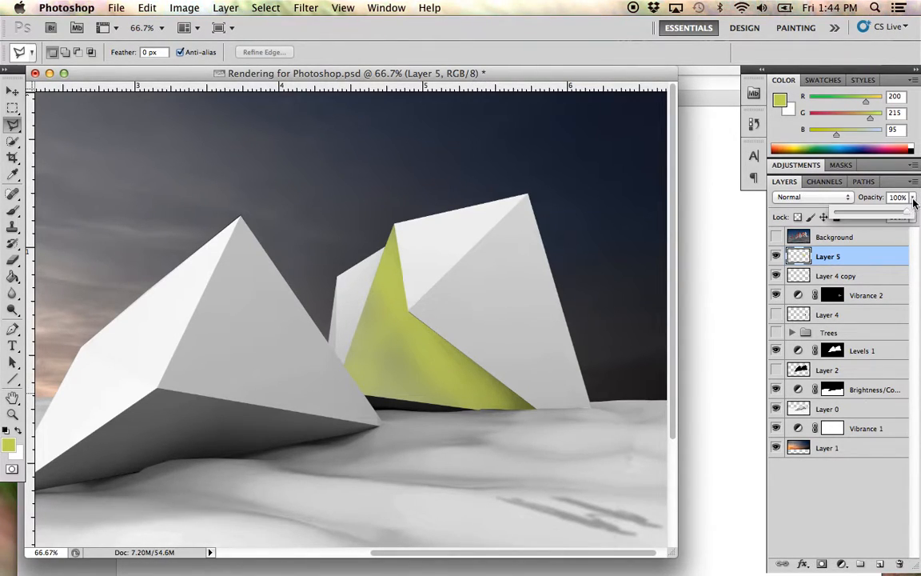
{"action": "left_click_drag", "start_coordinate": [906, 216], "coordinate": [868, 218]}
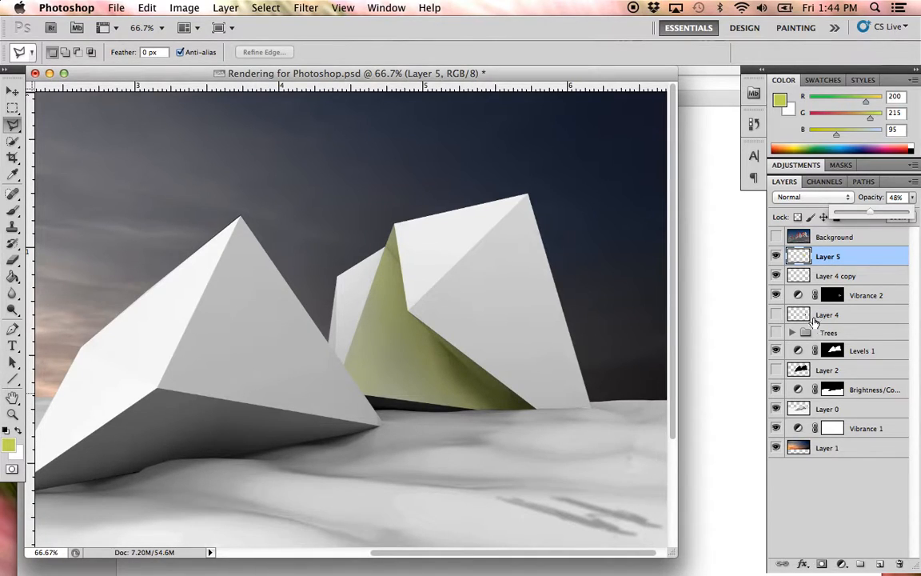
{"action": "left_click", "coordinate": [777, 257]}
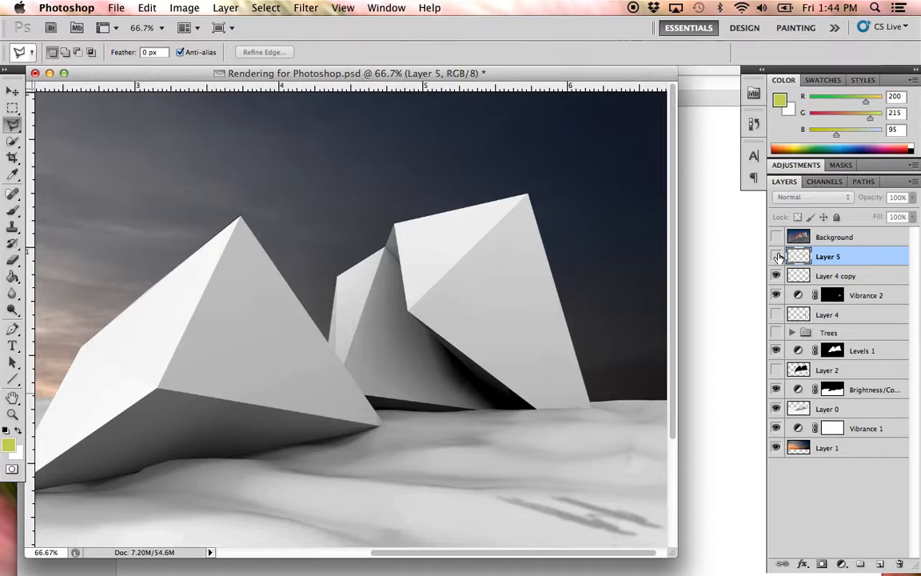
{"action": "left_click", "coordinate": [776, 257]}
{"action": "left_click", "coordinate": [776, 257]}
{"action": "left_click", "coordinate": [776, 257]}
{"action": "left_click", "coordinate": [913, 197]}
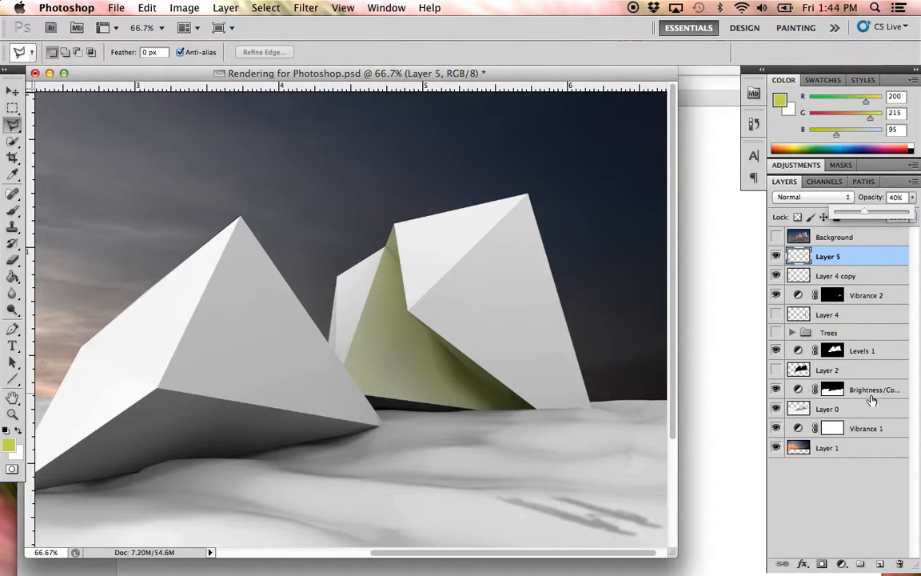
Show the people layer and the Trees group, and move the glow layer directly beneath the Trees group.
{"action": "left_click", "coordinate": [776, 316]}
{"action": "left_click", "coordinate": [776, 334]}
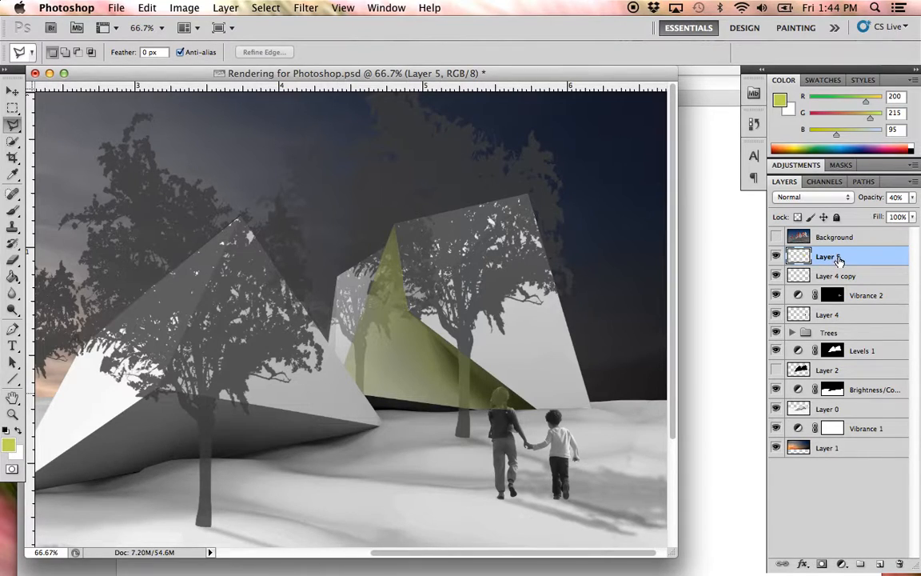
{"action": "left_click_drag", "start_coordinate": [844, 258], "coordinate": [862, 342]}
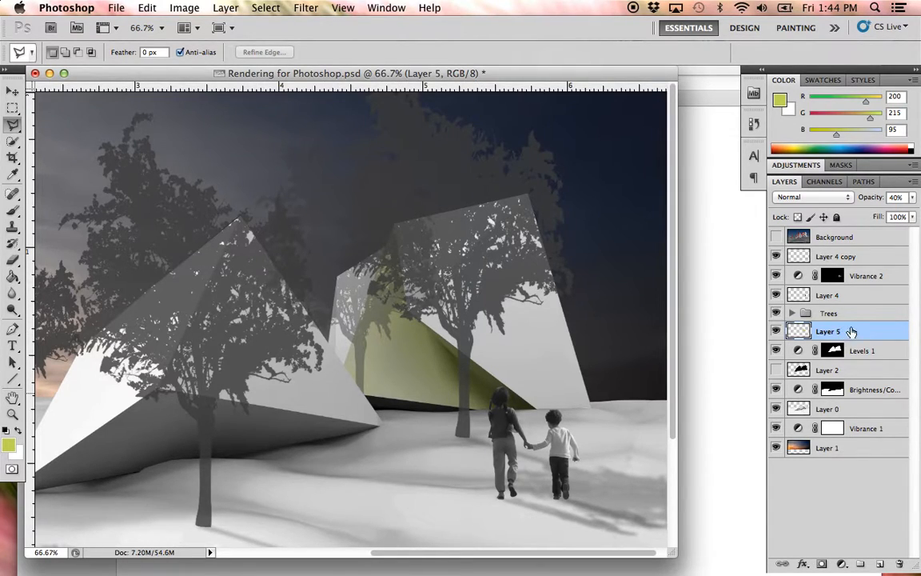
Compare the rendering with and without the Levels 1 adjustment and the Trees group.
{"action": "left_click", "coordinate": [776, 350]}
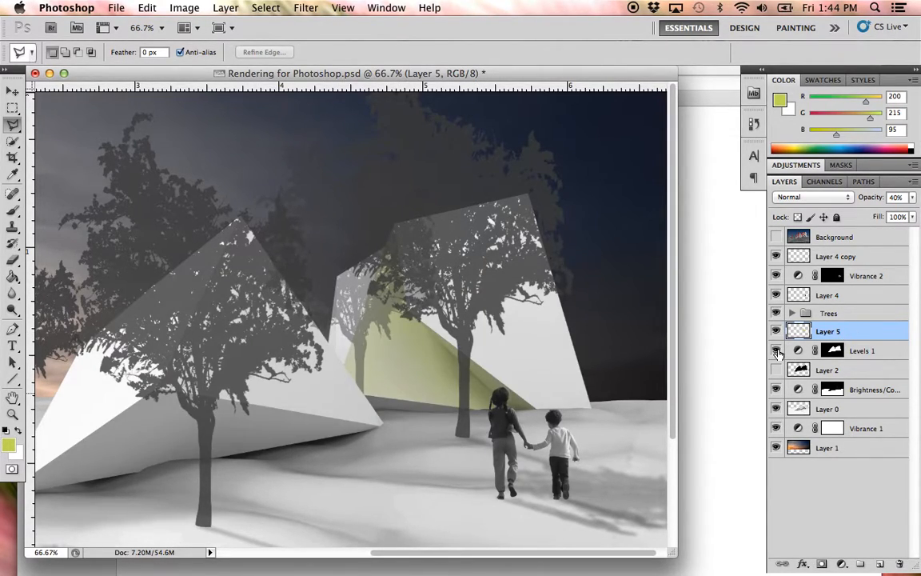
{"action": "left_click", "coordinate": [776, 351]}
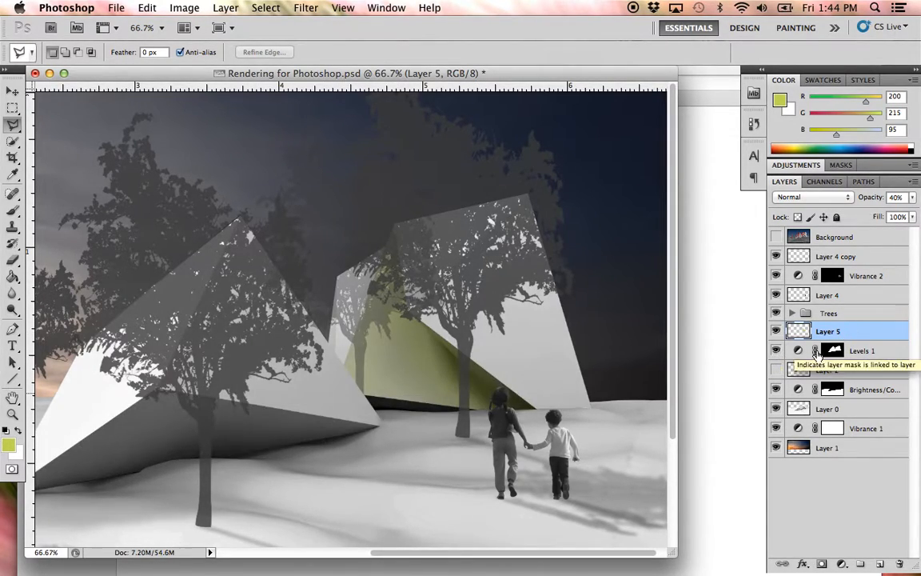
{"action": "left_click", "coordinate": [776, 350]}
{"action": "left_click", "coordinate": [776, 351]}
{"action": "left_click", "coordinate": [776, 313]}
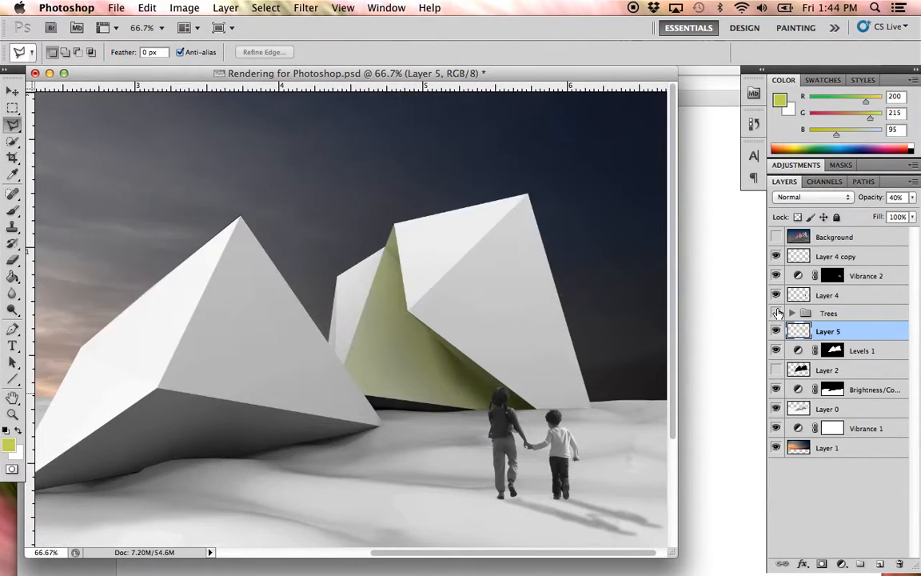
{"action": "left_click", "coordinate": [776, 313]}
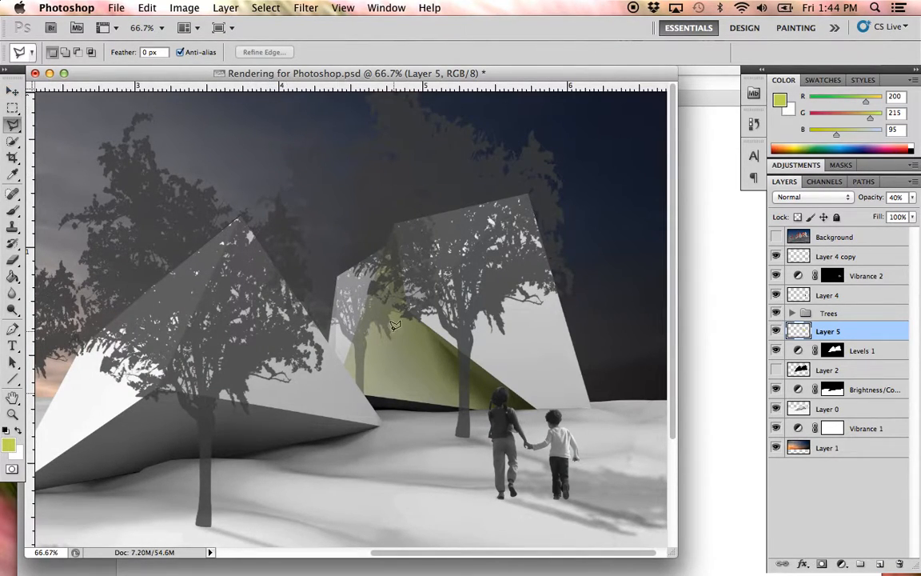
{"action": "key", "text": "super+minus"}
{"action": "key", "text": "super+minus"}
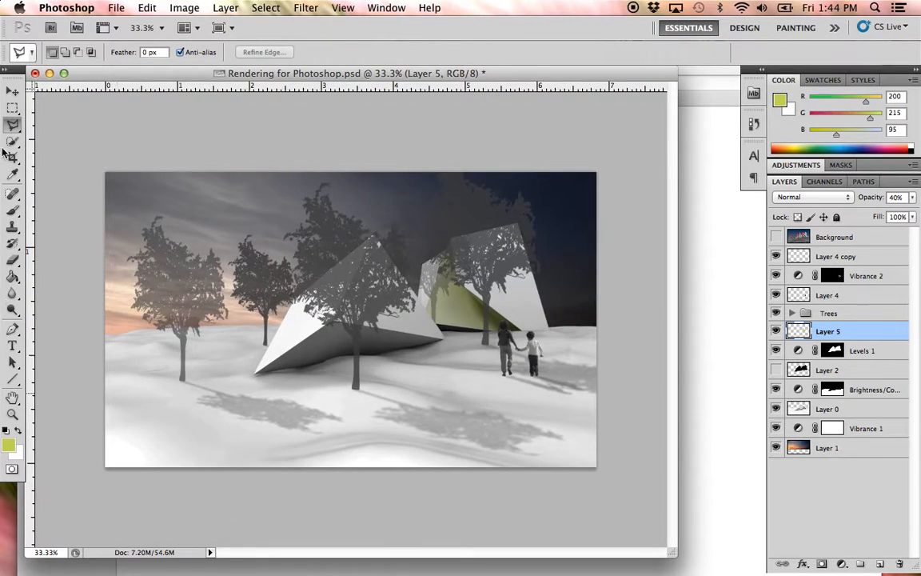
Bring up the Final – Rendering for Photoshop.psd document and fit its whole image in view.
{"action": "left_click", "coordinate": [8, 93]}
{"action": "left_click", "coordinate": [192, 153]}
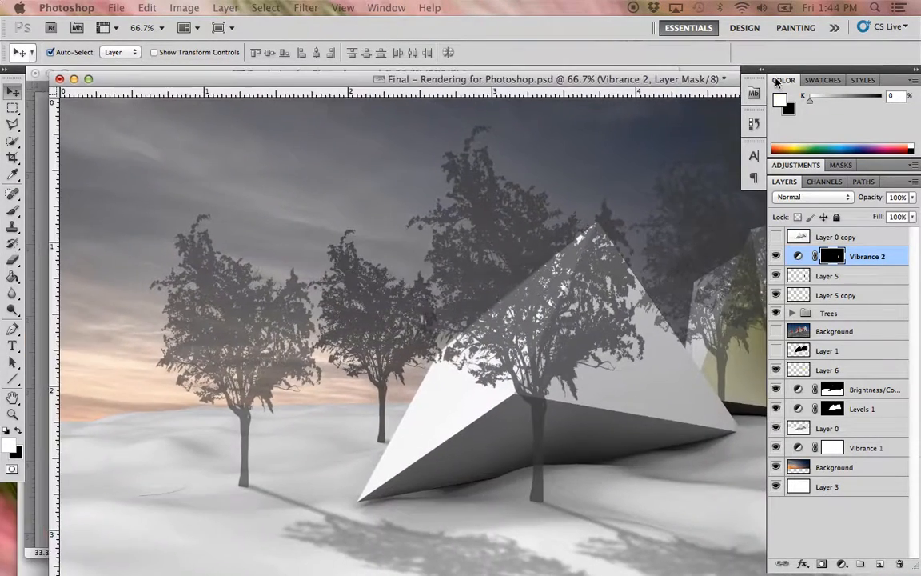
{"action": "left_click_drag", "start_coordinate": [174, 73], "coordinate": [194, 98]}
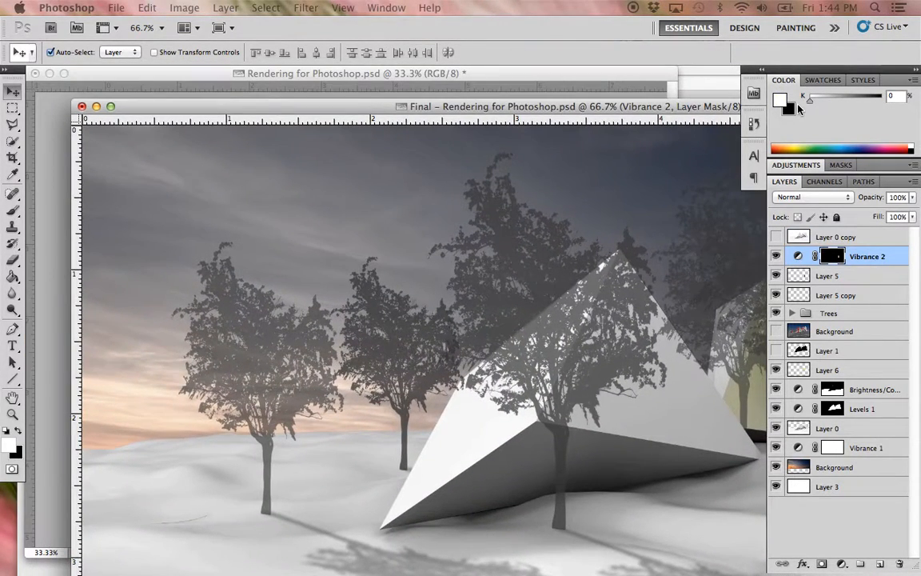
{"action": "left_click", "coordinate": [111, 106]}
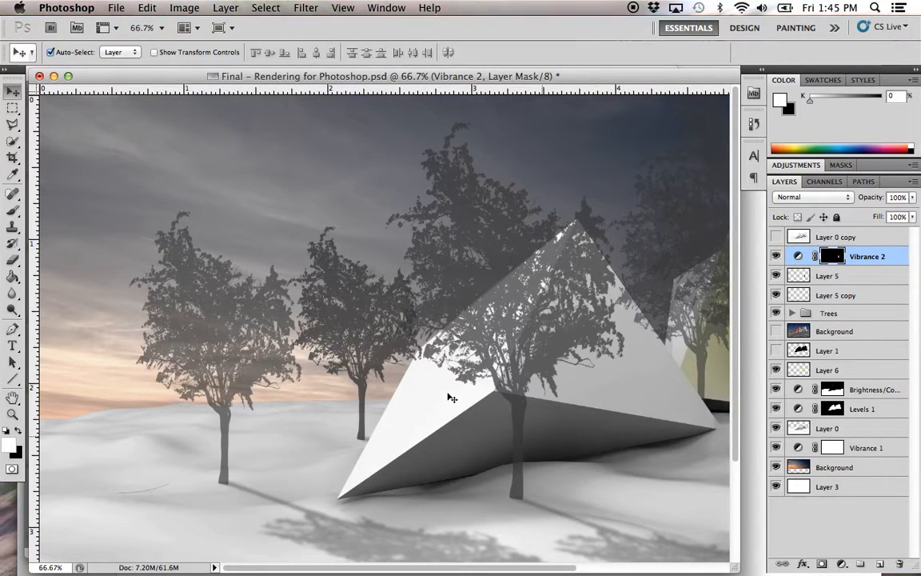
{"action": "left_click", "coordinate": [430, 366], "text": "alt"}
{"action": "left_click", "coordinate": [401, 329], "text": "alt"}
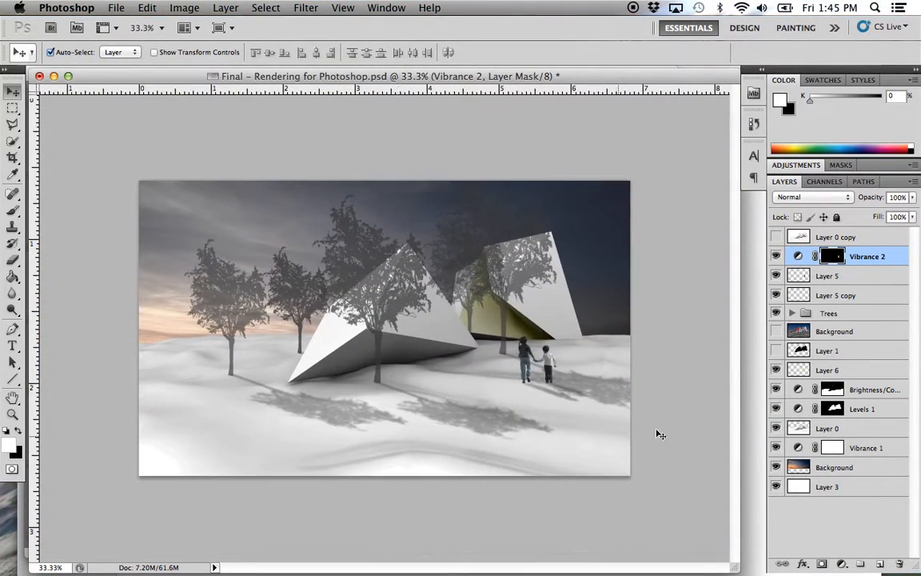
Compare the finished composite with the raw rendering on Layer 0 copy.
{"action": "left_click", "coordinate": [775, 237]}
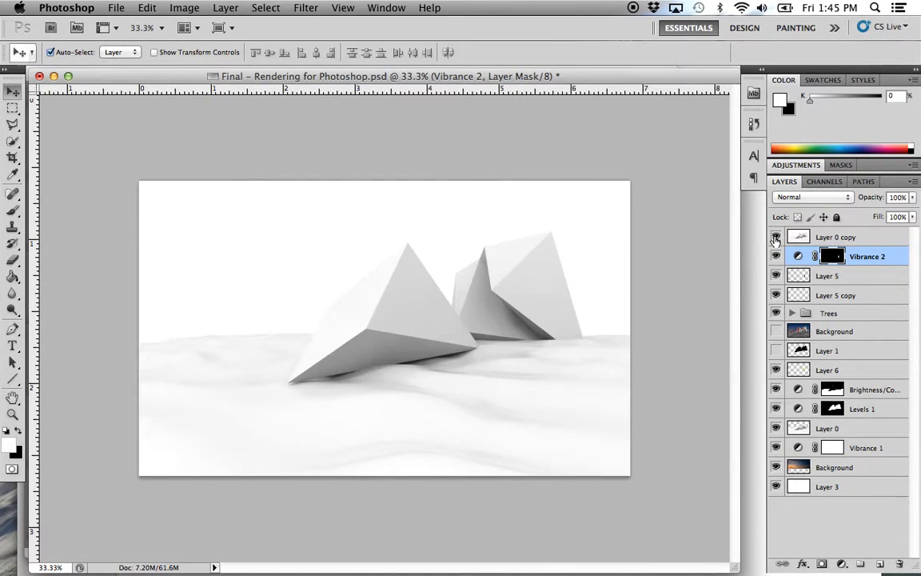
{"action": "left_click", "coordinate": [775, 237]}
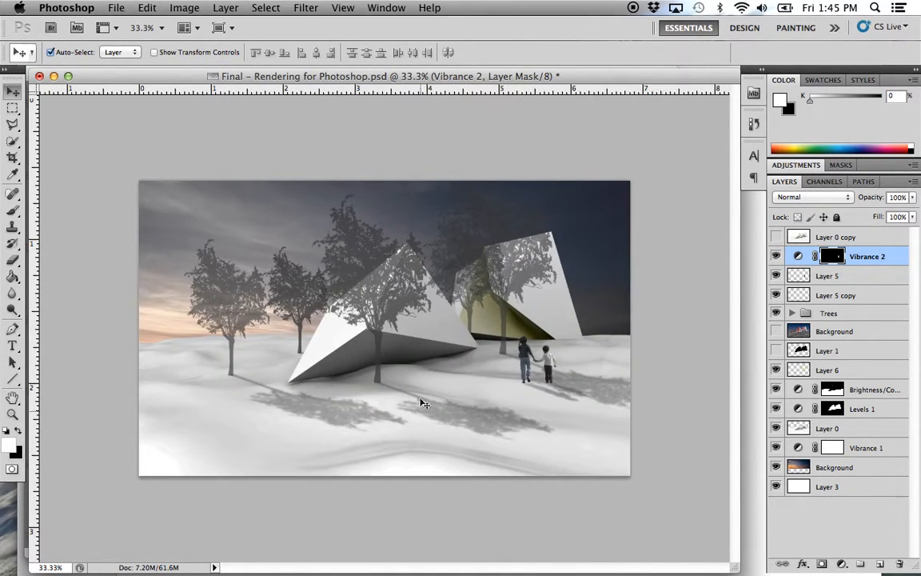
{"action": "left_click", "coordinate": [776, 237]}
{"action": "left_click", "coordinate": [775, 237]}
{"action": "left_click", "coordinate": [775, 237]}
{"action": "left_click", "coordinate": [775, 236]}
{"action": "left_click", "coordinate": [775, 237]}
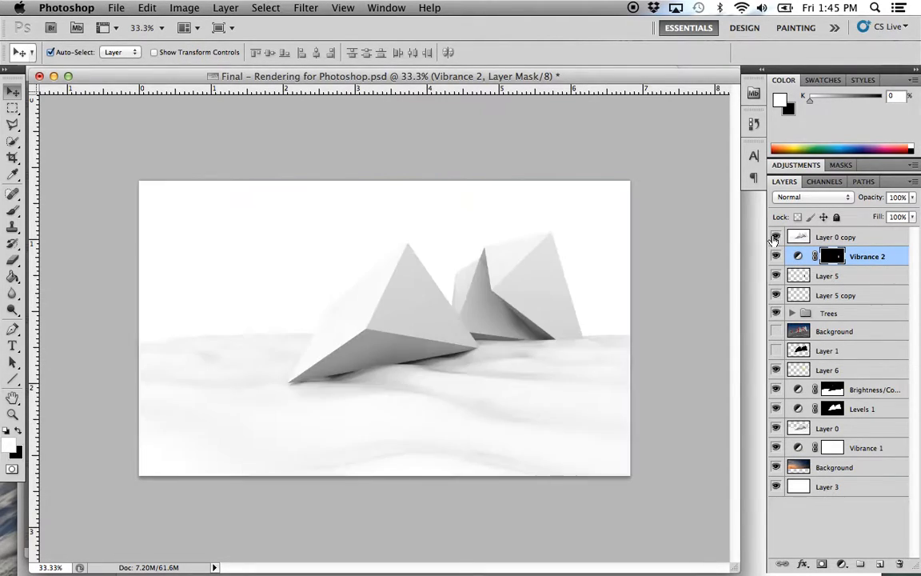
{"action": "left_click", "coordinate": [775, 238]}
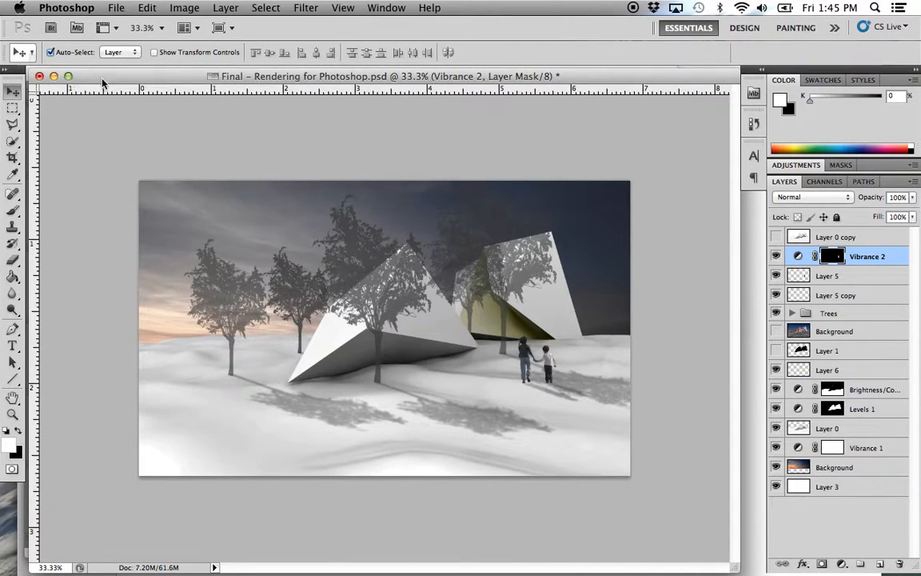
Open all silhouettes.ai from the Individual Files folder in Photoshop, rasterizing it at 300 pixels/inch.
{"action": "left_click_drag", "start_coordinate": [122, 80], "coordinate": [32, 2]}
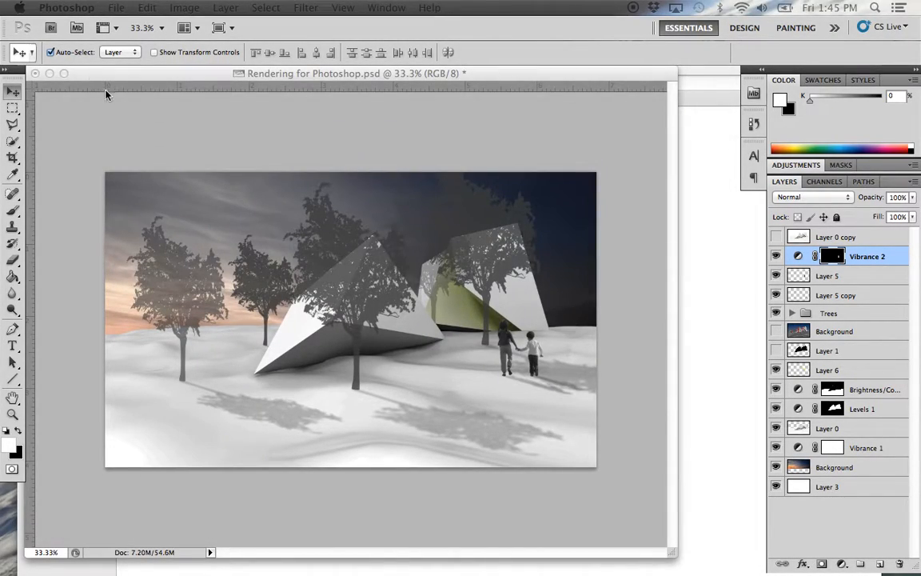
{"action": "left_click_drag", "start_coordinate": [122, 76], "coordinate": [189, 256]}
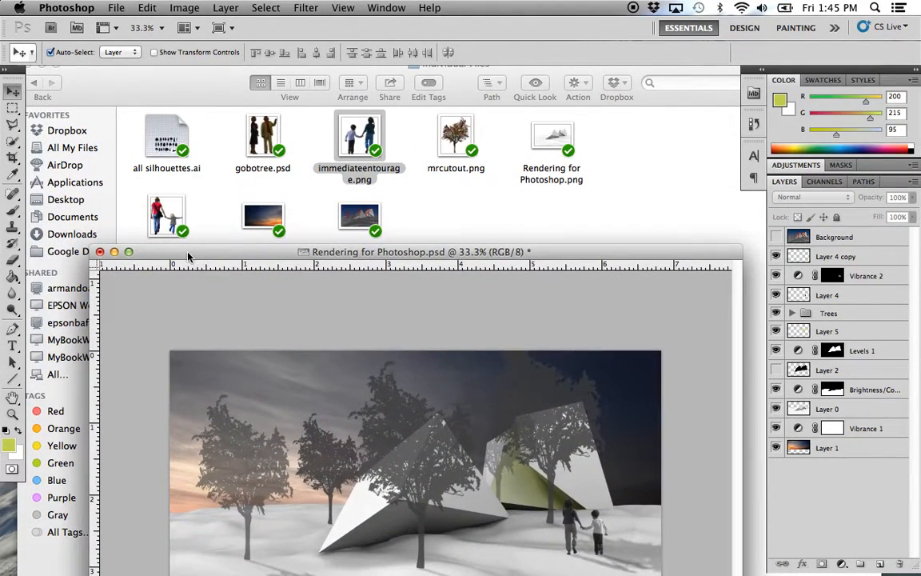
{"action": "left_click", "coordinate": [148, 138]}
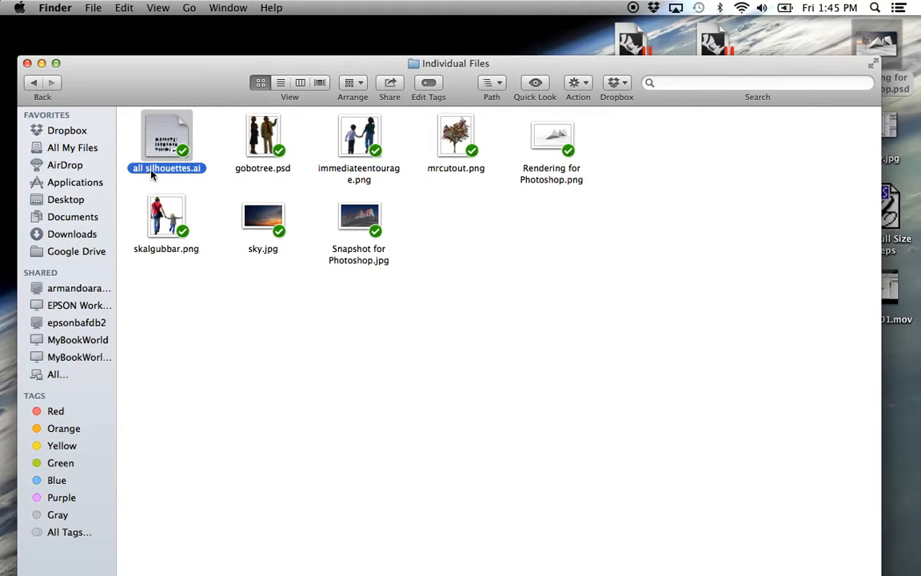
{"action": "left_click_drag", "start_coordinate": [169, 138], "coordinate": [418, 544]}
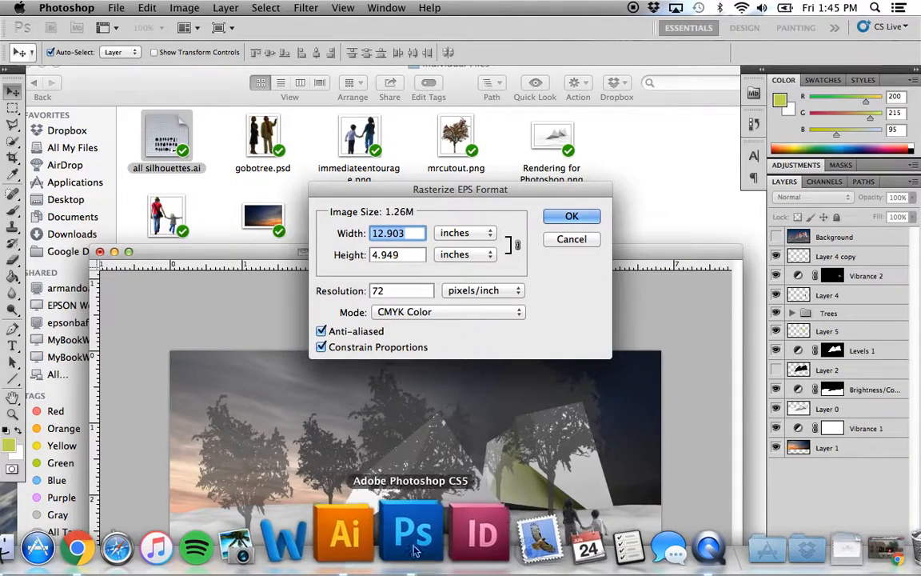
{"action": "left_click", "coordinate": [396, 292]}
{"action": "type", "text": "300"}
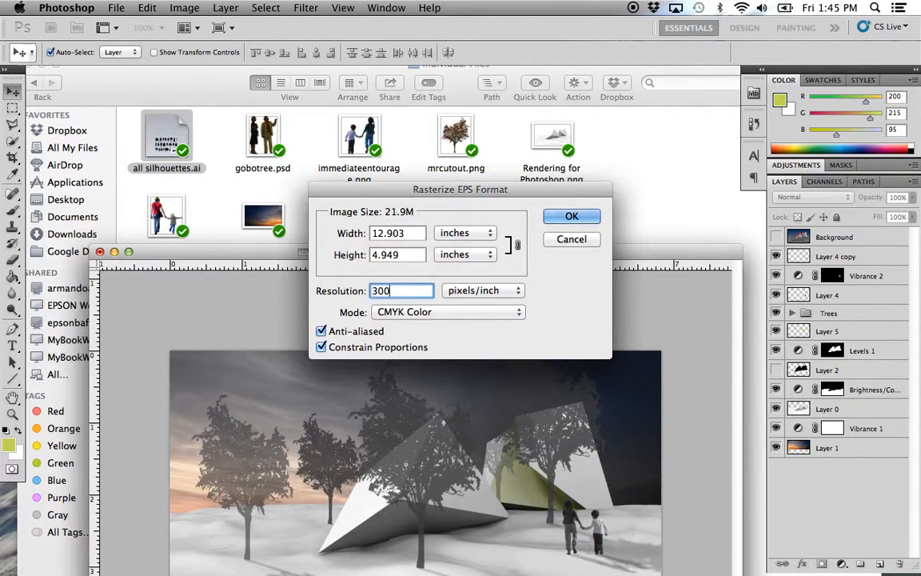
{"action": "left_click", "coordinate": [582, 216]}
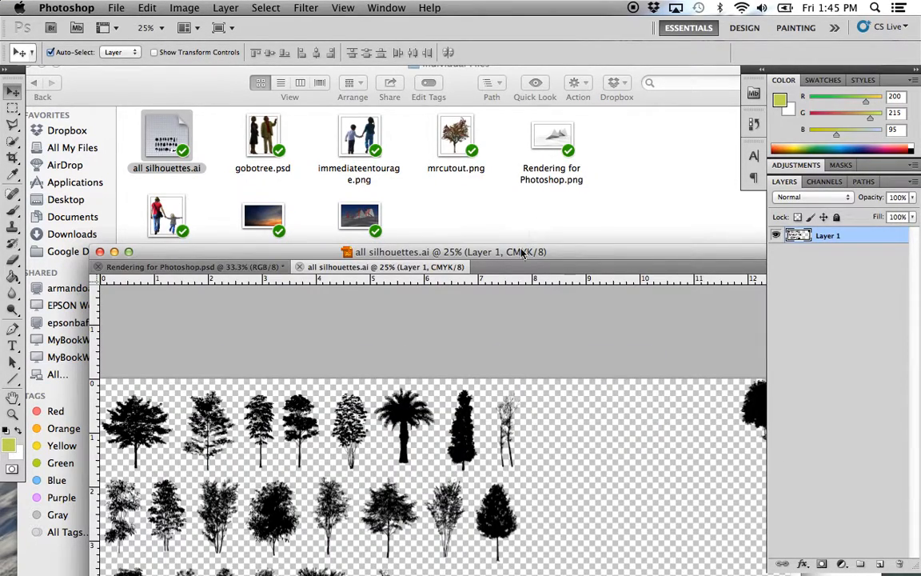
Enlarge the silhouettes document window and examine the tree silhouettes' edge detail up close.
{"action": "left_click_drag", "start_coordinate": [521, 252], "coordinate": [502, 179]}
{"action": "left_click", "coordinate": [109, 179]}
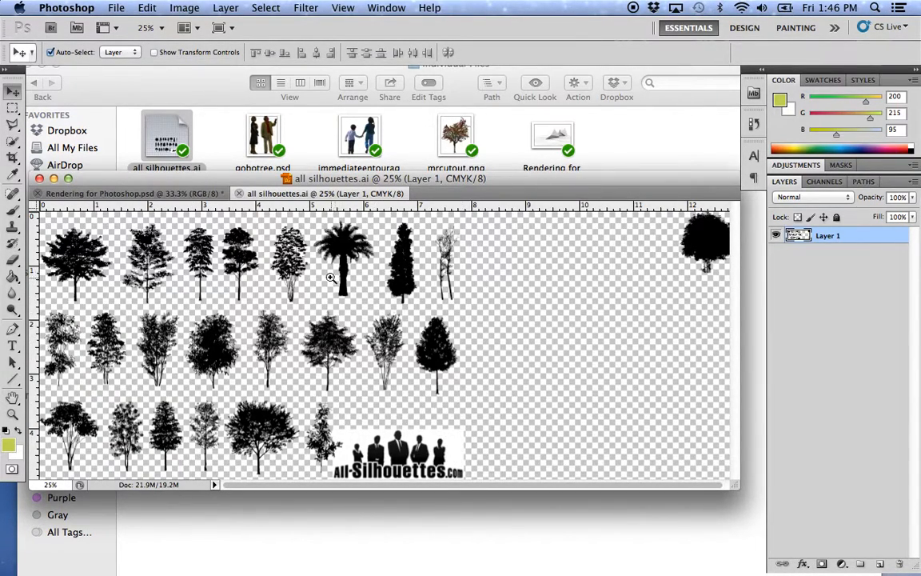
{"action": "left_click", "coordinate": [251, 432]}
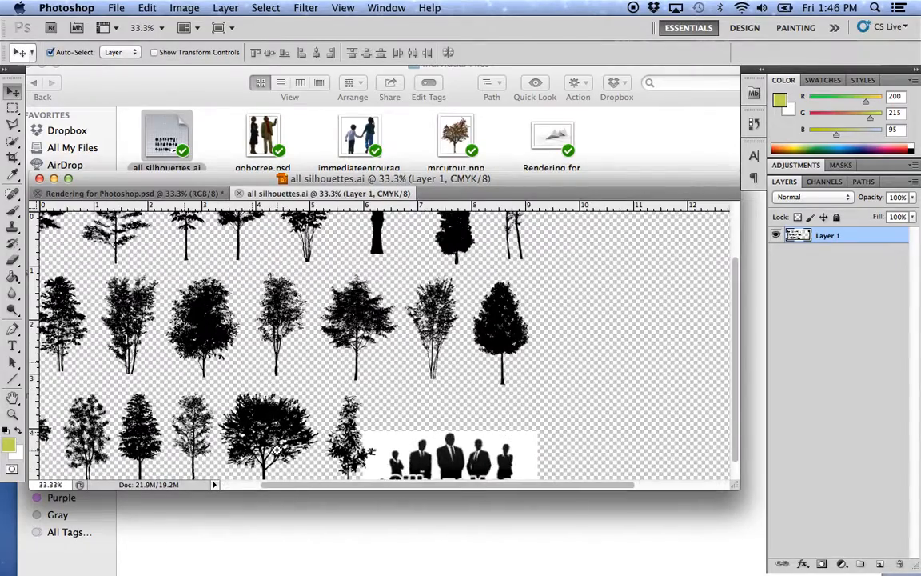
{"action": "left_click", "coordinate": [250, 407]}
{"action": "left_click", "coordinate": [251, 406]}
{"action": "left_click_drag", "start_coordinate": [369, 297], "coordinate": [403, 334]}
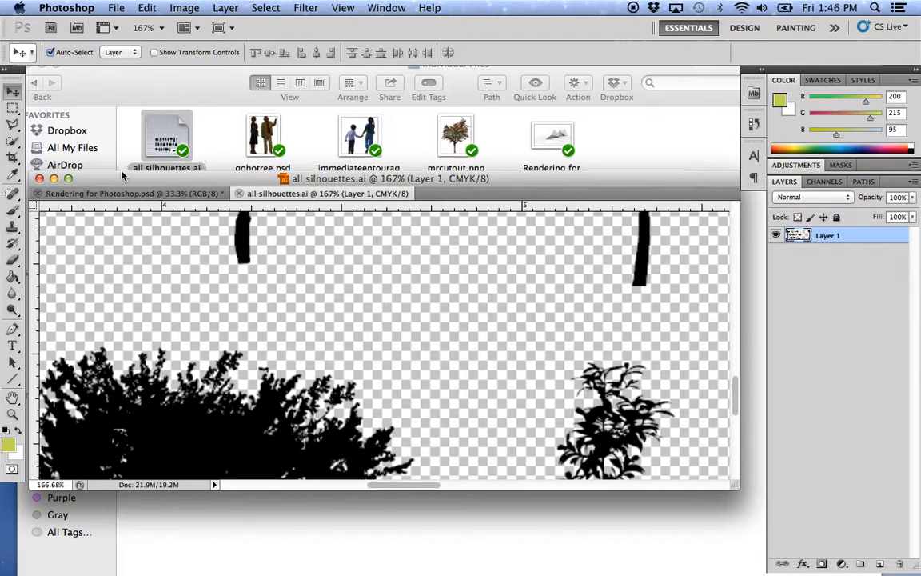
{"action": "left_click_drag", "start_coordinate": [88, 178], "coordinate": [80, 81]}
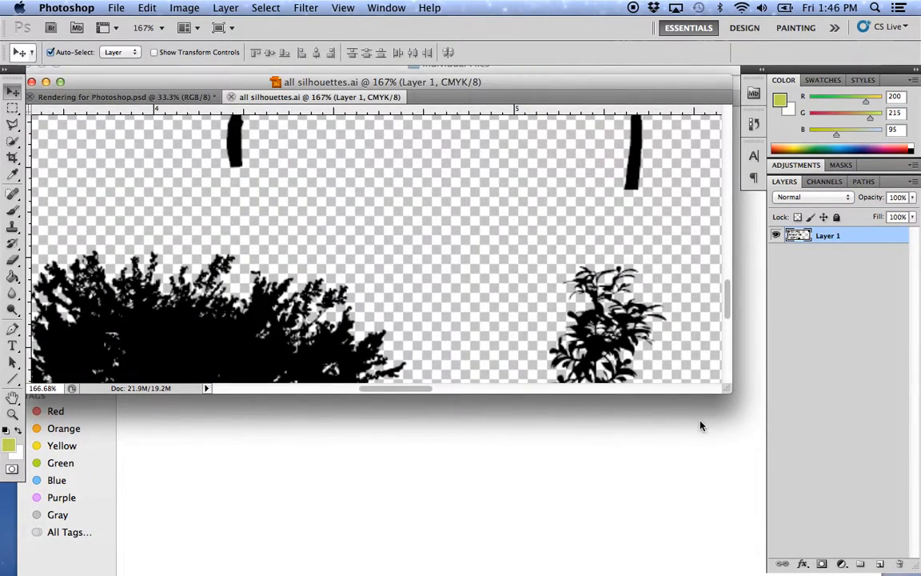
{"action": "left_click_drag", "start_coordinate": [726, 397], "coordinate": [734, 562]}
{"action": "left_click_drag", "start_coordinate": [369, 411], "coordinate": [514, 336]}
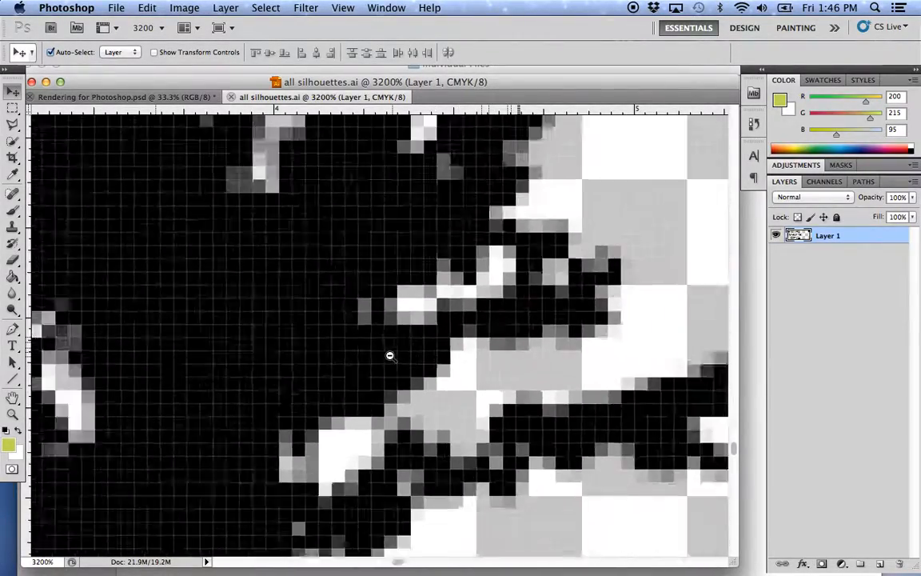
{"action": "left_click_drag", "start_coordinate": [390, 355], "coordinate": [387, 357]}
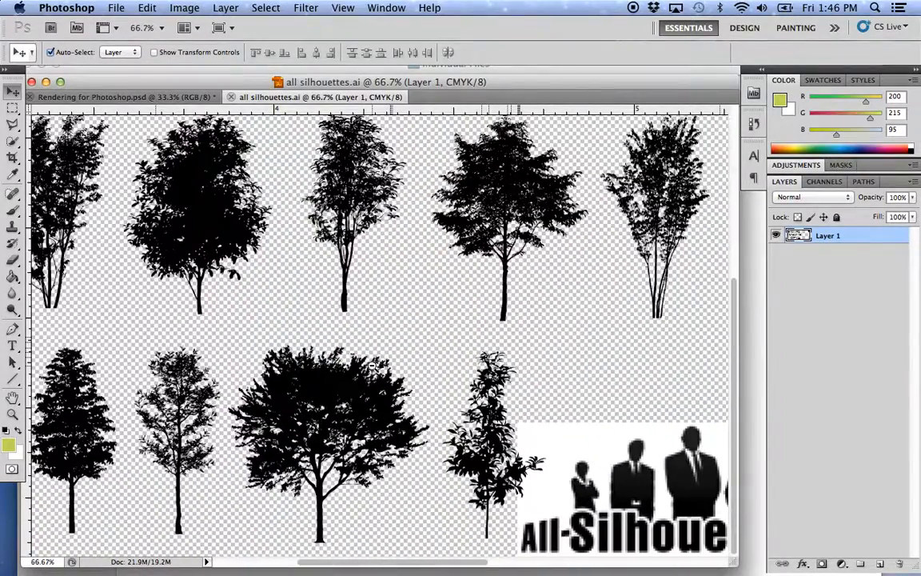
Select the broad, spreading tree in the lowest row with a rectangular marquee and copy it.
{"action": "left_click", "coordinate": [12, 107]}
{"action": "left_click_drag", "start_coordinate": [227, 330], "coordinate": [441, 552]}
{"action": "left_click_drag", "start_coordinate": [384, 500], "coordinate": [379, 497]}
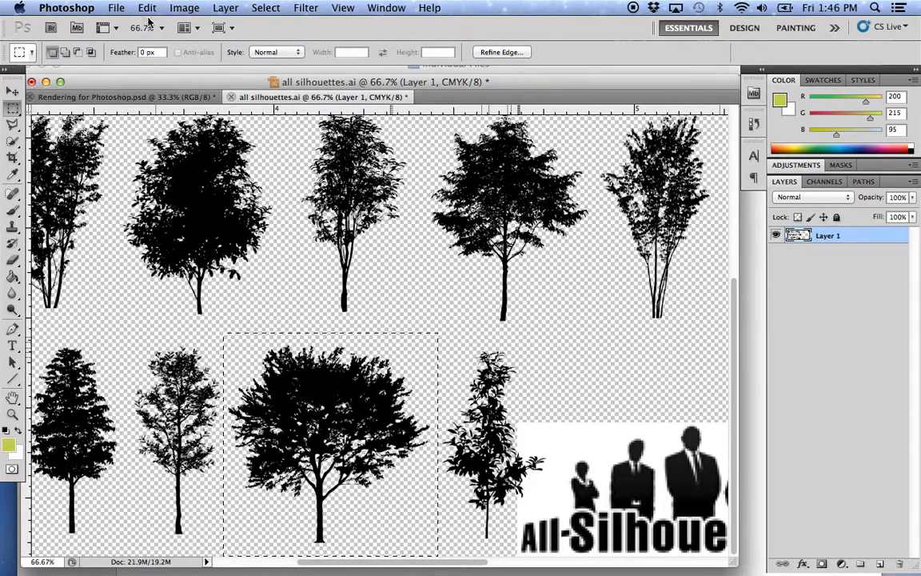
{"action": "left_click", "coordinate": [147, 8]}
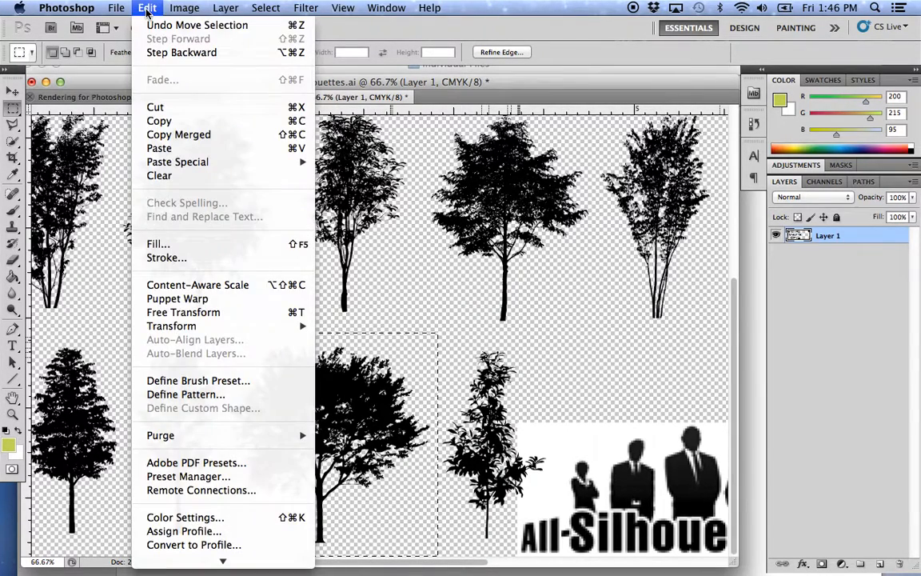
{"action": "left_click", "coordinate": [173, 121]}
Try pasting the copied silhouette into Rendering for Photoshop.psd between the two far-left trees, and delete it.
{"action": "left_click", "coordinate": [124, 95]}
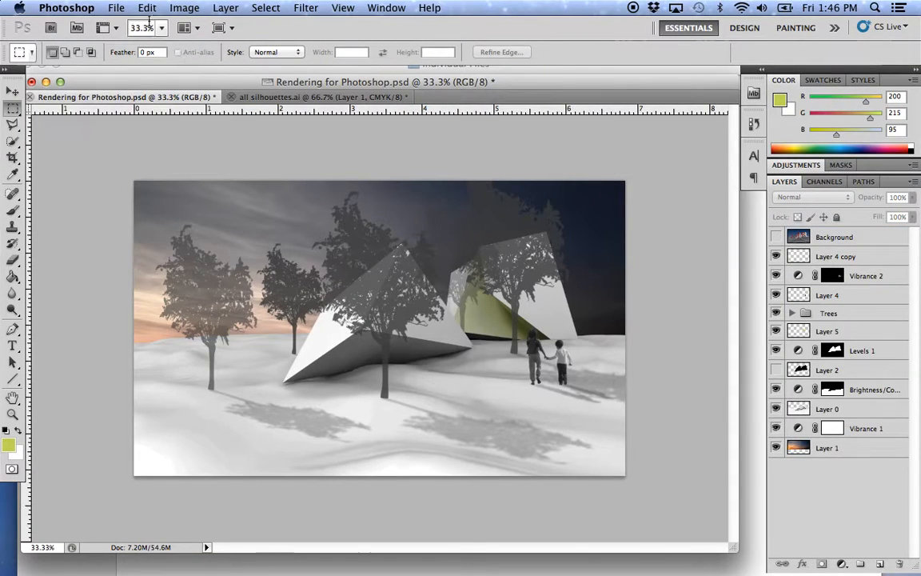
{"action": "left_click", "coordinate": [147, 8]}
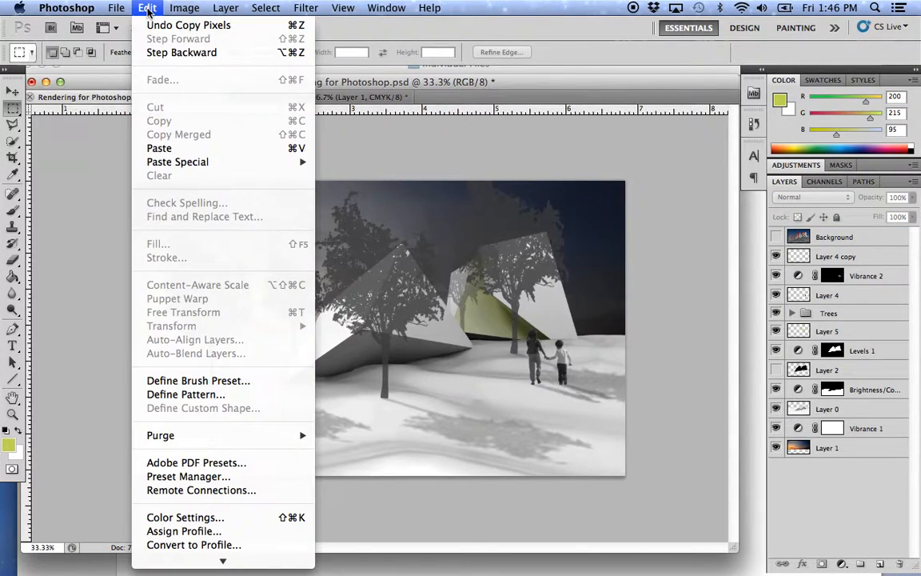
{"action": "left_click", "coordinate": [202, 149]}
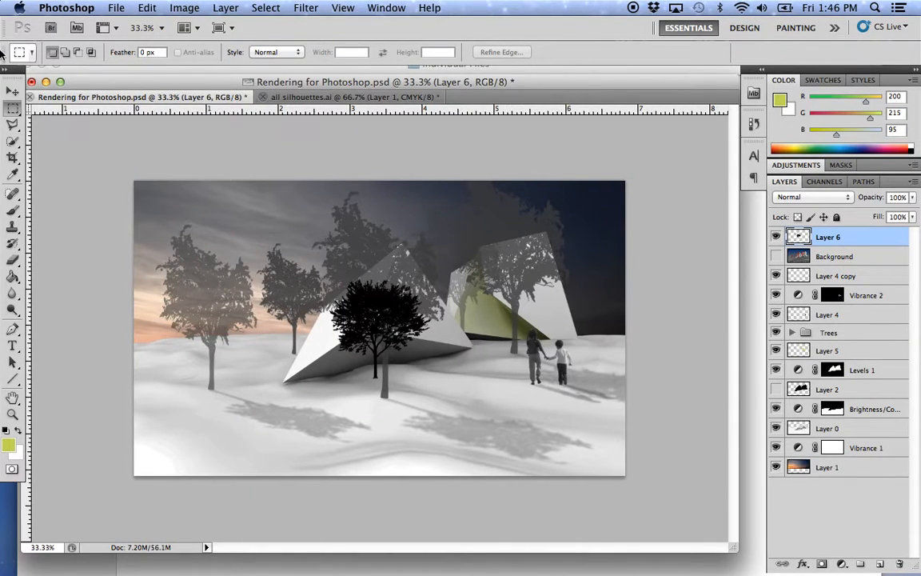
{"action": "left_click", "coordinate": [12, 90]}
{"action": "left_click_drag", "start_coordinate": [381, 328], "coordinate": [251, 299]}
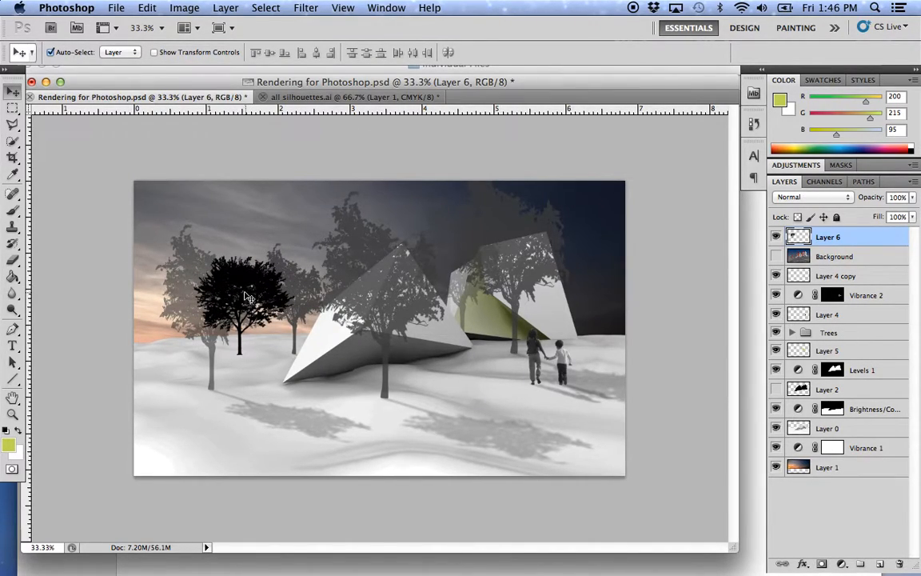
{"action": "key", "text": "Delete"}
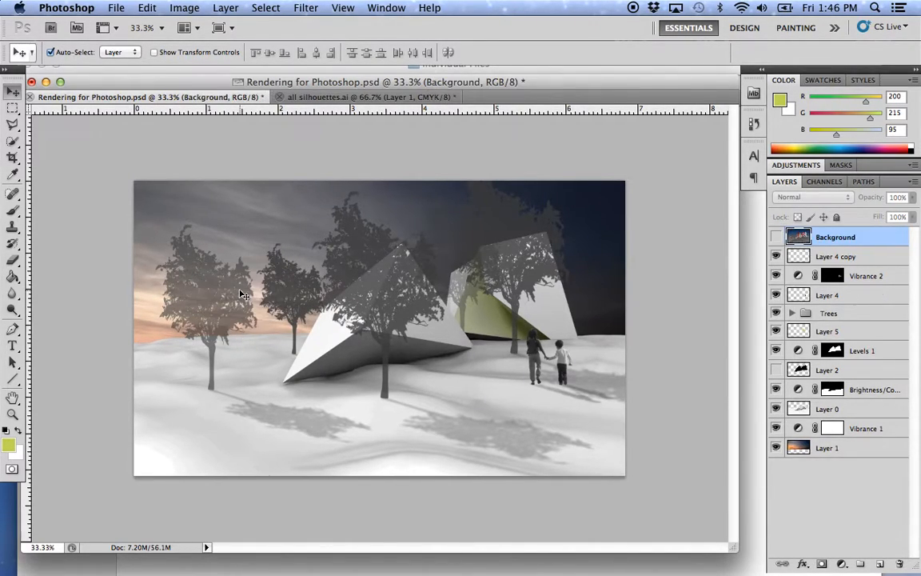